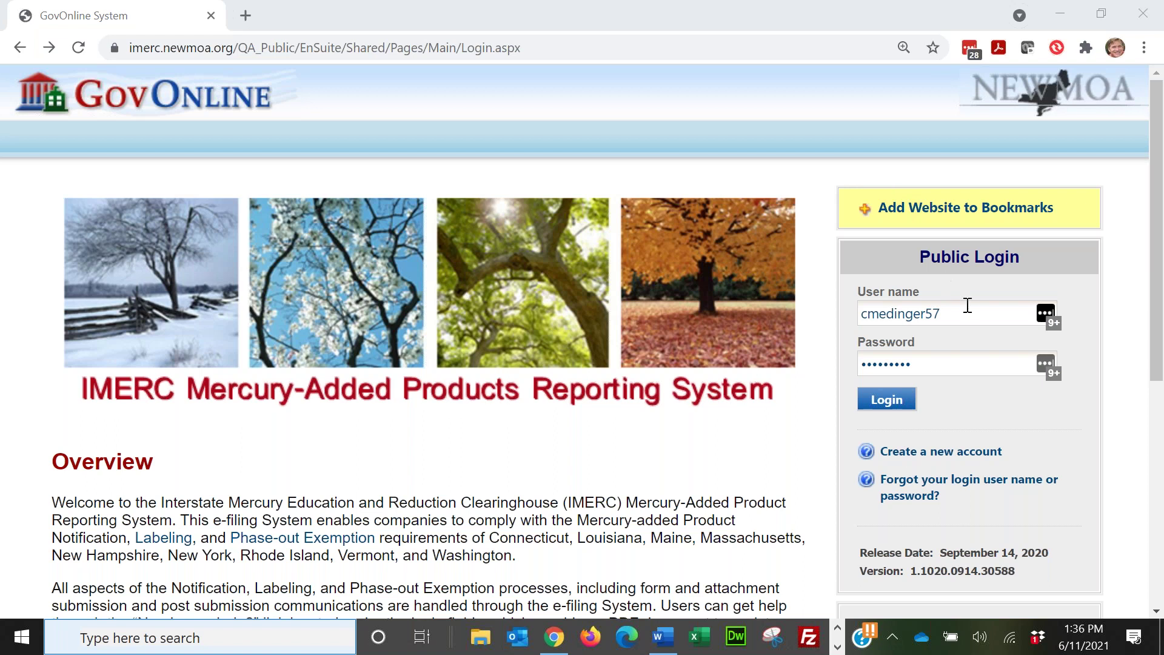
Step: Overwrite the saved user name on the login form with the other account's user name
{"action": "double_click", "coordinate": [955, 312]}
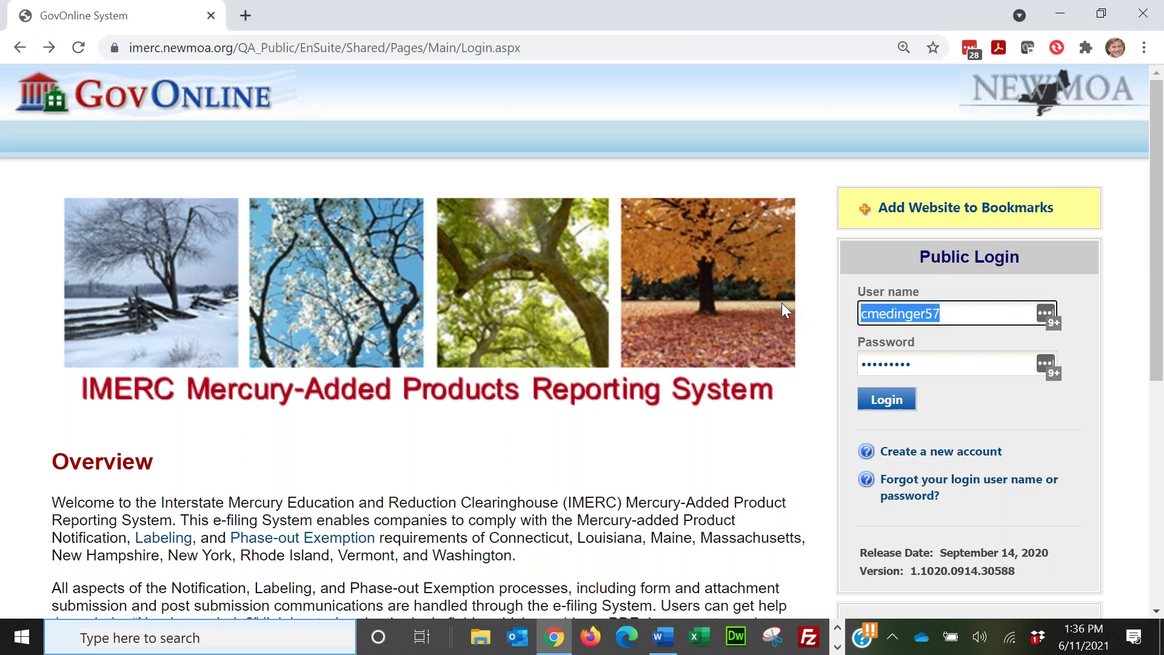
{"action": "type", "text": "a"}
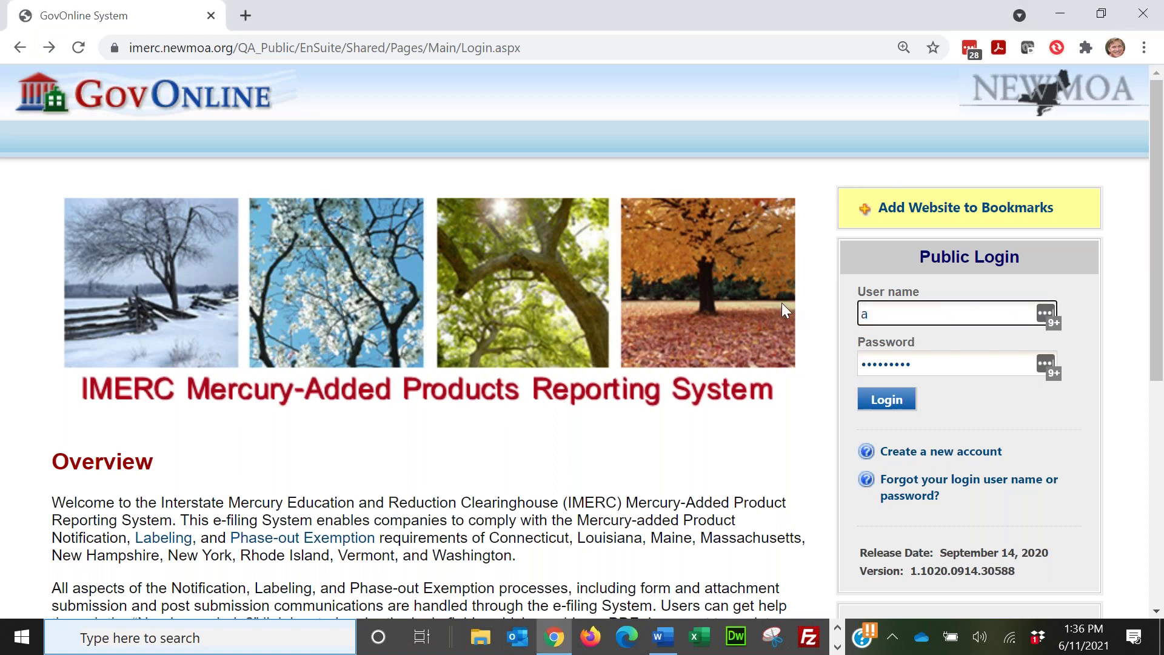
{"action": "type", "text": "ndy123"}
Step: Submit a login reminder request for the registered e-mail address
{"action": "left_click", "coordinate": [1026, 486]}
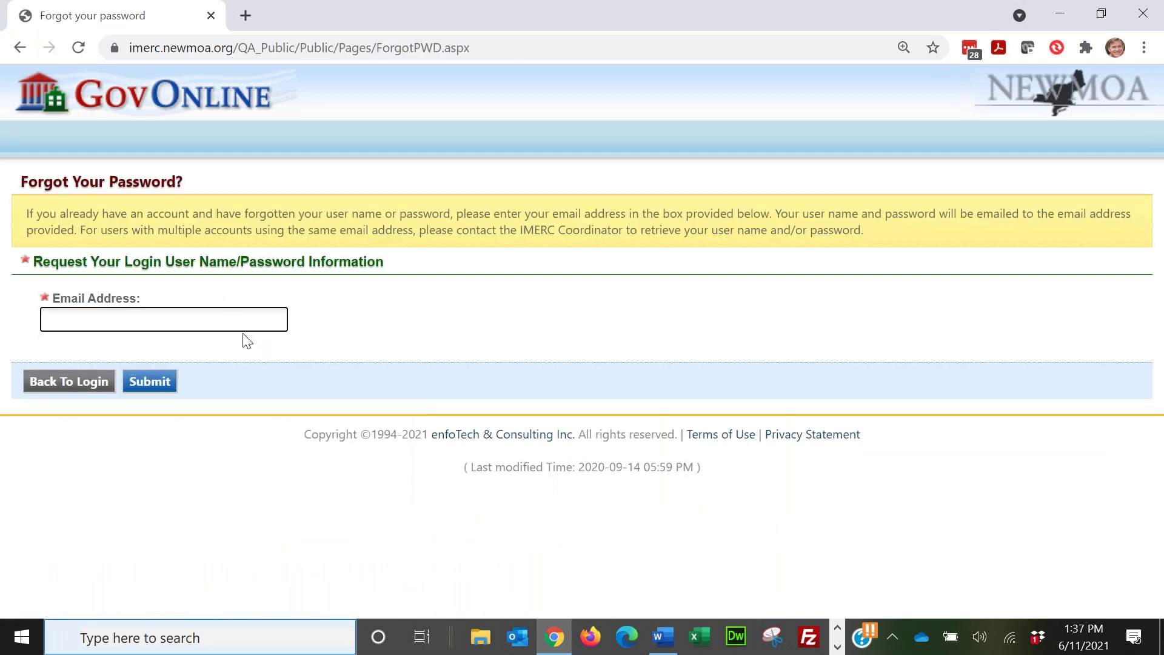
{"action": "left_click", "coordinate": [236, 317]}
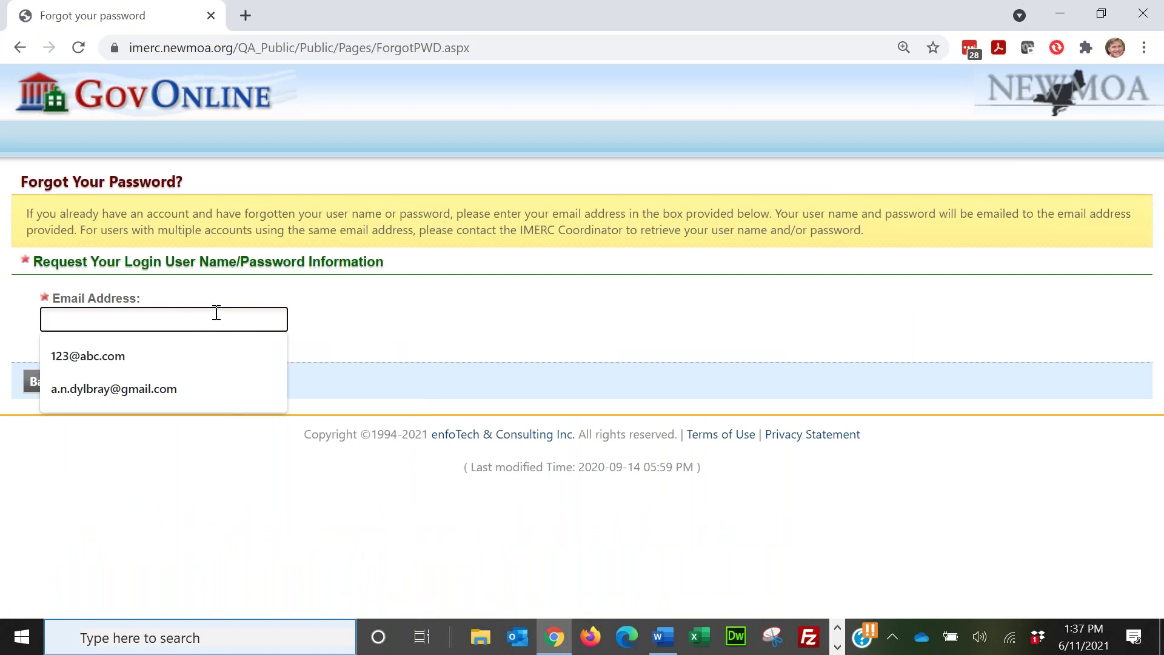
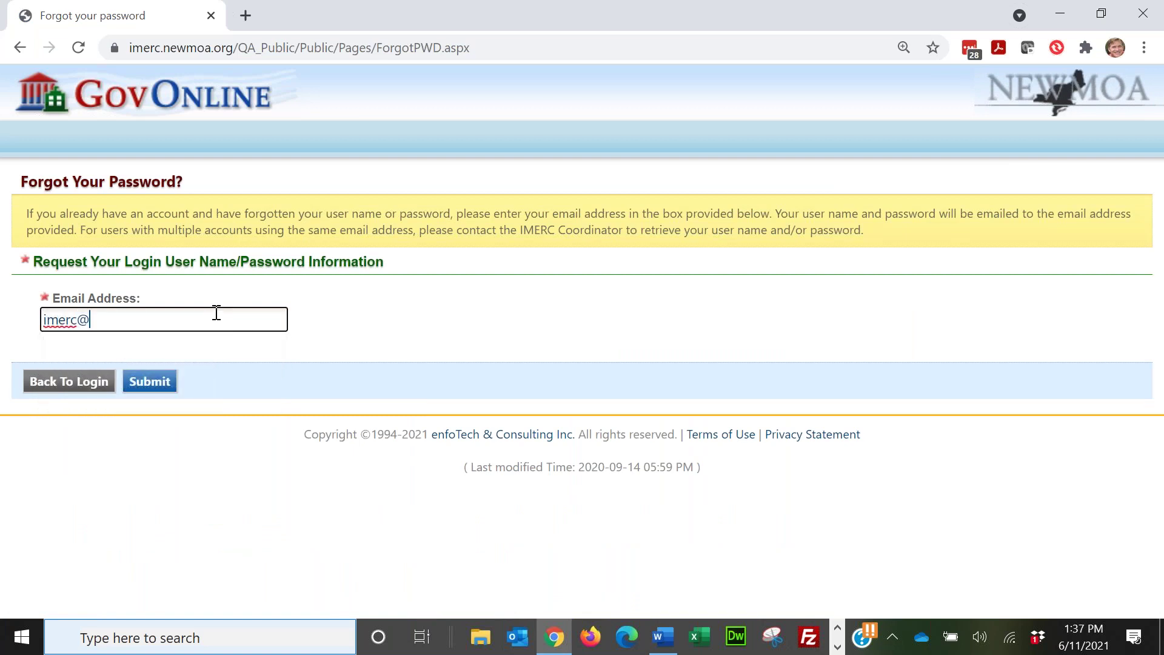
{"action": "left_click", "coordinate": [156, 387]}
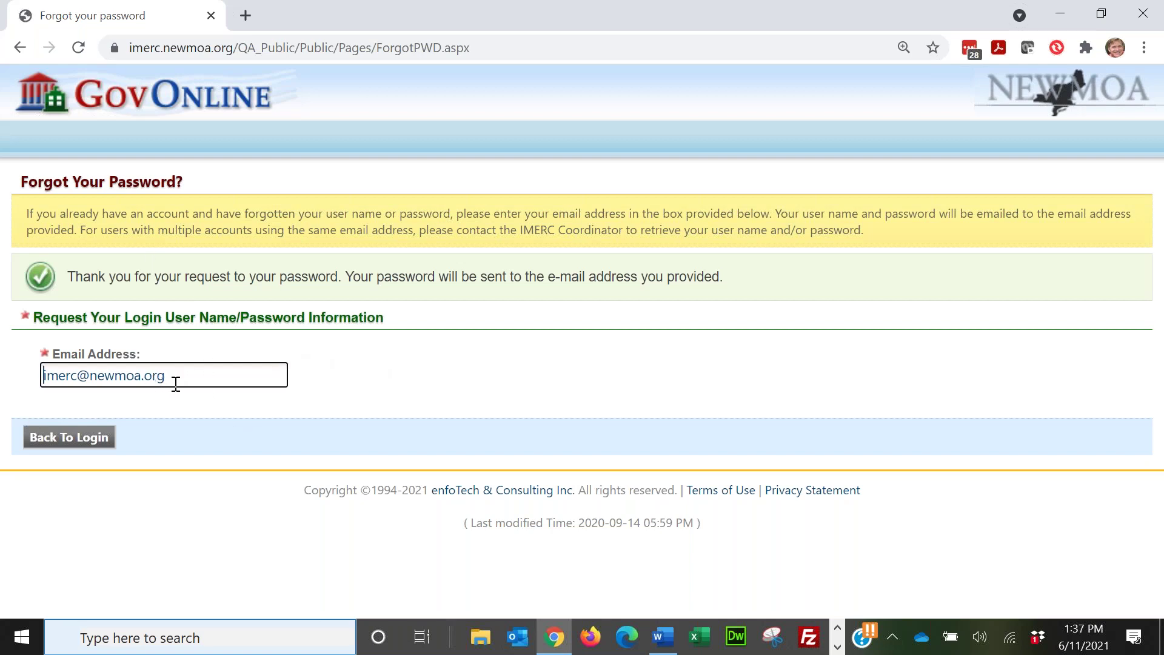
Step: Replace the name part of the e-mail address and return to the login page
{"action": "left_click", "coordinate": [82, 375]}
{"action": "key", "text": "shift+Home"}
{"action": "type", "text": "lksdhjgljglksdfg"}
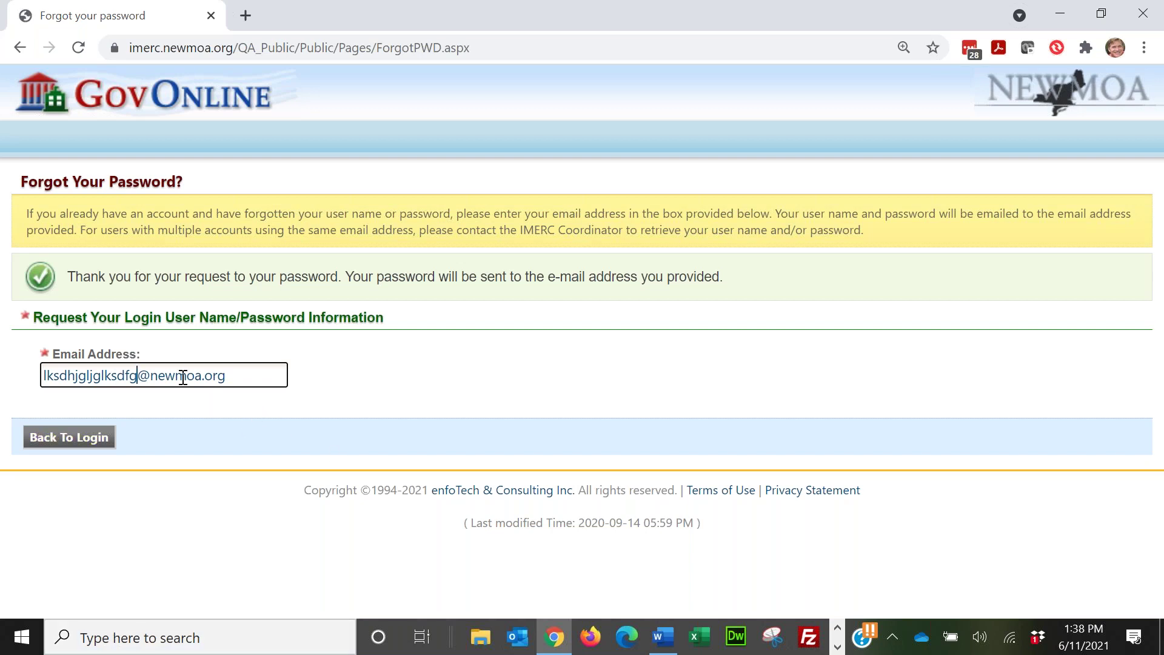
{"action": "key", "text": "Return"}
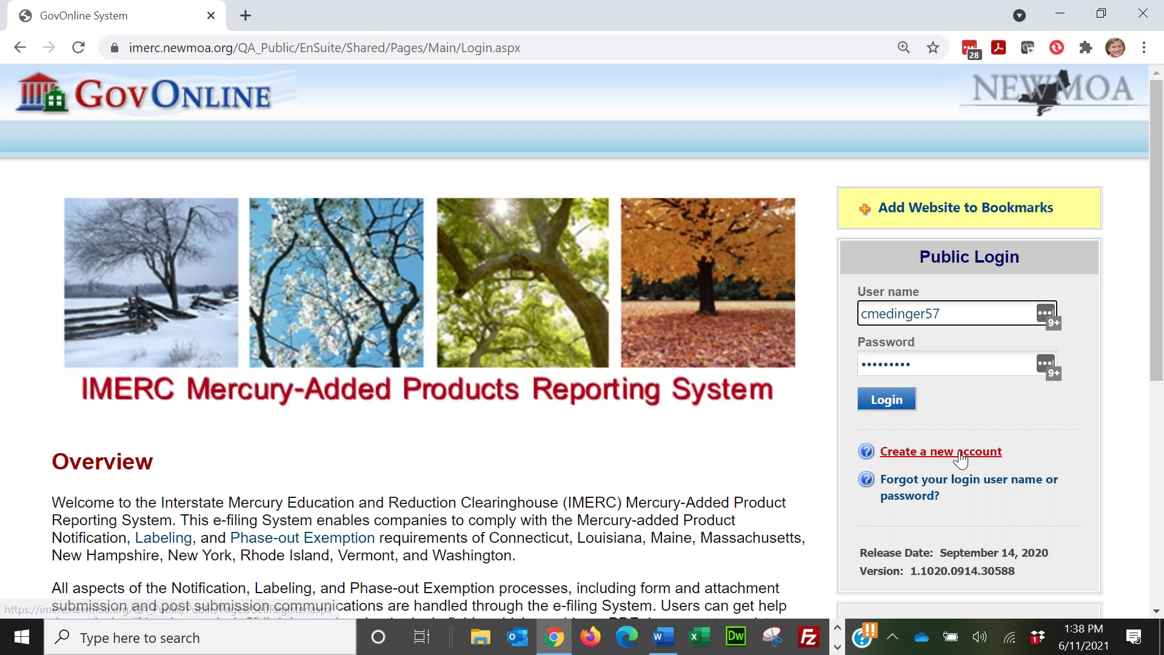
{"action": "left_click", "coordinate": [969, 486]}
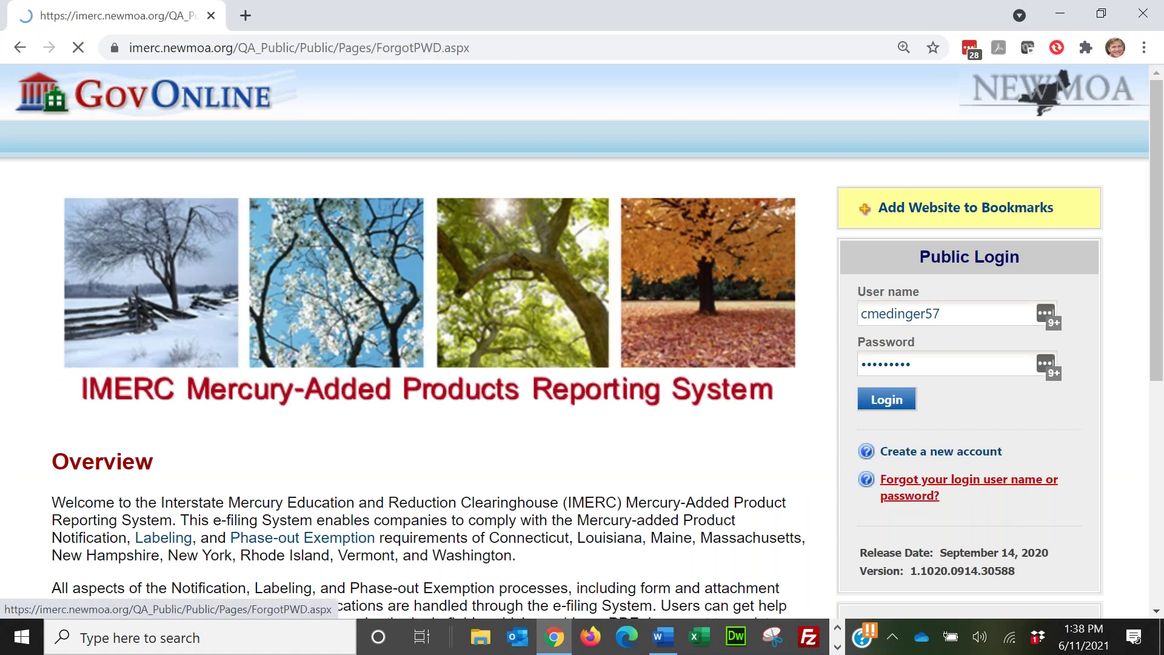
{"action": "left_click", "coordinate": [219, 310]}
{"action": "key", "text": "BackSpace"}
{"action": "key", "text": "BackSpace"}
{"action": "key", "text": "BackSpace"}
{"action": "key", "text": "BackSpace"}
{"action": "key", "text": "BackSpace"}
{"action": "key", "text": "BackSpace"}
{"action": "key", "text": "BackSpace"}
{"action": "key", "text": "BackSpace"}
{"action": "key", "text": "BackSpace"}
{"action": "key", "text": "BackSpace"}
{"action": "key", "text": "BackSpace"}
{"action": "key", "text": "BackSpace"}
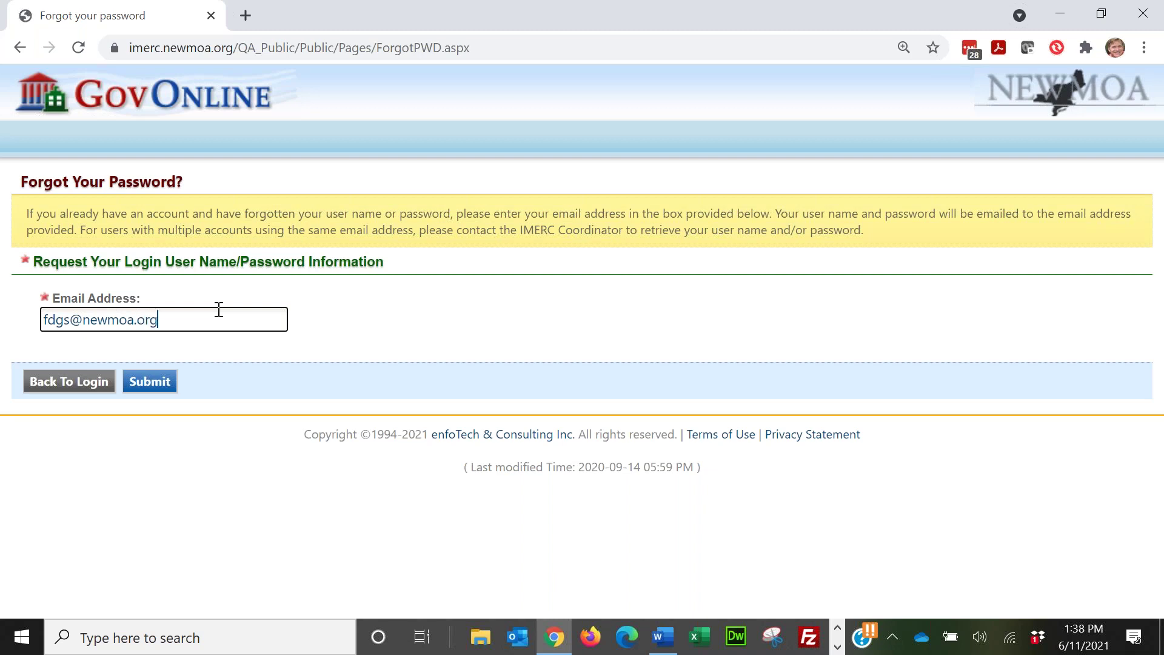
{"action": "left_click", "coordinate": [154, 381]}
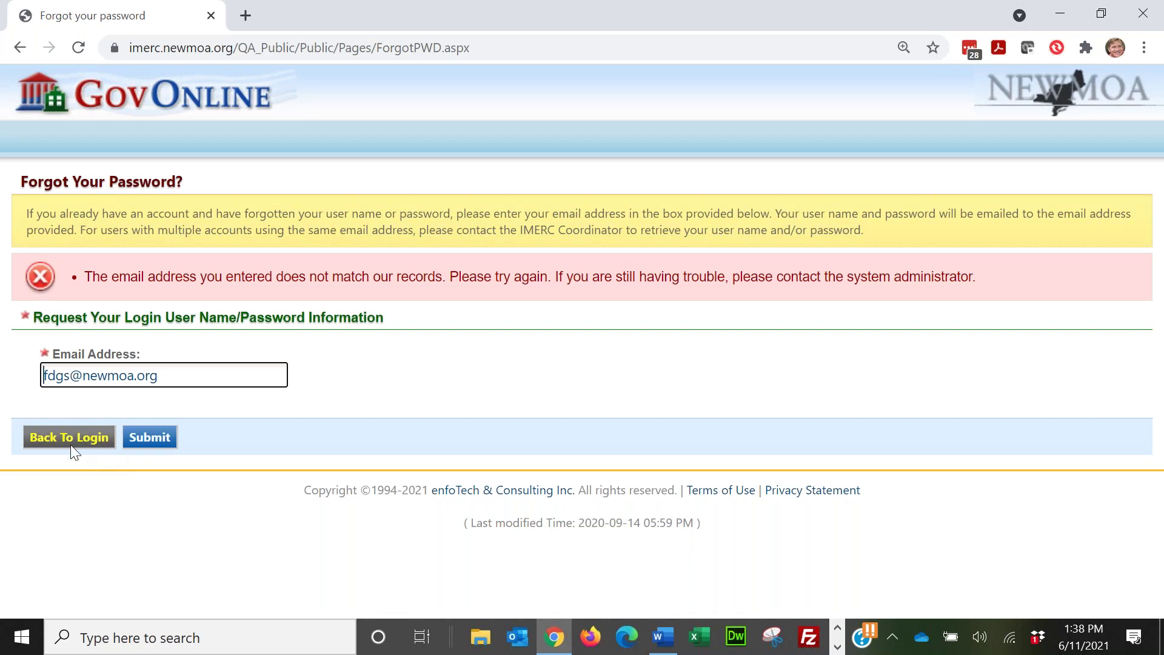
Step: Return to the login page and enter the other account's user name
{"action": "left_click", "coordinate": [71, 440]}
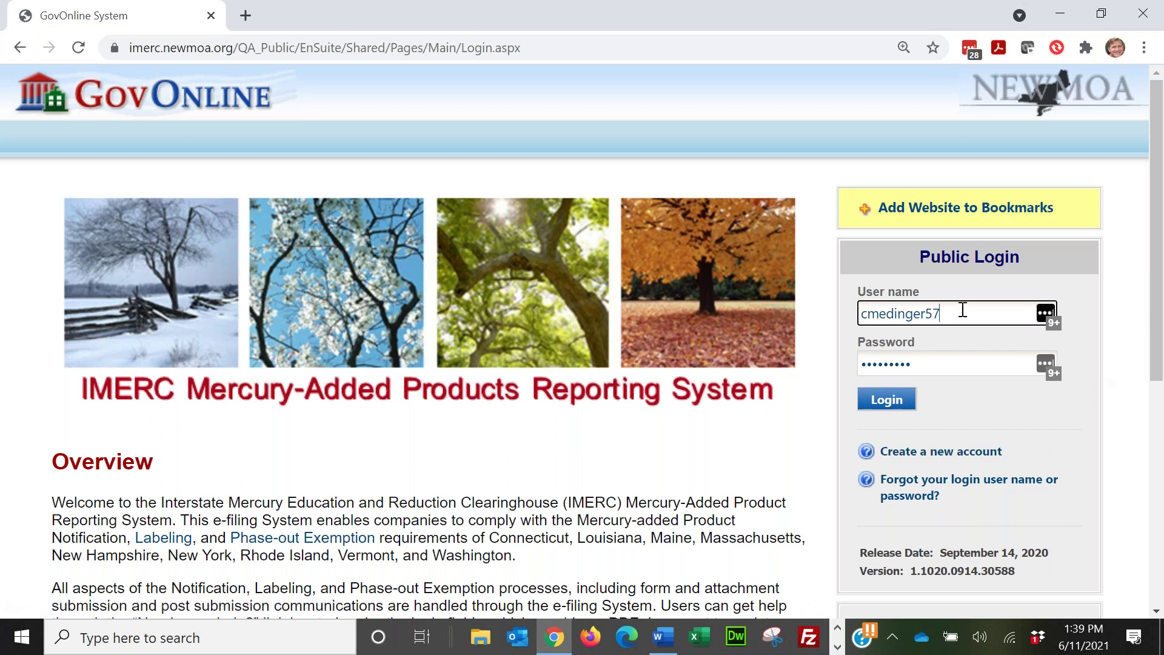
{"action": "left_click_drag", "start_coordinate": [957, 309], "coordinate": [721, 293]}
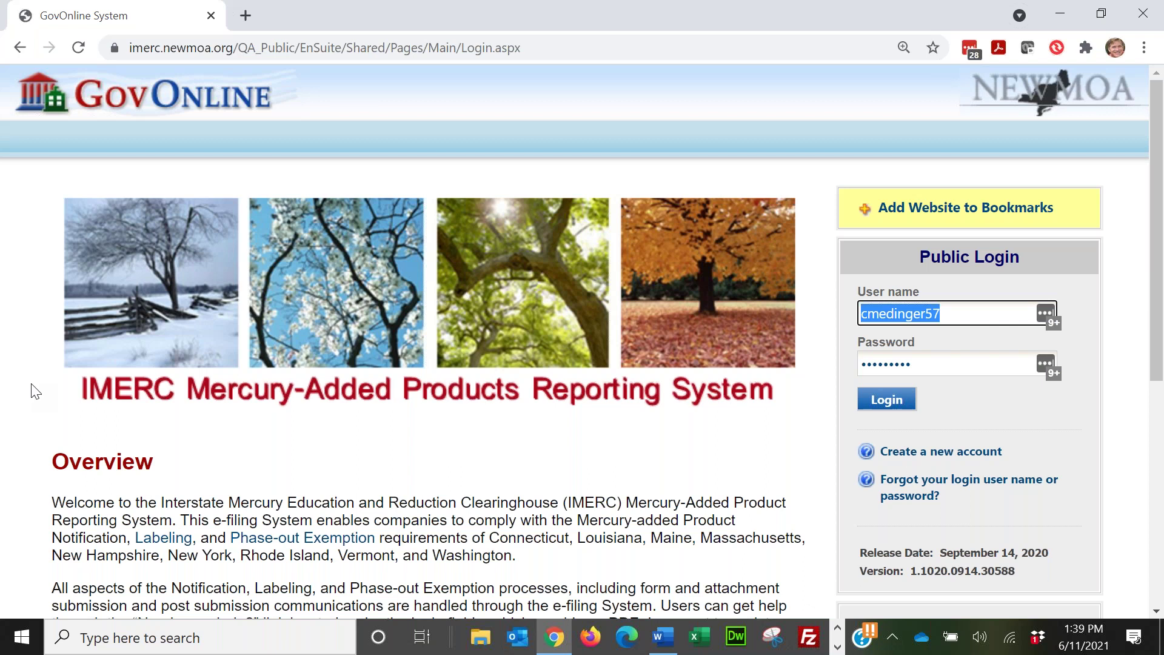
{"action": "type", "text": "an"}
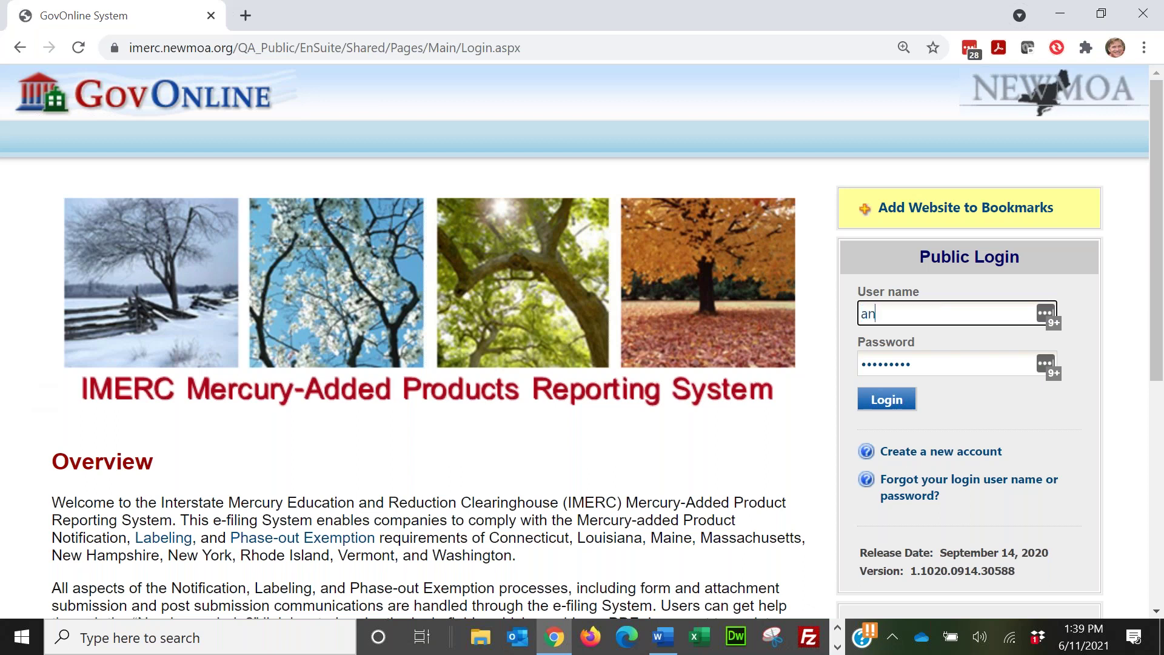
{"action": "type", "text": "dy123"}
{"action": "key", "text": "Tab"}
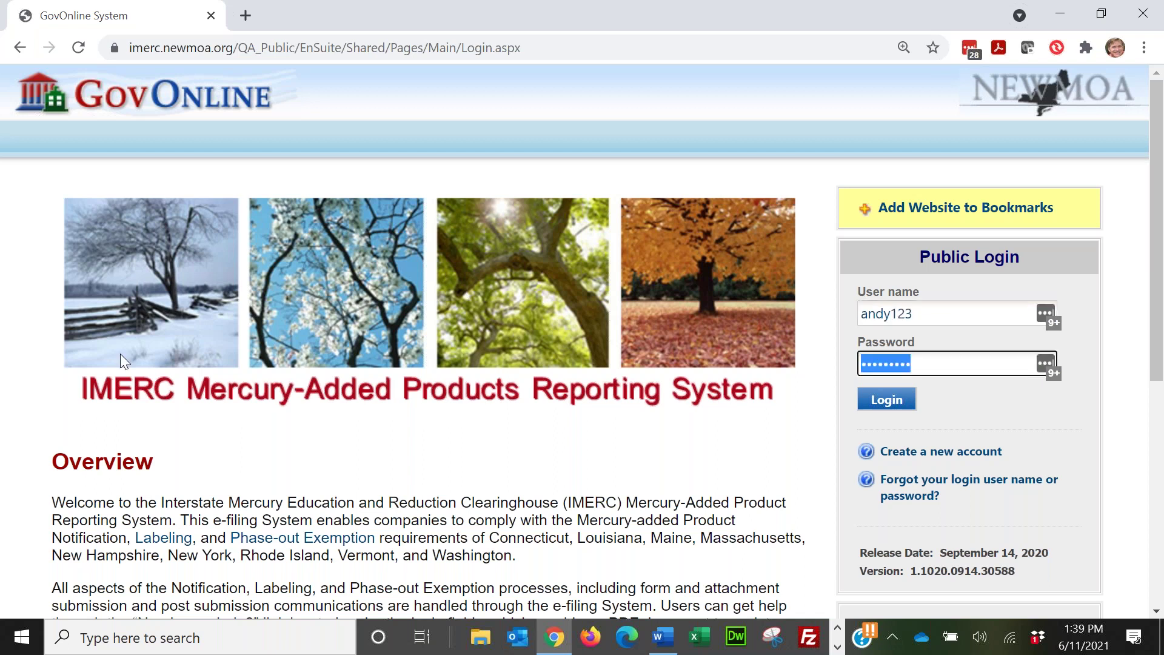
Step: Fill the password from the matching newmoa.org entry in the password manager
{"action": "left_click", "coordinate": [1045, 363]}
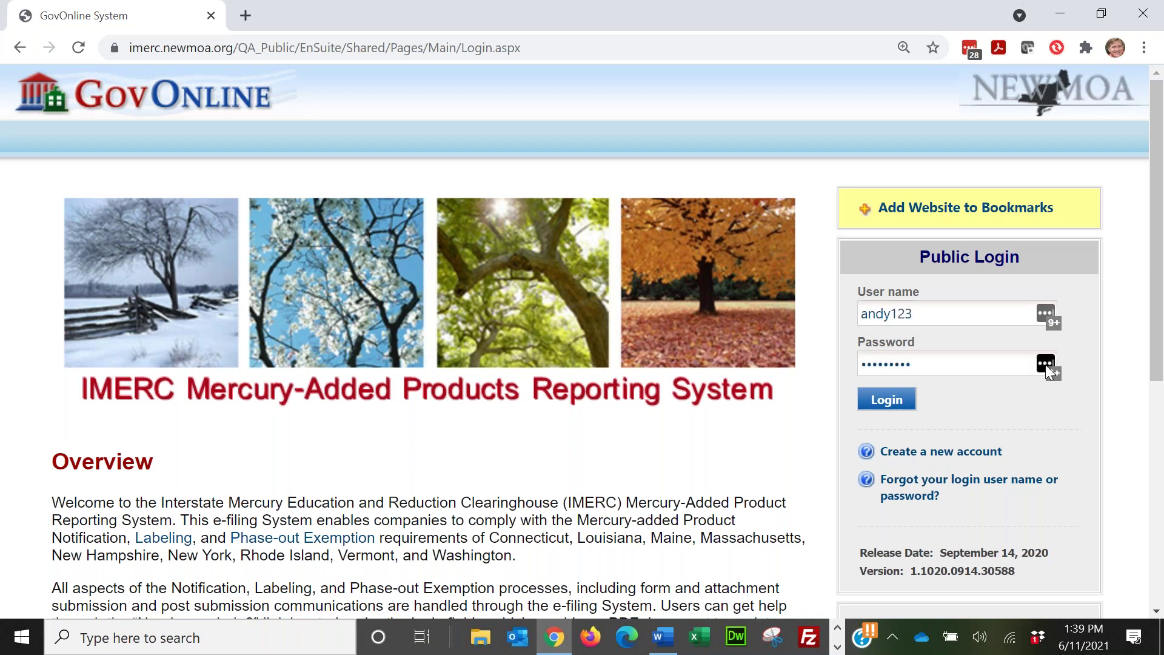
{"action": "scroll", "coordinate": [944, 508], "scroll_direction": "down", "scroll_amount": 8}
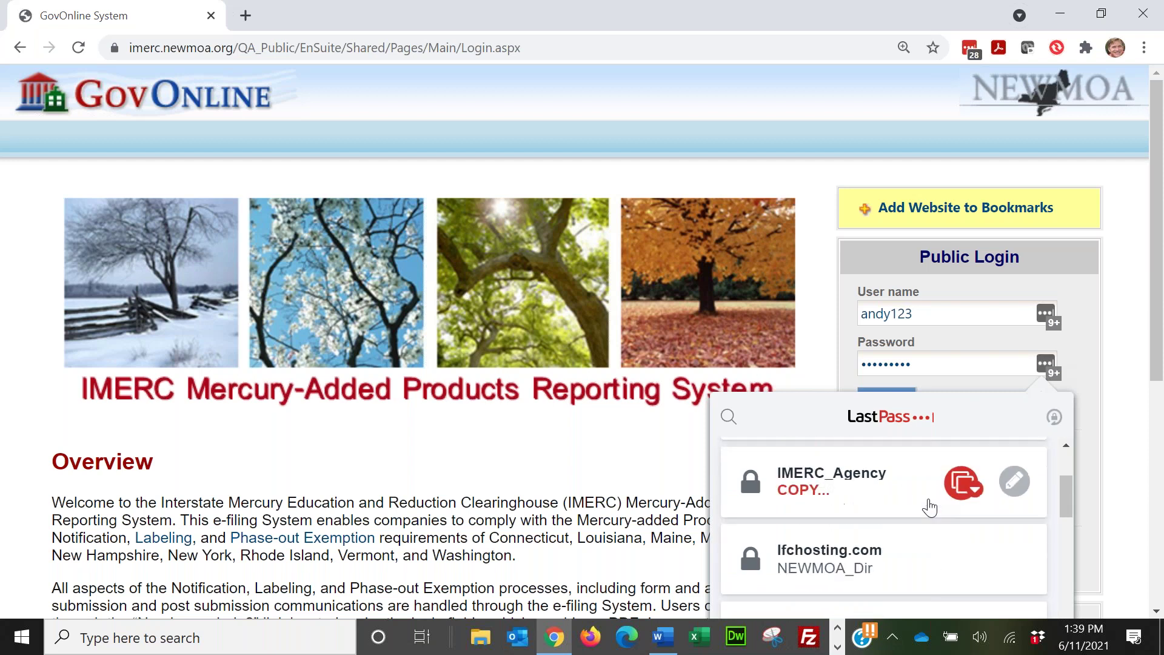
{"action": "scroll", "coordinate": [903, 498], "scroll_direction": "down", "scroll_amount": 4}
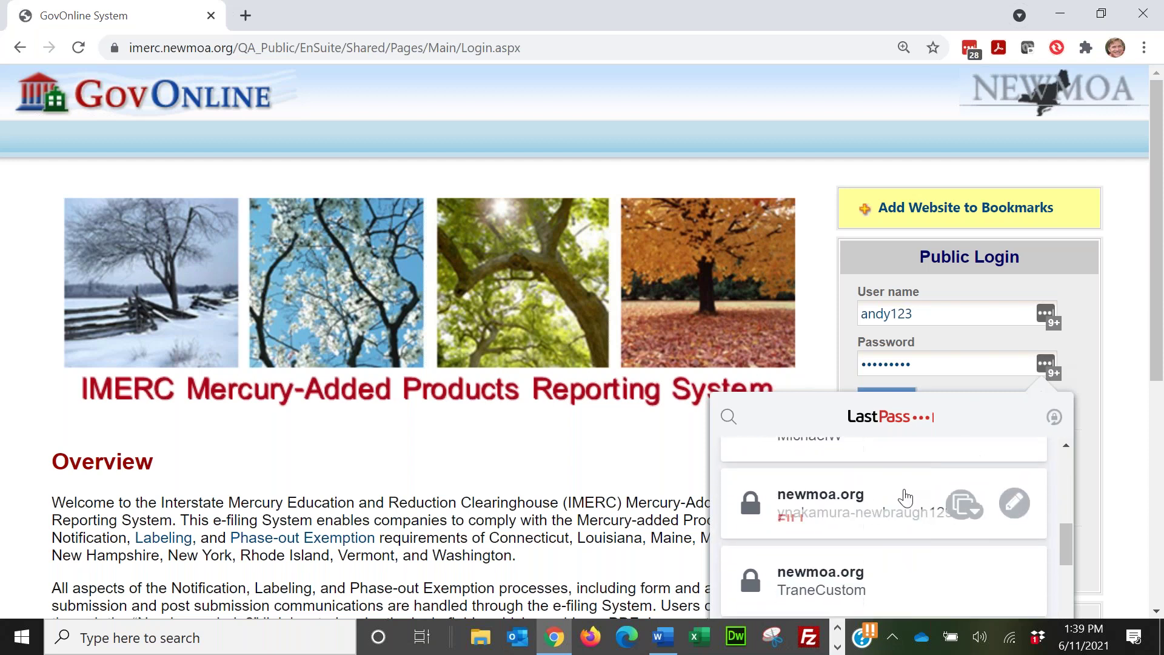
{"action": "scroll", "coordinate": [889, 494], "scroll_direction": "down", "scroll_amount": 7}
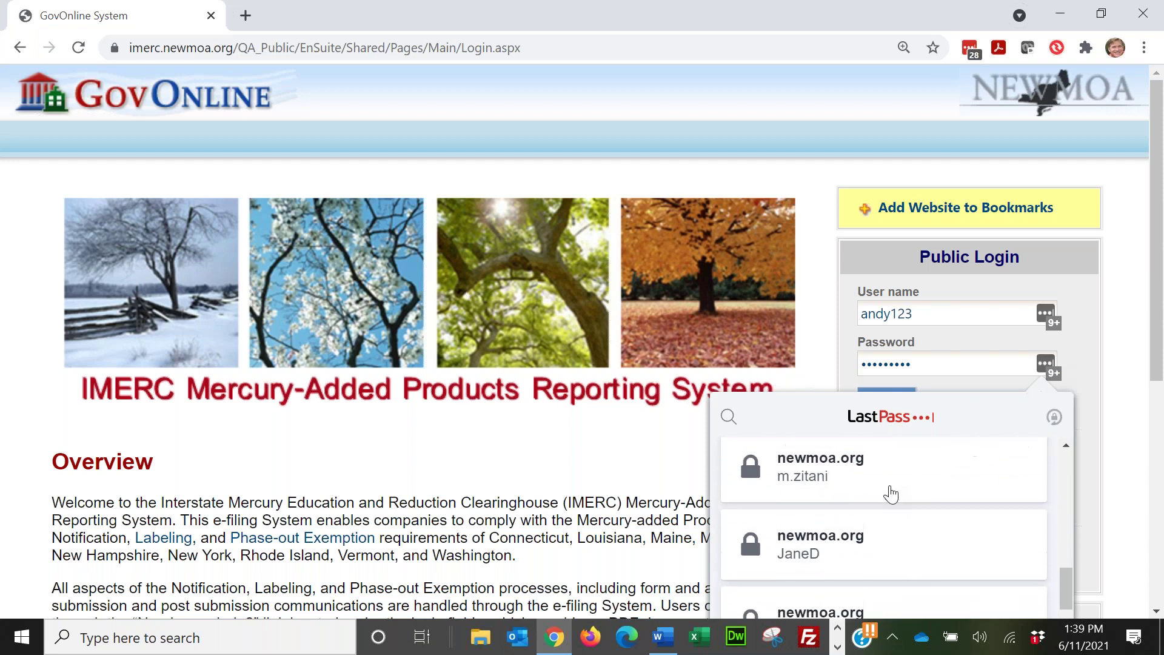
{"action": "scroll", "coordinate": [874, 498], "scroll_direction": "down", "scroll_amount": 3}
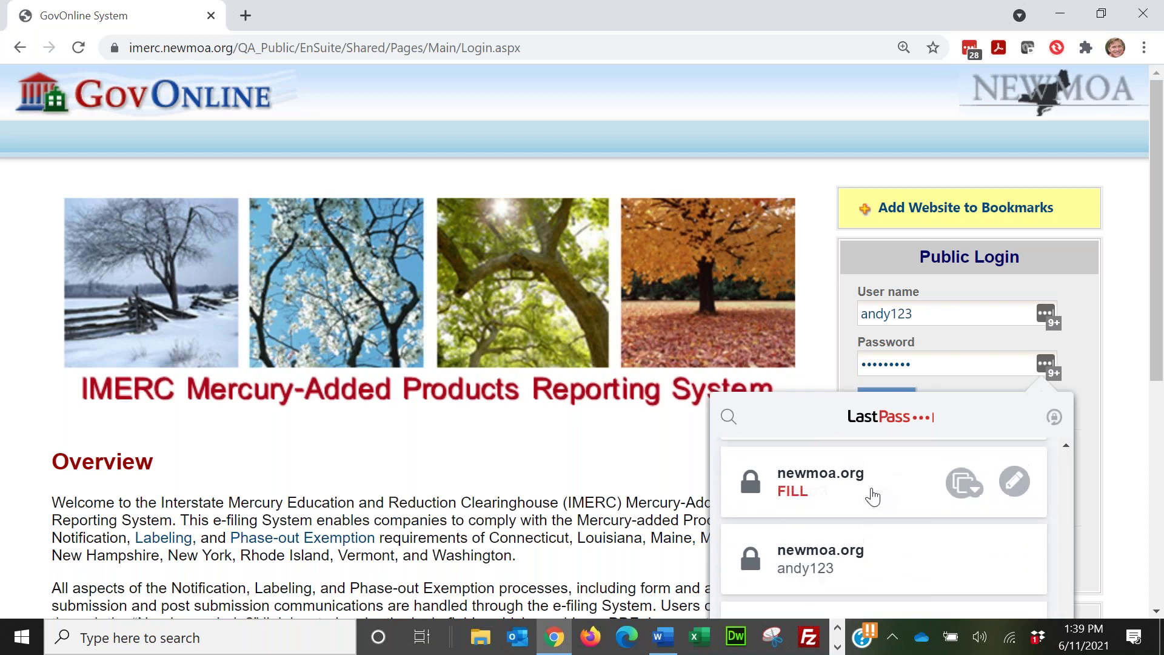
{"action": "left_click", "coordinate": [870, 494]}
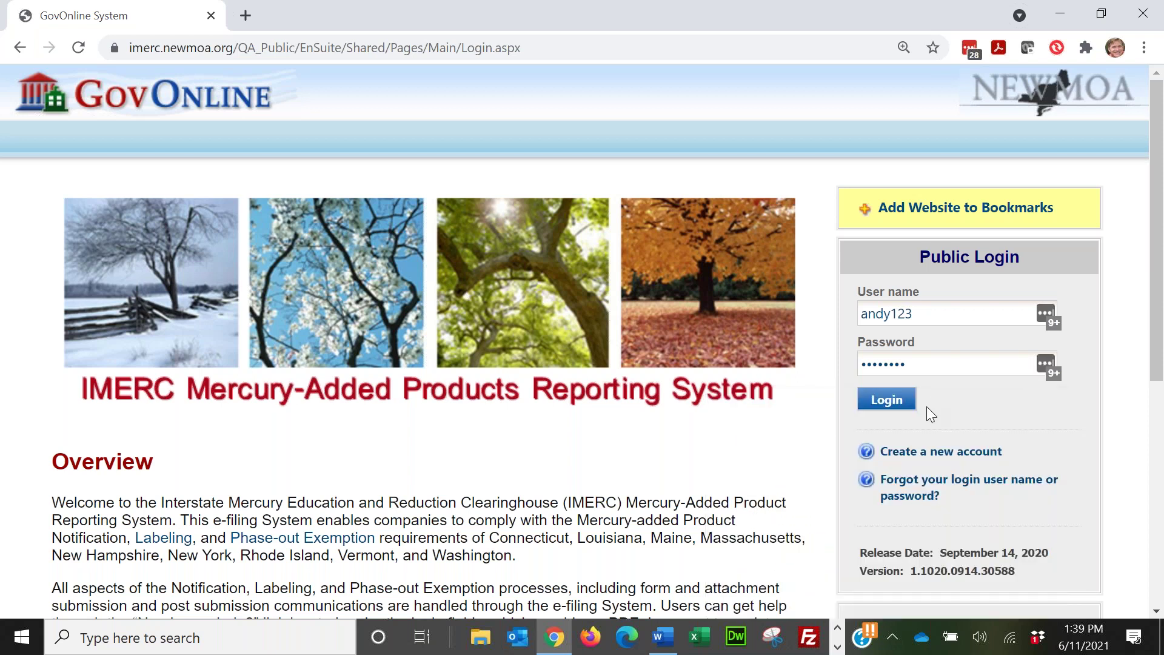
Step: Sign in to IMERC and go to the My Profile Password and PIN page
{"action": "left_click", "coordinate": [892, 402]}
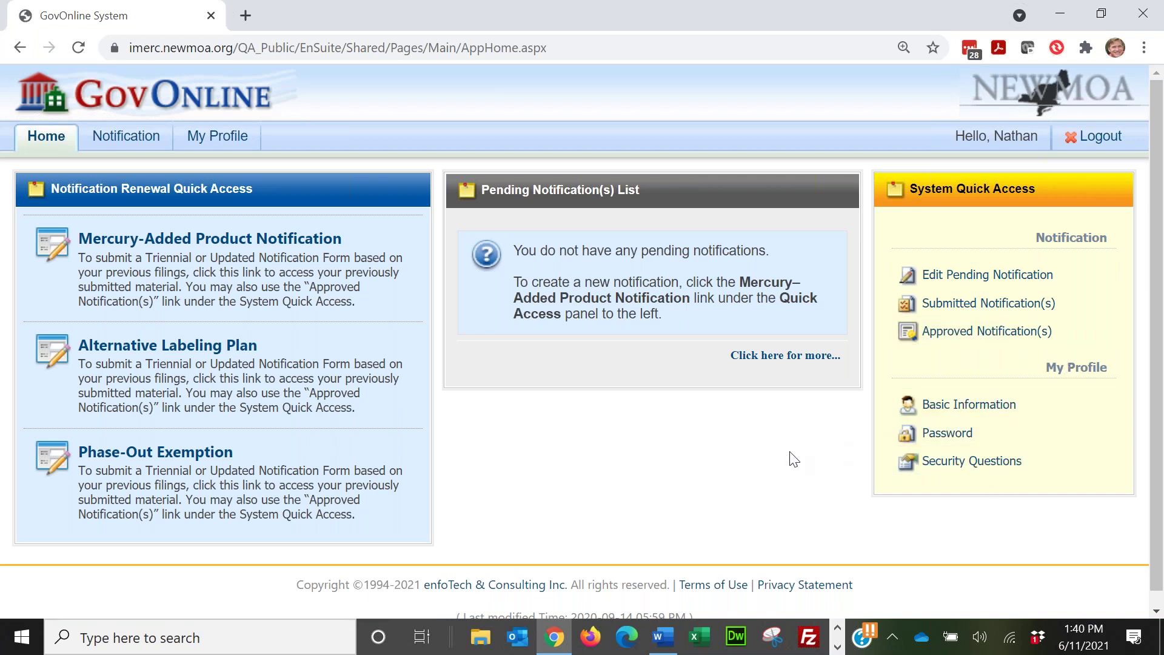
{"action": "left_click", "coordinate": [949, 443]}
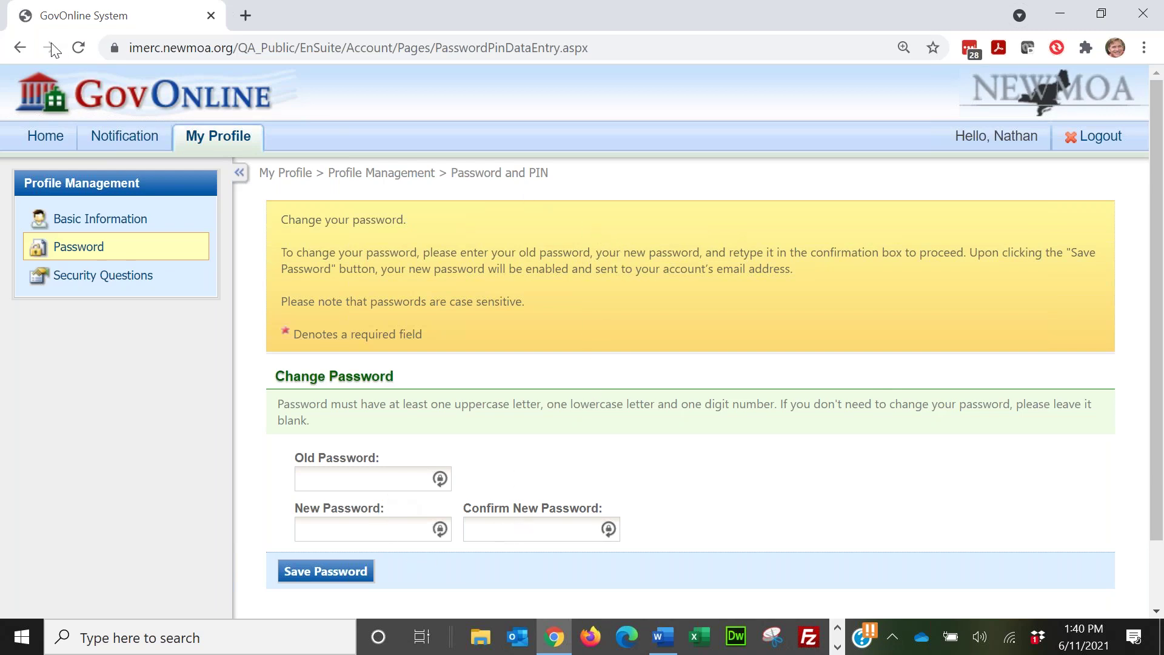
{"action": "left_click", "coordinate": [19, 48]}
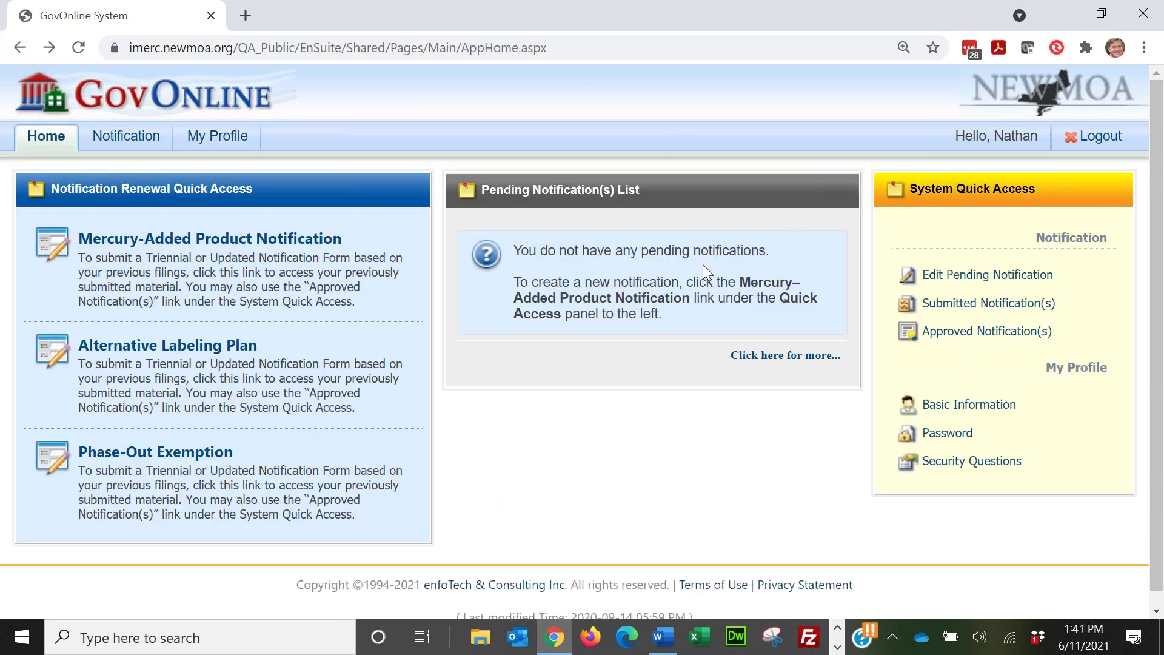
Step: On the Security Questions page, answer the first and second questions
{"action": "left_click", "coordinate": [956, 464]}
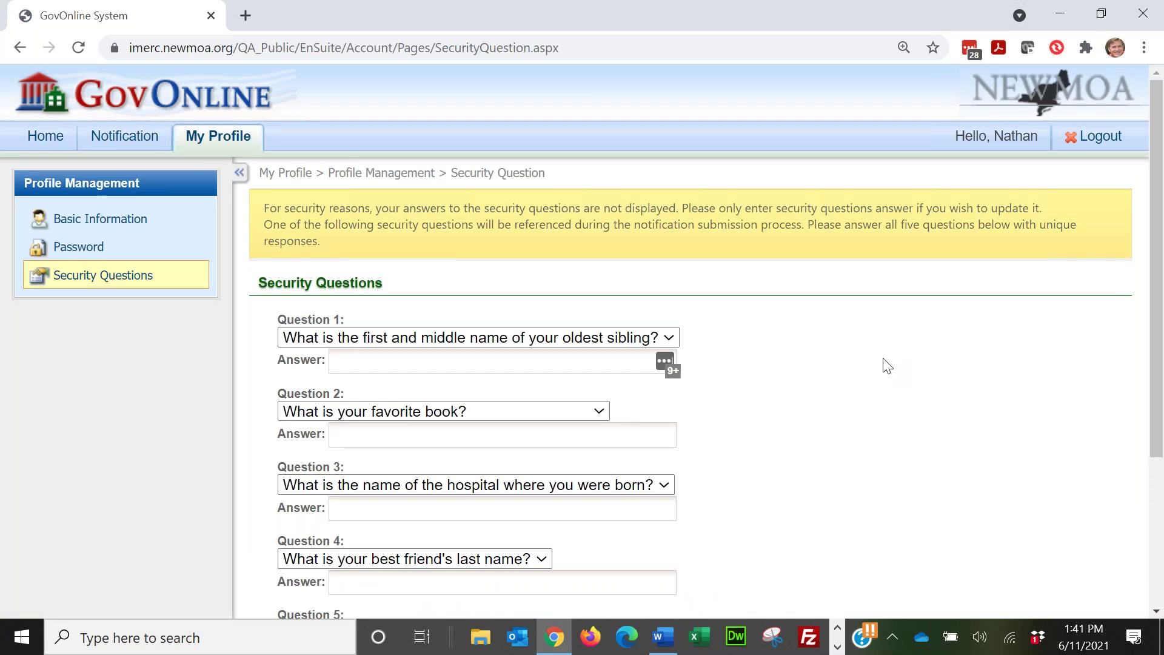
{"action": "left_click", "coordinate": [580, 365]}
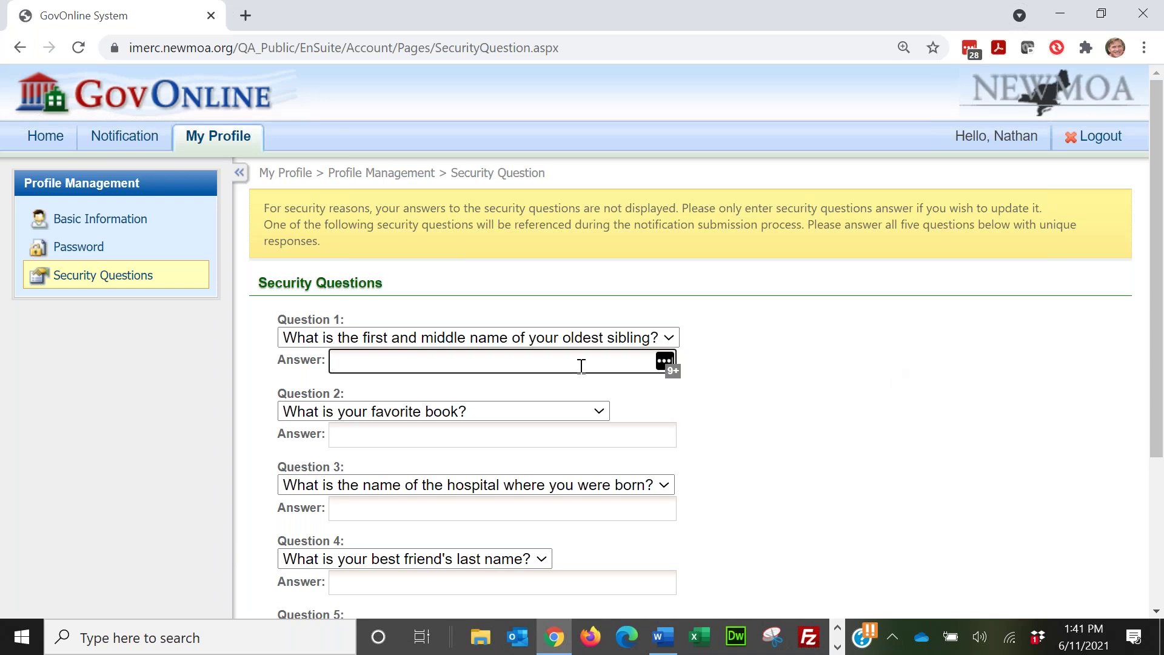
{"action": "type", "text": "simbling"}
{"action": "key", "text": "BackSpace"}
{"action": "key", "text": "BackSpace"}
{"action": "key", "text": "BackSpace"}
{"action": "key", "text": "BackSpace"}
{"action": "key", "text": "BackSpace"}
{"action": "key", "text": "BackSpace"}
{"action": "type", "text": "m"}
{"action": "key", "text": "BackSpace"}
{"action": "type", "text": "bling"}
{"action": "key", "text": "Tab"}
{"action": "key", "text": "Tab"}
{"action": "type", "text": "book"}
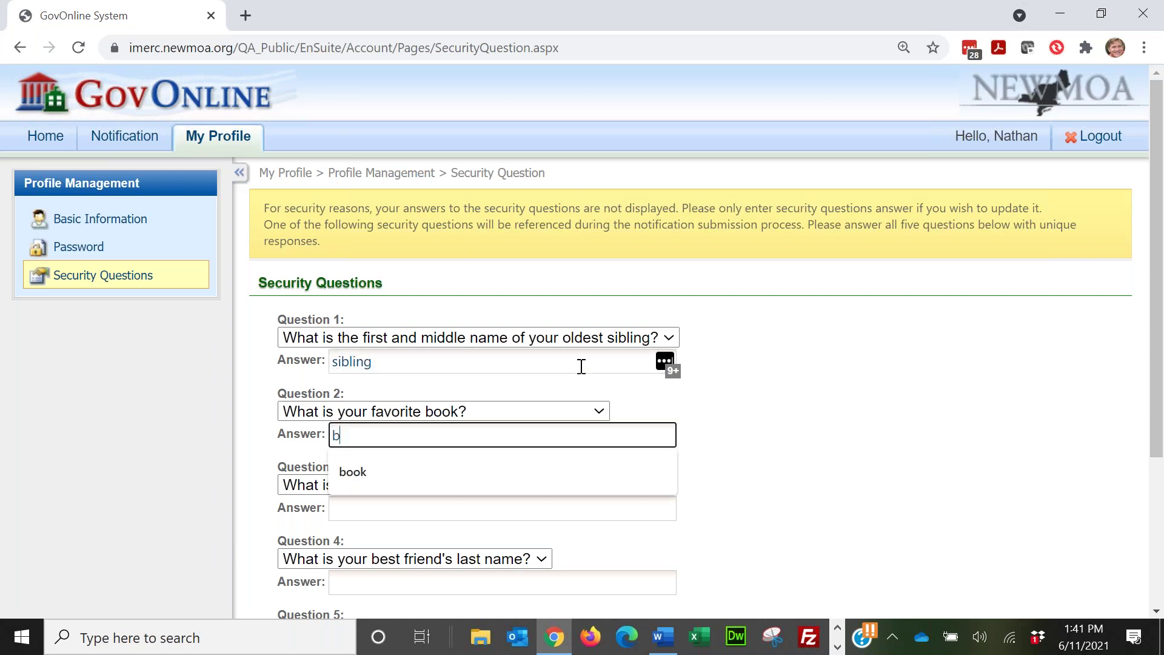
Step: Answer security questions three to five, save all answers, and go back Home
{"action": "key", "text": "Tab"}
{"action": "key", "text": "Tab"}
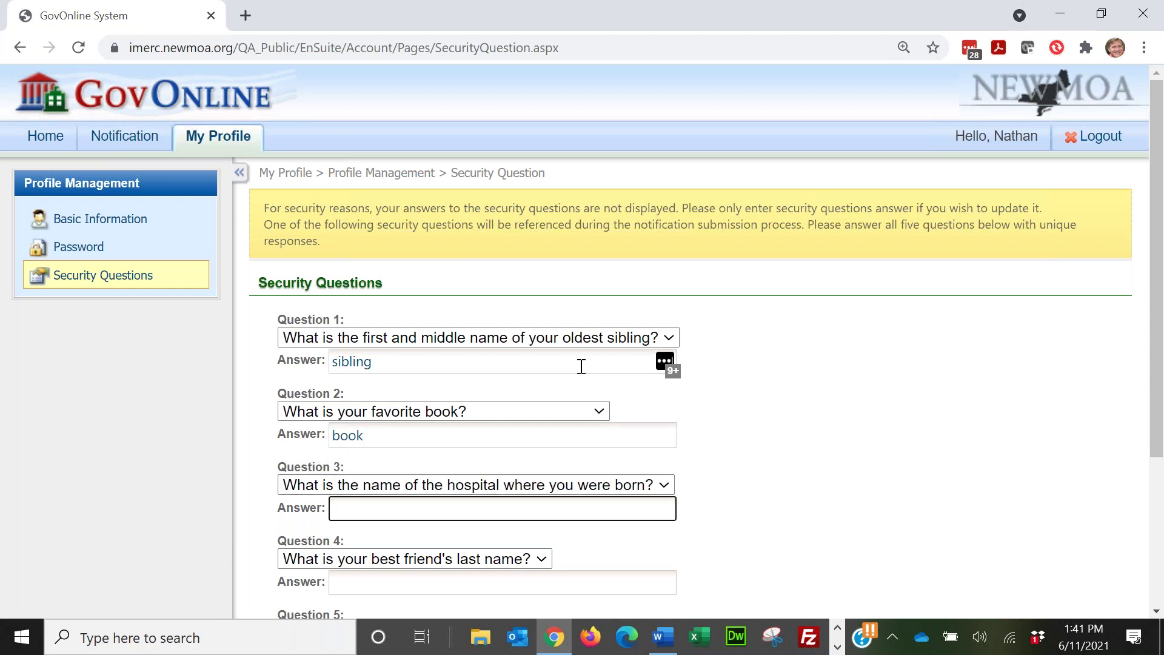
{"action": "type", "text": "born"}
{"action": "key", "text": "Tab"}
{"action": "key", "text": "Tab"}
{"action": "type", "text": "name"}
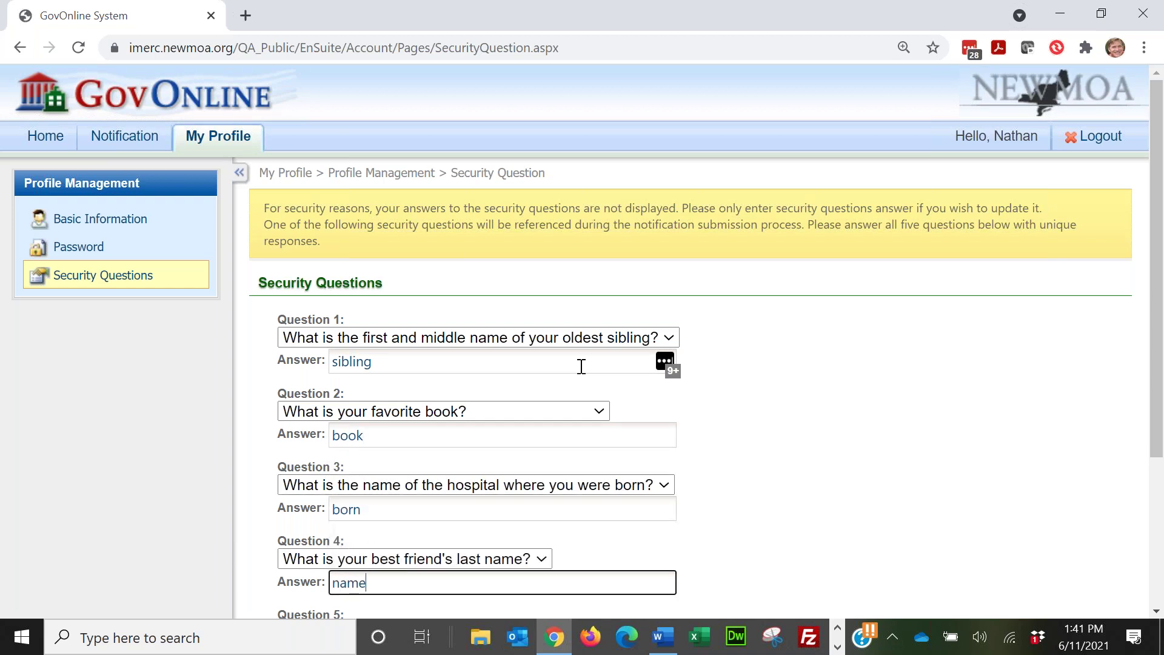
{"action": "key", "text": "Tab"}
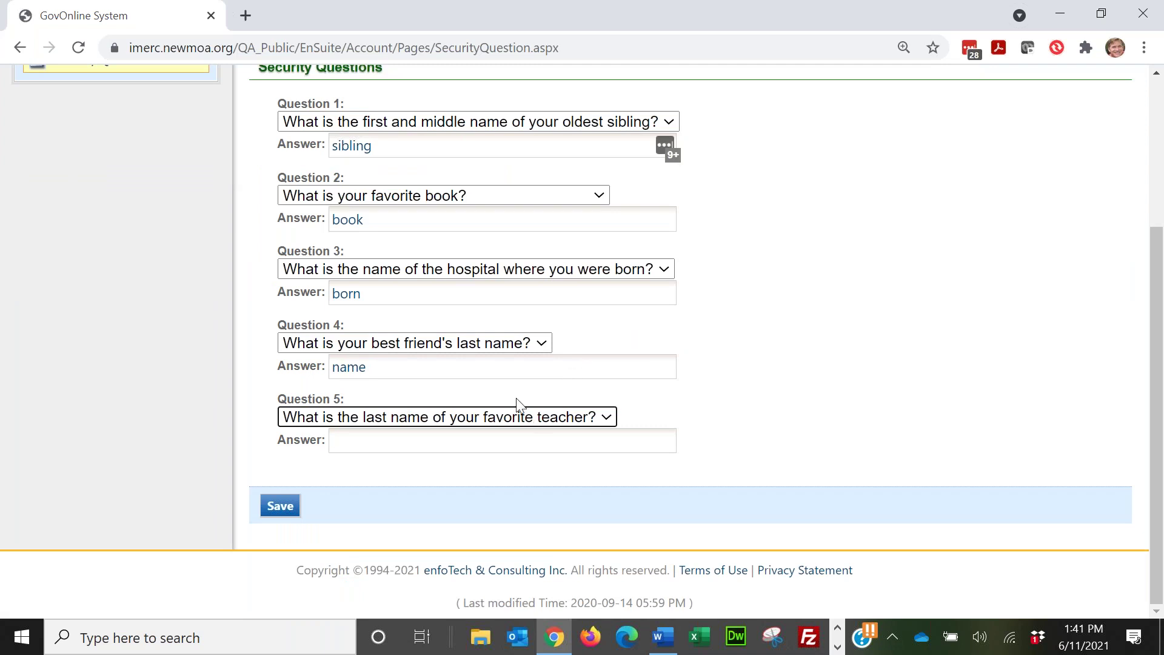
{"action": "key", "text": "Tab"}
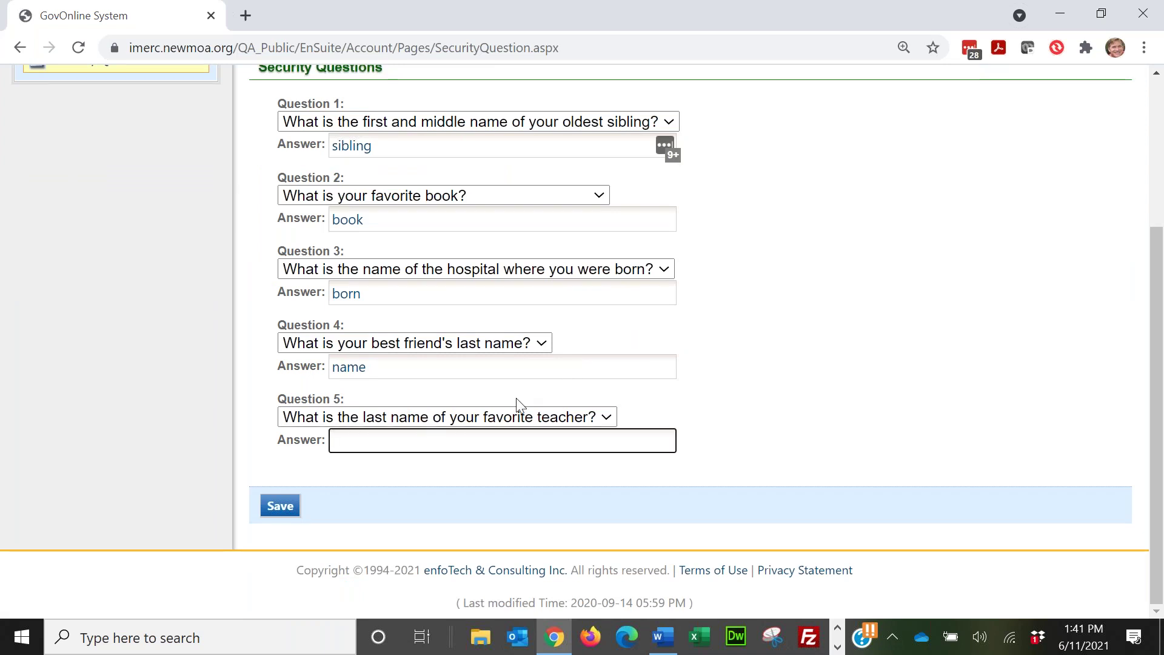
{"action": "type", "text": "teacher"}
{"action": "left_click", "coordinate": [278, 506]}
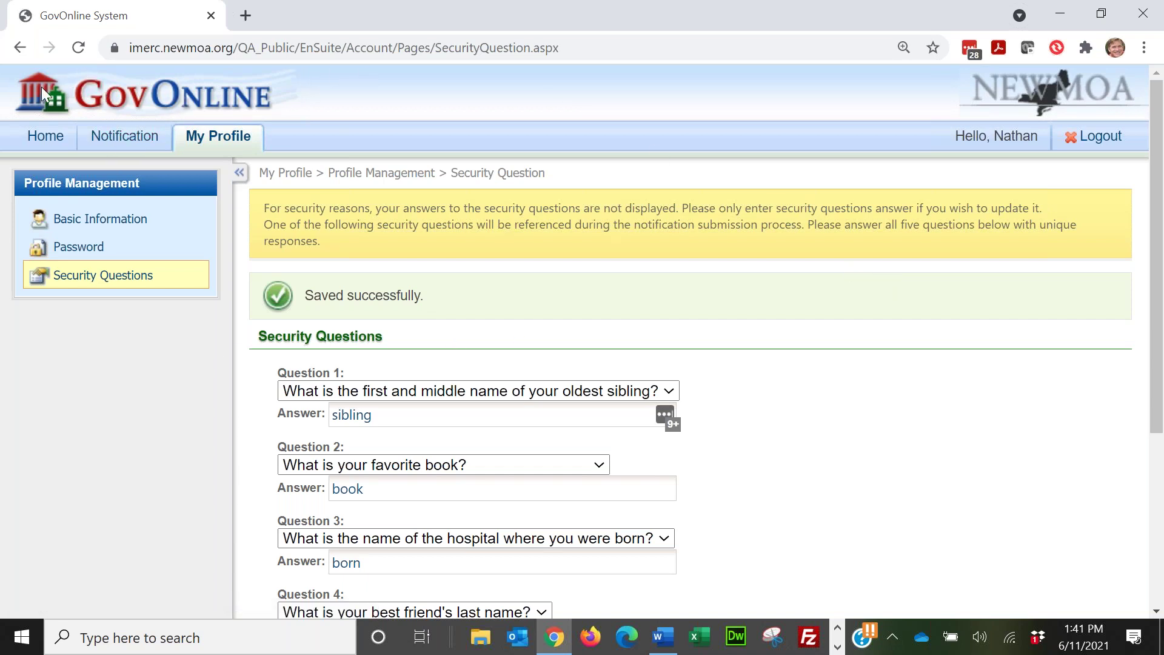
{"action": "left_click", "coordinate": [49, 141]}
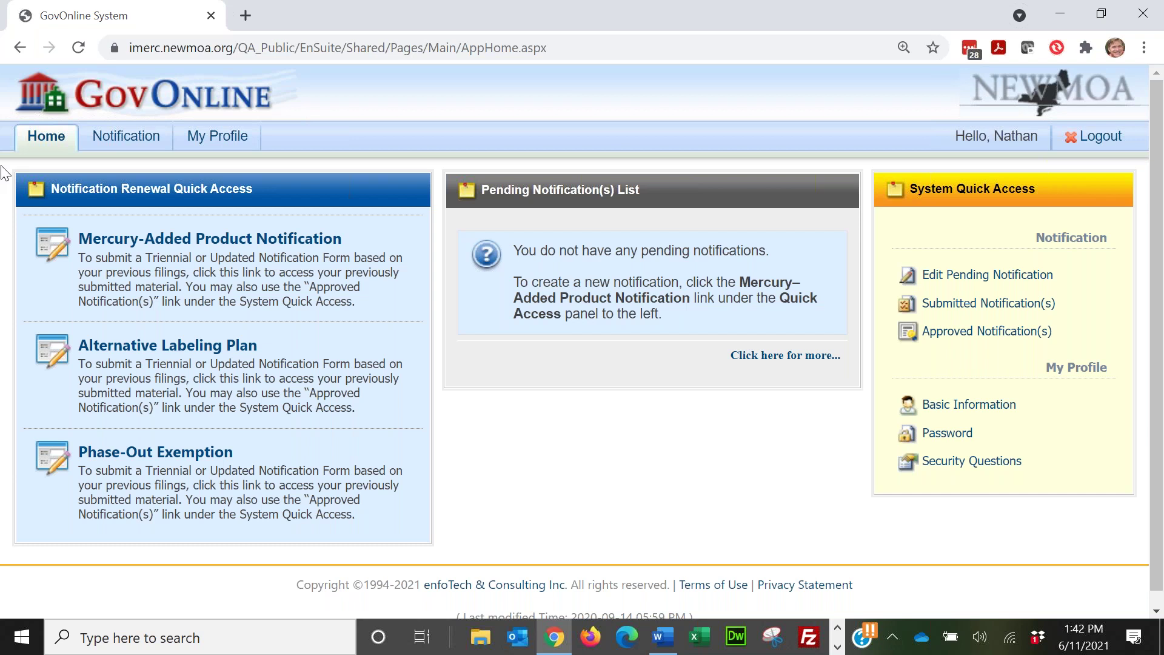
Step: Open the approved Mercury-Added Product Notification list and renew 2016 triennial notification 2618
{"action": "left_click", "coordinate": [260, 243]}
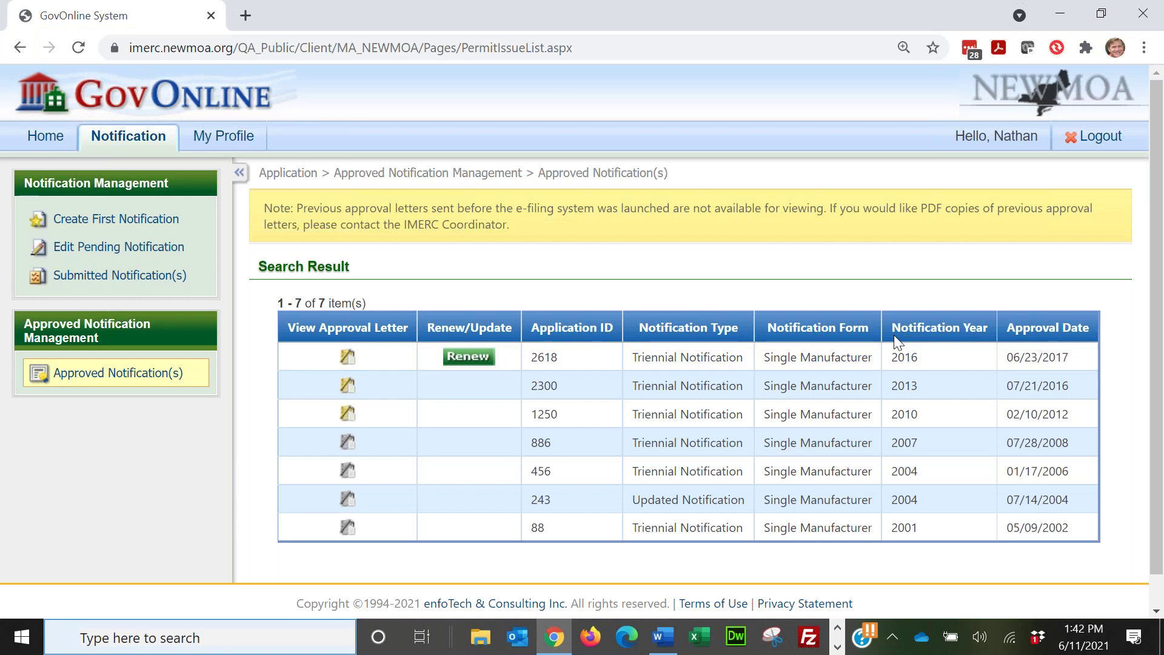
{"action": "left_click", "coordinate": [476, 362]}
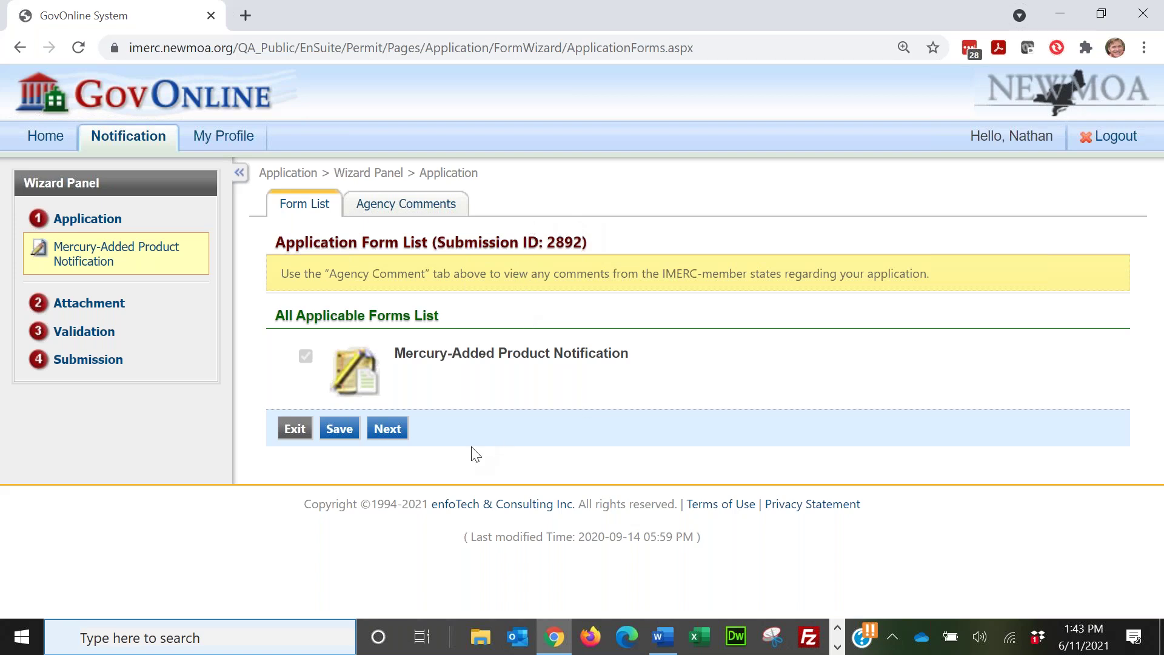
Step: Continue past the form list, reviewing General Information (Triennial, Manufacturer, Single Manufacturer) for application 2892
{"action": "left_click", "coordinate": [387, 429]}
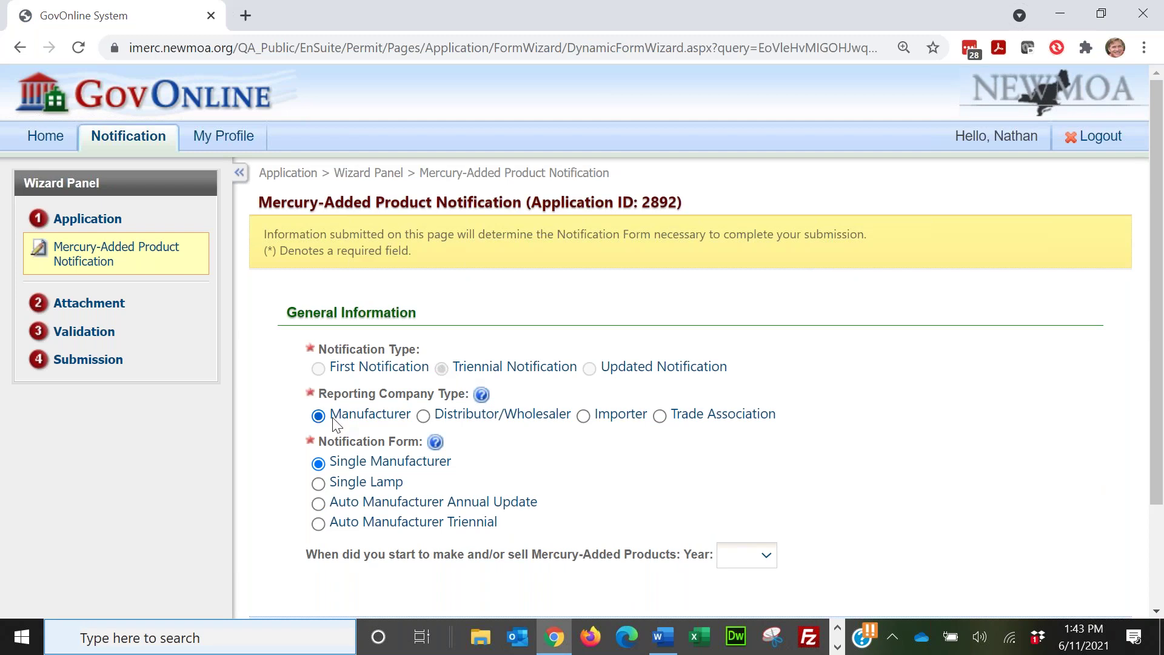
{"action": "scroll", "coordinate": [834, 509], "scroll_direction": "down", "scroll_amount": 1}
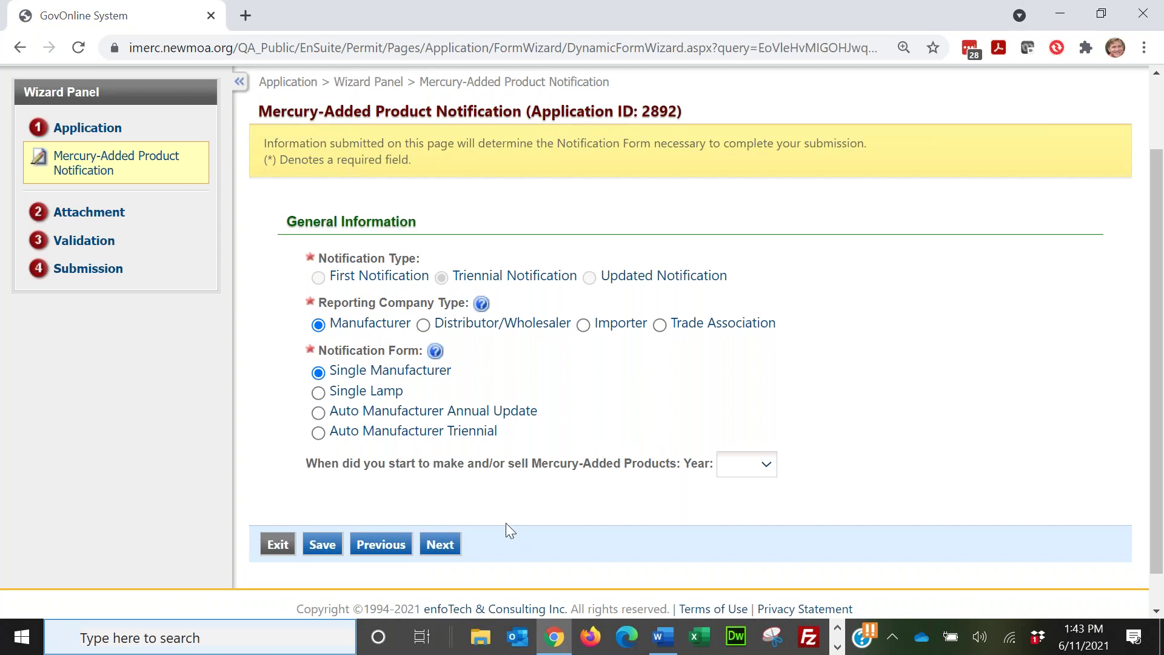
{"action": "left_click", "coordinate": [440, 546]}
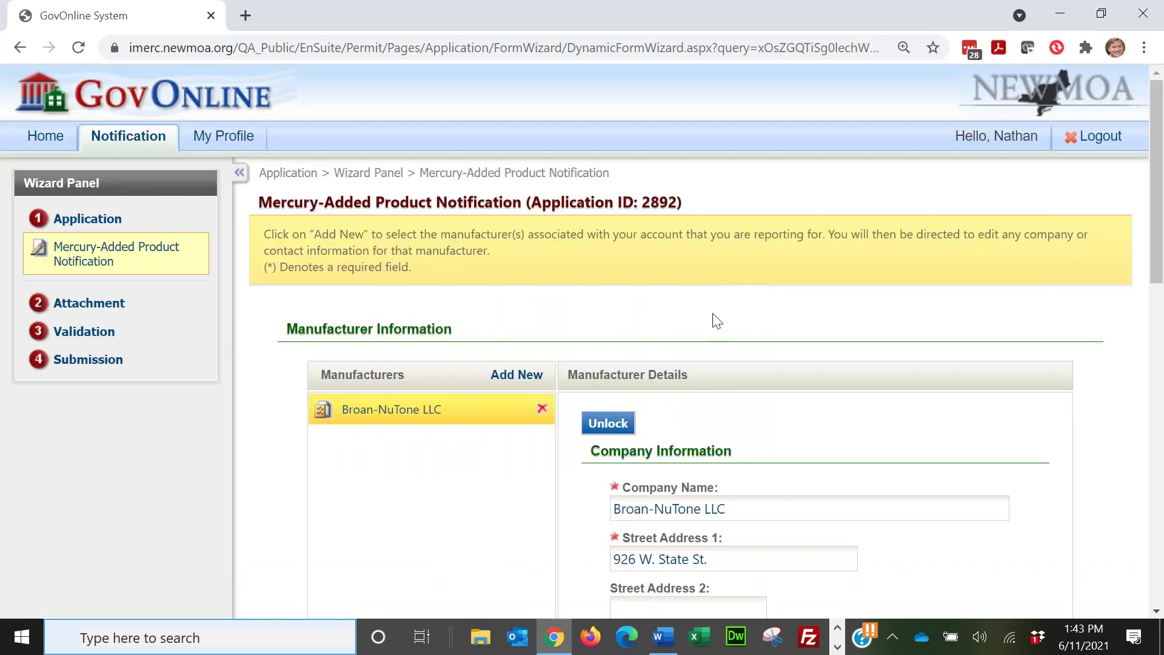
Step: Review Broan-NuTone LLC's company and contact details, then advance to Product Information
{"action": "scroll", "coordinate": [462, 527], "scroll_direction": "down", "scroll_amount": 6}
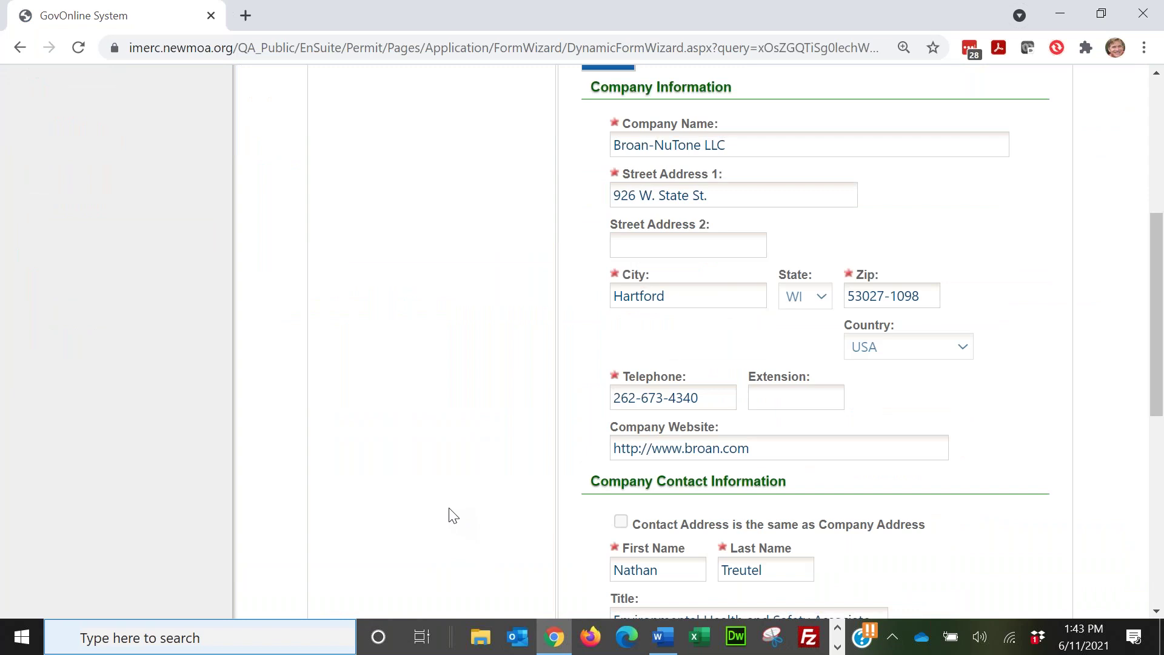
{"action": "scroll", "coordinate": [451, 515], "scroll_direction": "up", "scroll_amount": 2}
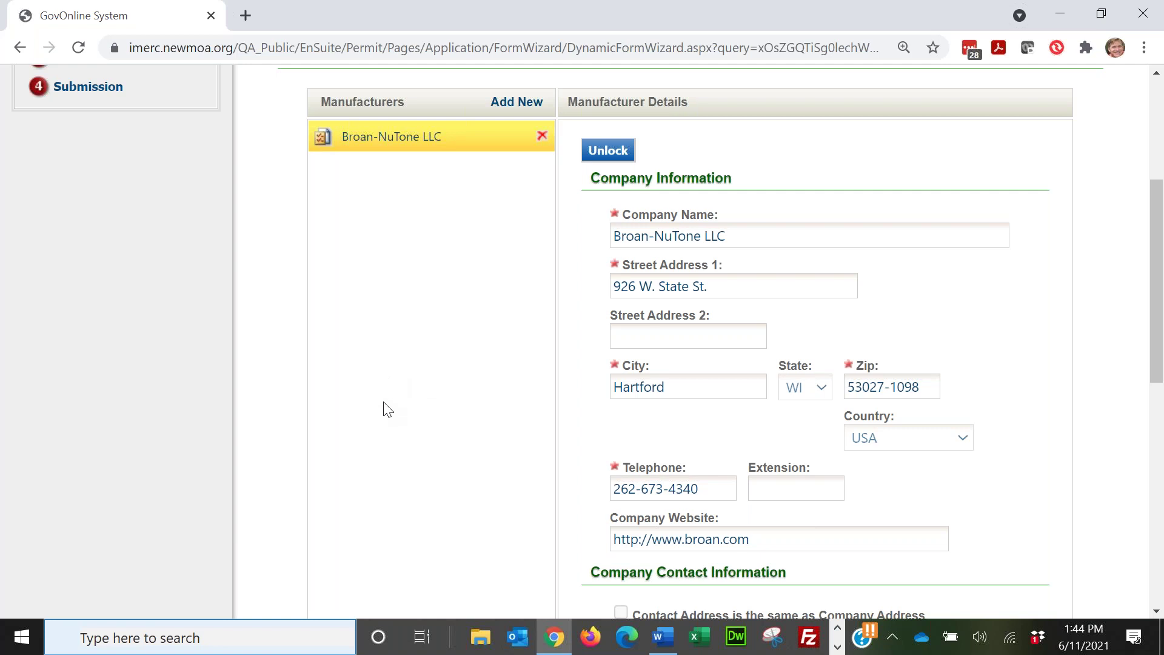
{"action": "scroll", "coordinate": [388, 410], "scroll_direction": "down", "scroll_amount": 2}
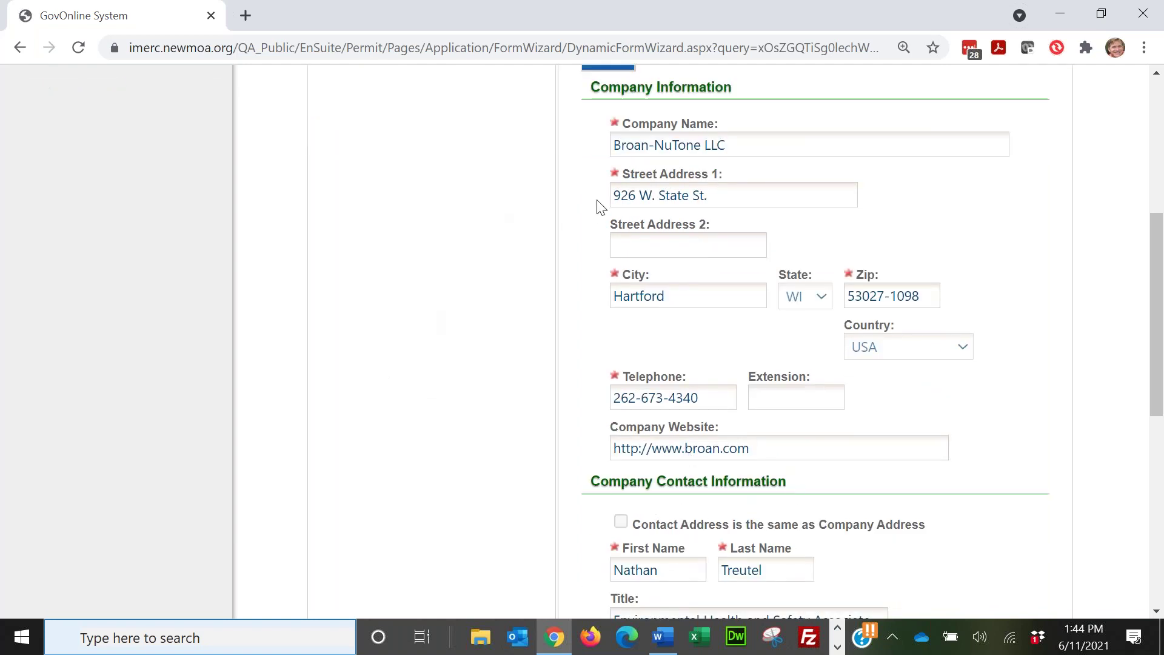
{"action": "scroll", "coordinate": [397, 300], "scroll_direction": "down", "scroll_amount": 5}
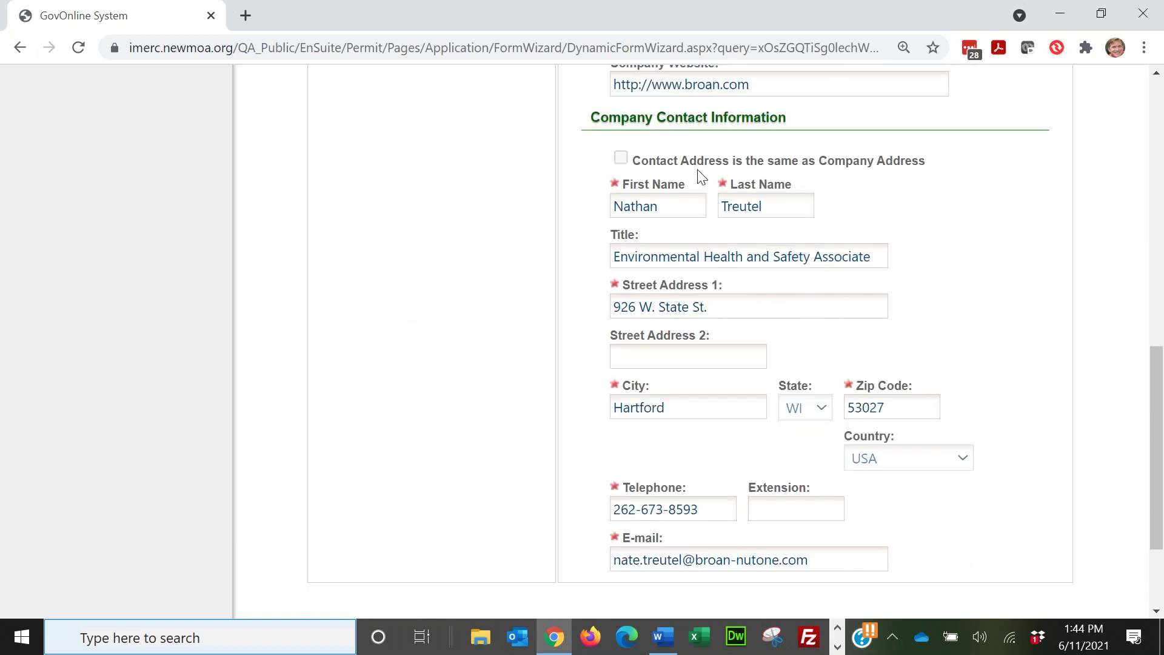
{"action": "scroll", "coordinate": [481, 351], "scroll_direction": "down", "scroll_amount": 2}
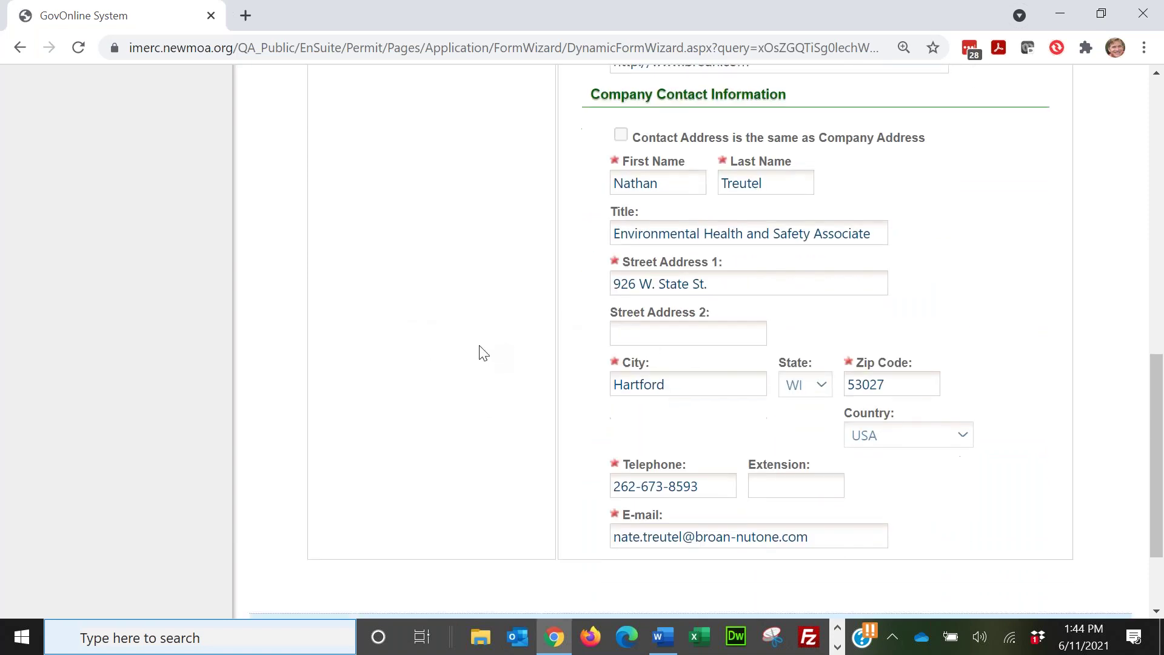
{"action": "scroll", "coordinate": [483, 353], "scroll_direction": "up", "scroll_amount": 2}
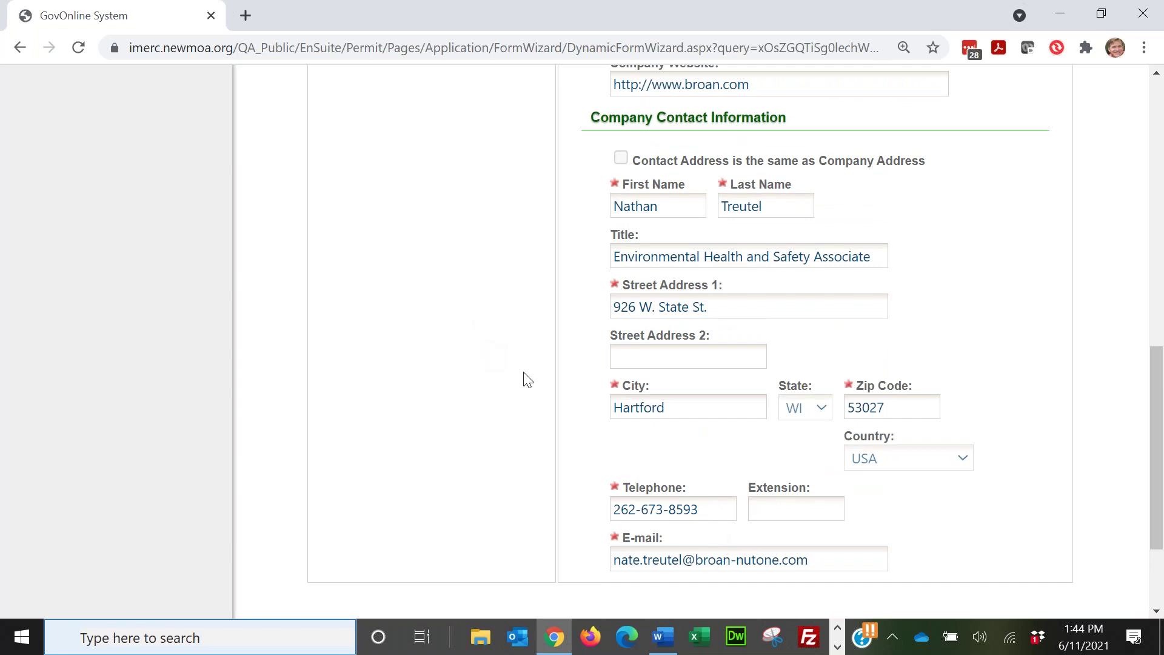
{"action": "scroll", "coordinate": [517, 376], "scroll_direction": "down", "scroll_amount": 3}
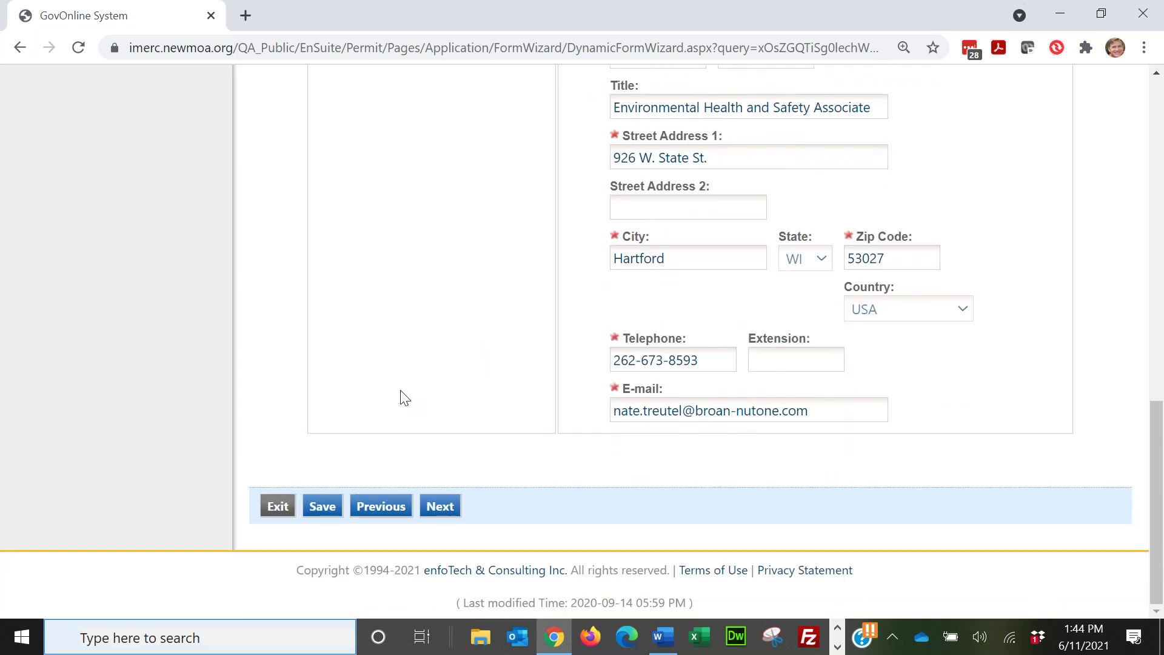
{"action": "left_click", "coordinate": [442, 507]}
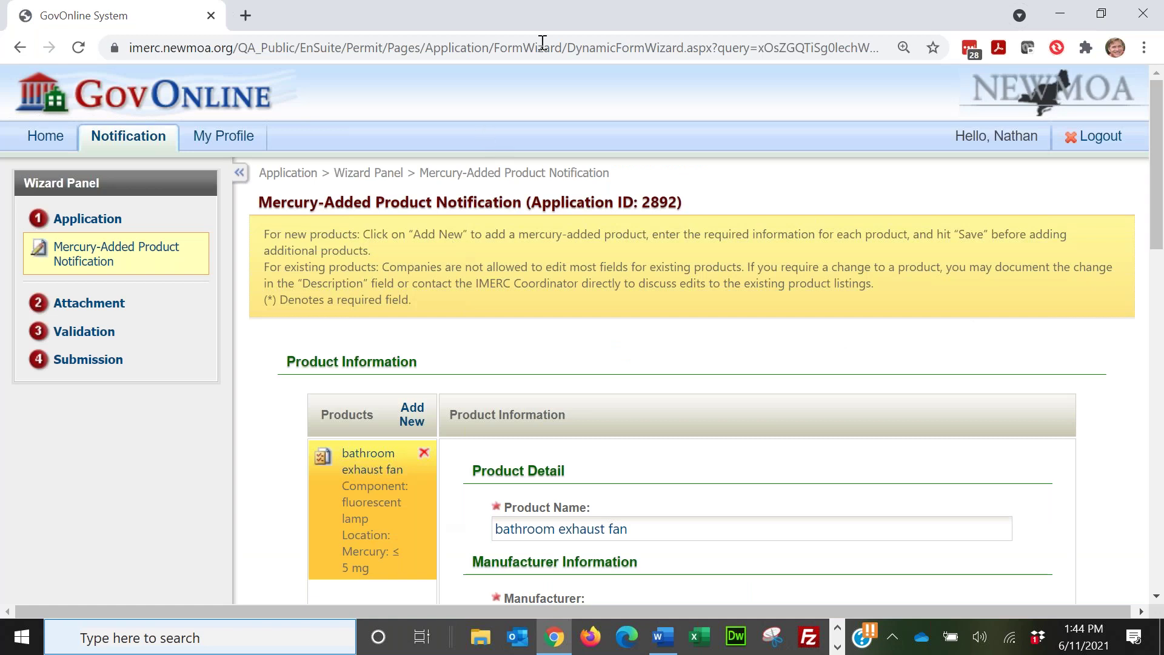
Step: Enter 1000 grams as the exhaust fan's Exact Total mercury and save the product
{"action": "scroll", "coordinate": [478, 118], "scroll_direction": "down", "scroll_amount": 1}
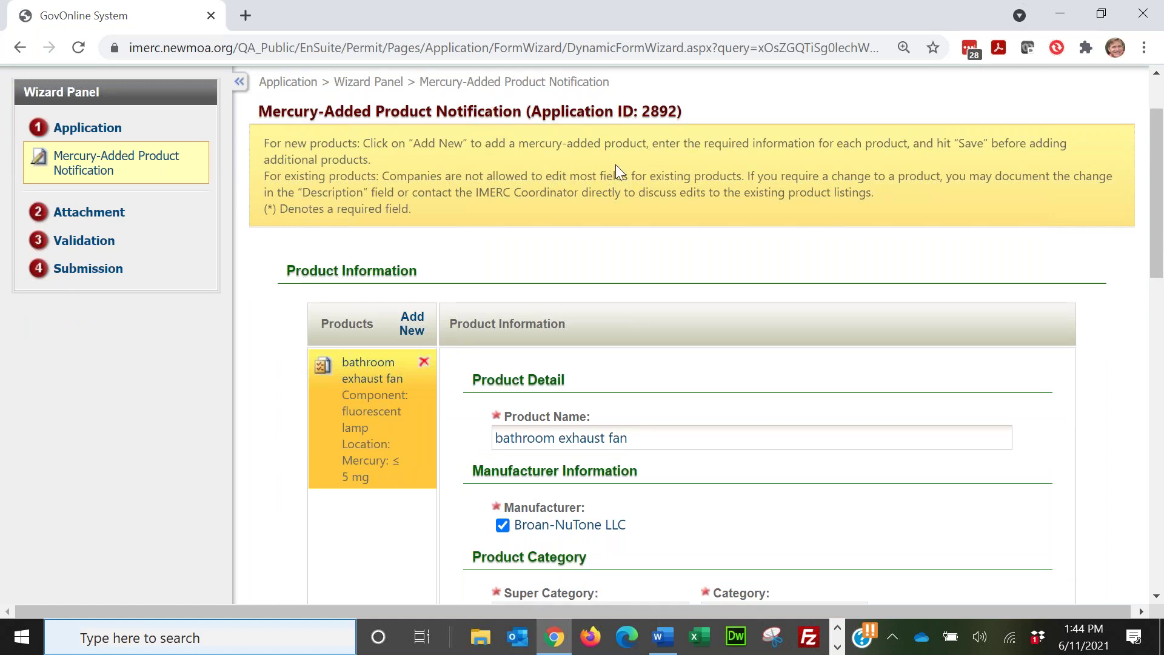
{"action": "scroll", "coordinate": [635, 156], "scroll_direction": "down", "scroll_amount": 1}
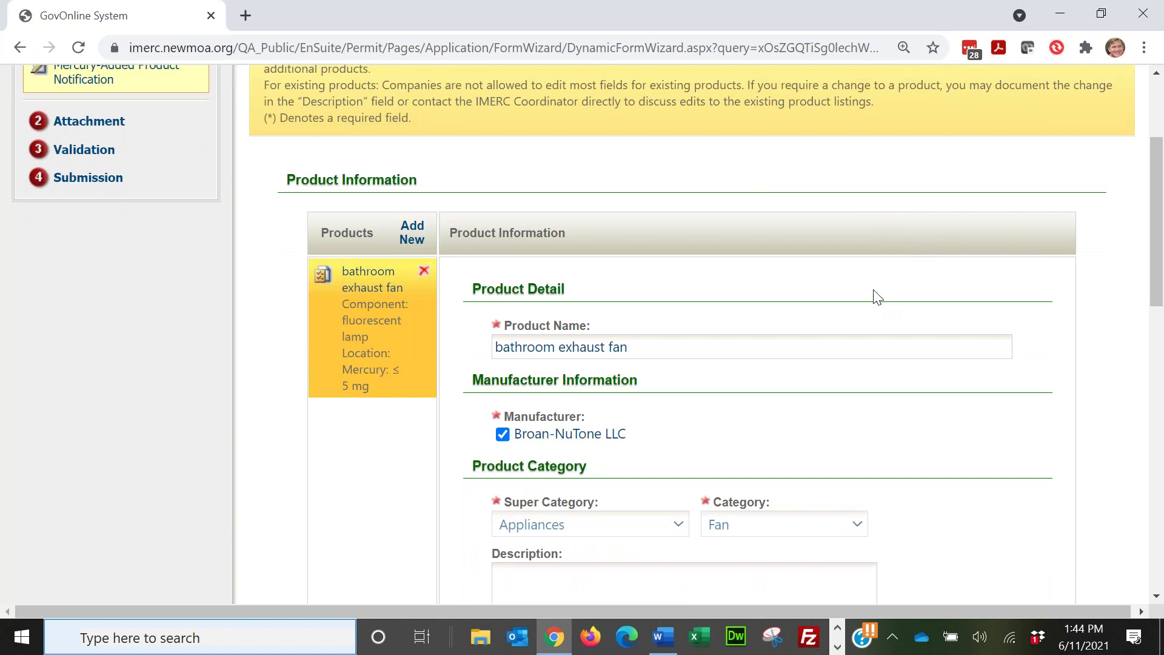
{"action": "scroll", "coordinate": [876, 294], "scroll_direction": "down", "scroll_amount": 1}
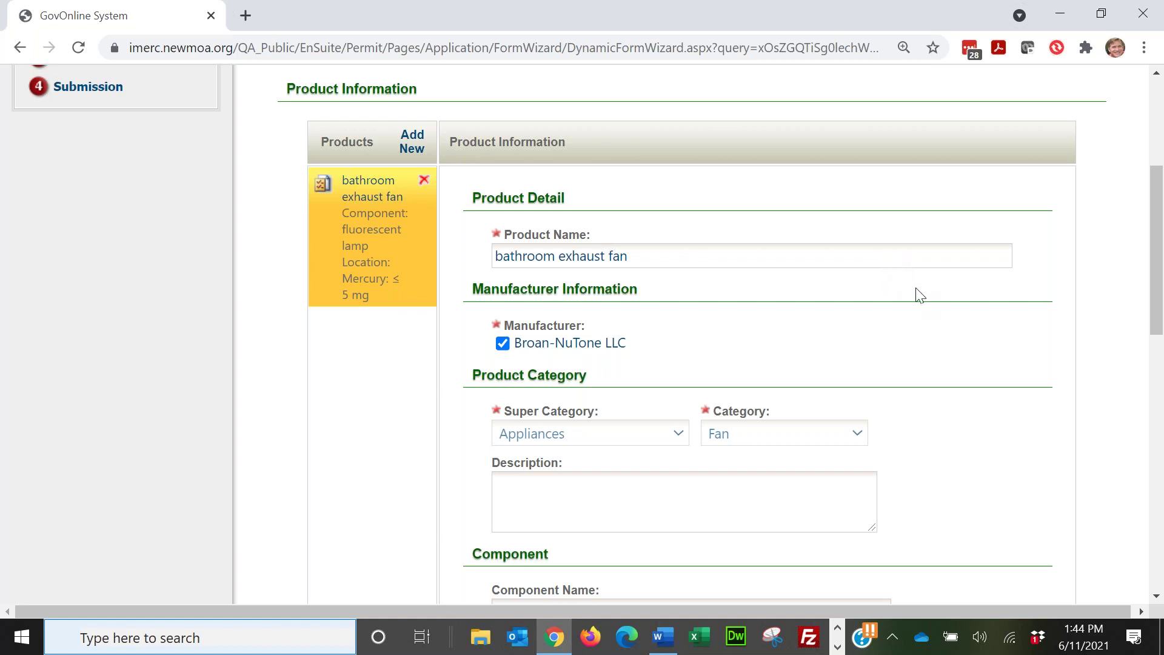
{"action": "scroll", "coordinate": [920, 296], "scroll_direction": "down", "scroll_amount": 6}
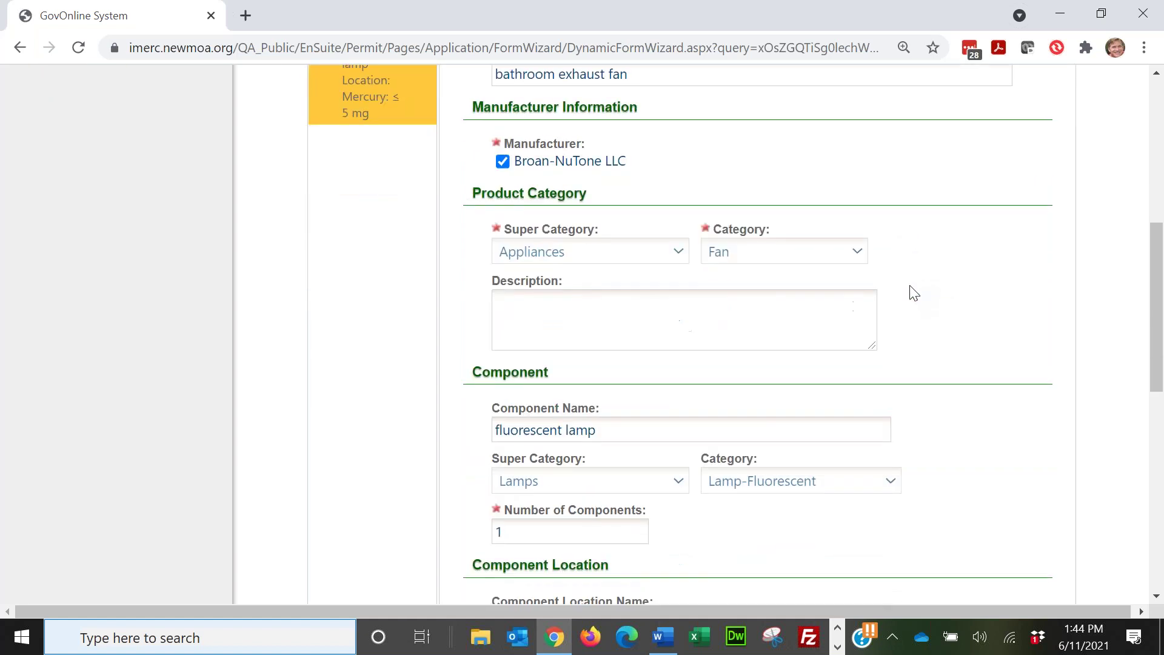
{"action": "scroll", "coordinate": [908, 283], "scroll_direction": "down", "scroll_amount": 5}
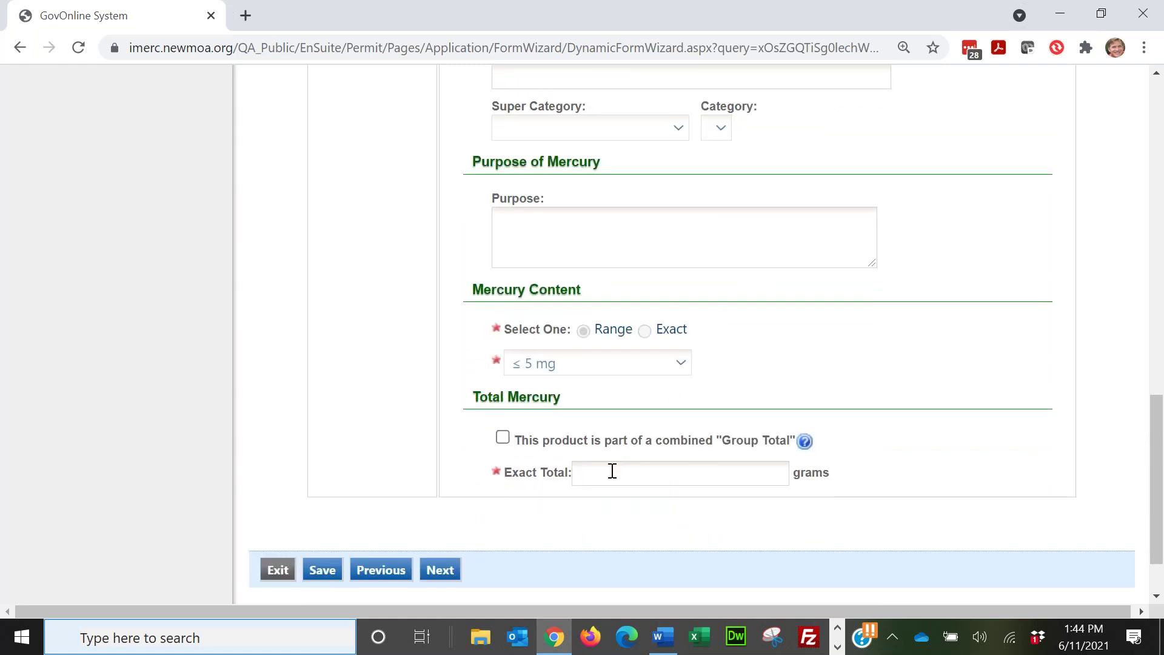
{"action": "left_click", "coordinate": [613, 472]}
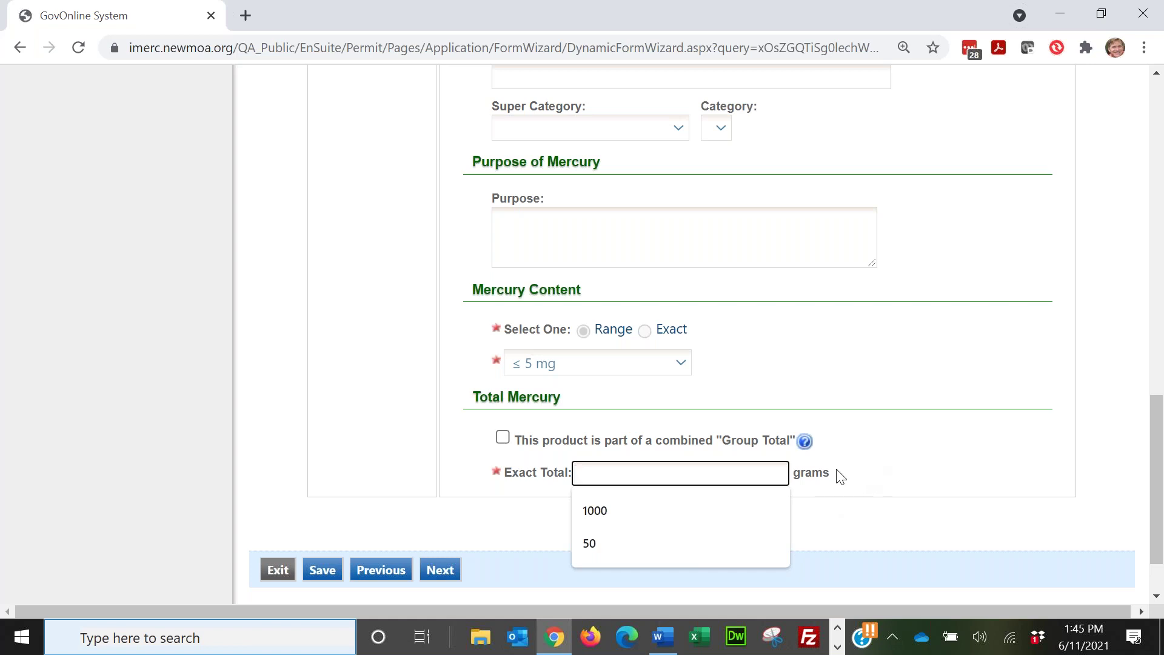
{"action": "left_click", "coordinate": [625, 509]}
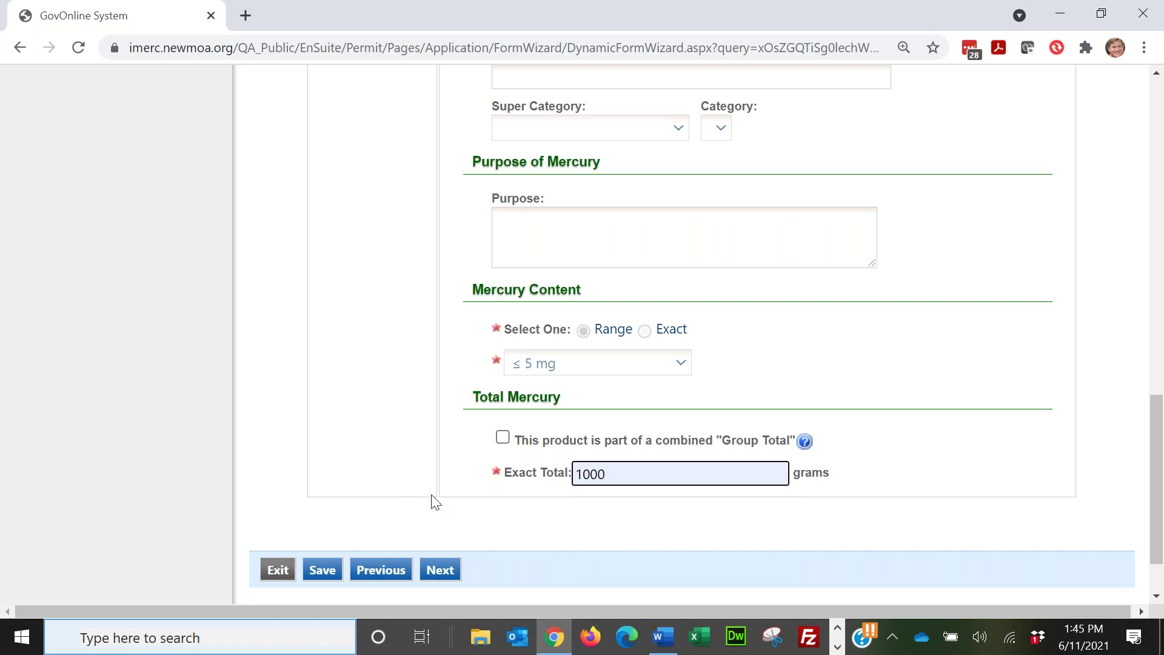
{"action": "scroll", "coordinate": [297, 376], "scroll_direction": "up", "scroll_amount": 10}
{"action": "scroll", "coordinate": [297, 376], "scroll_direction": "down", "scroll_amount": 10}
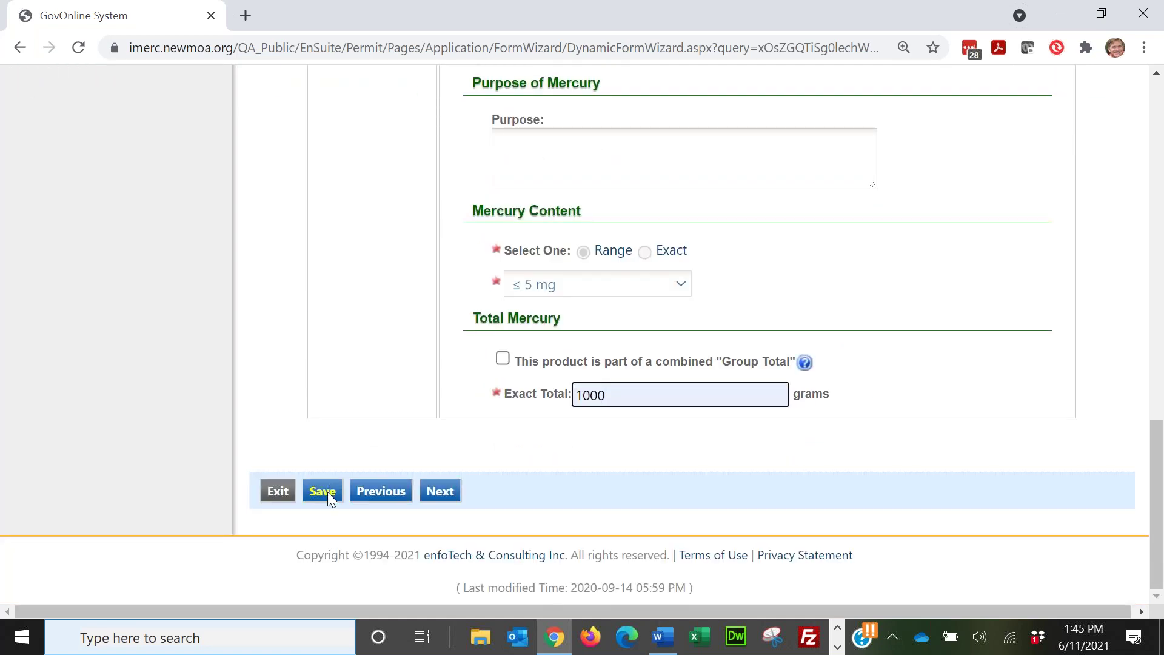
{"action": "left_click", "coordinate": [327, 493]}
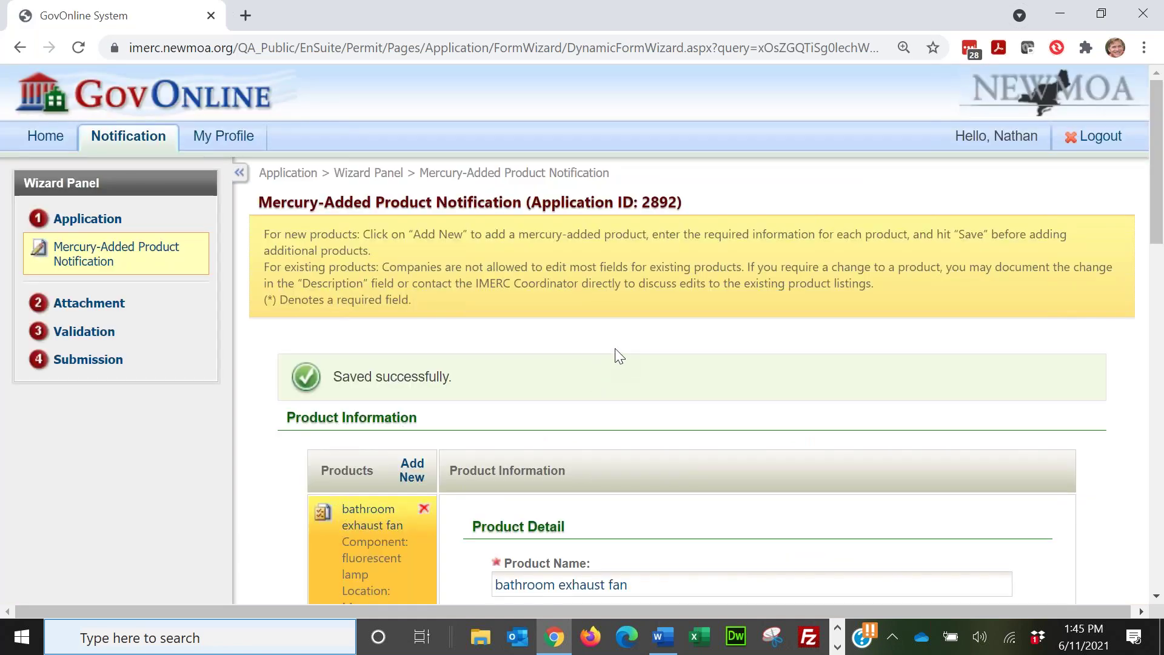
Step: Scroll down to confirm the fan's Exact Total of 1000 grams, then back up to Saved successfully
{"action": "scroll", "coordinate": [615, 348], "scroll_direction": "down", "scroll_amount": 3}
{"action": "scroll", "coordinate": [622, 343], "scroll_direction": "down", "scroll_amount": 2}
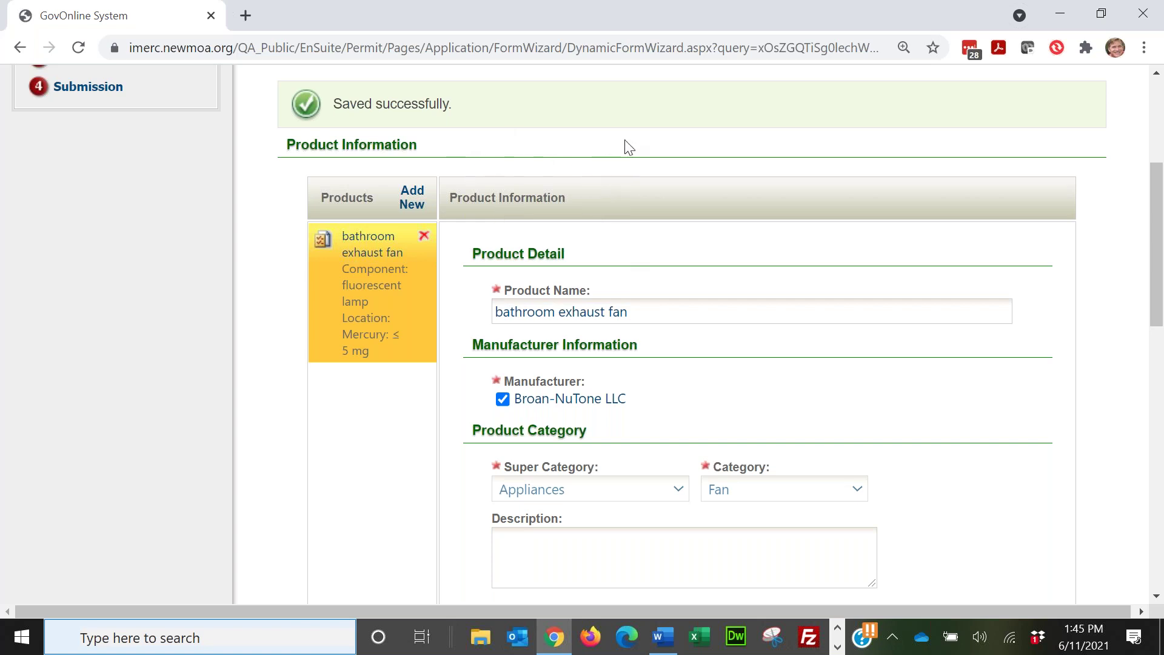
{"action": "scroll", "coordinate": [627, 147], "scroll_direction": "down", "scroll_amount": 10}
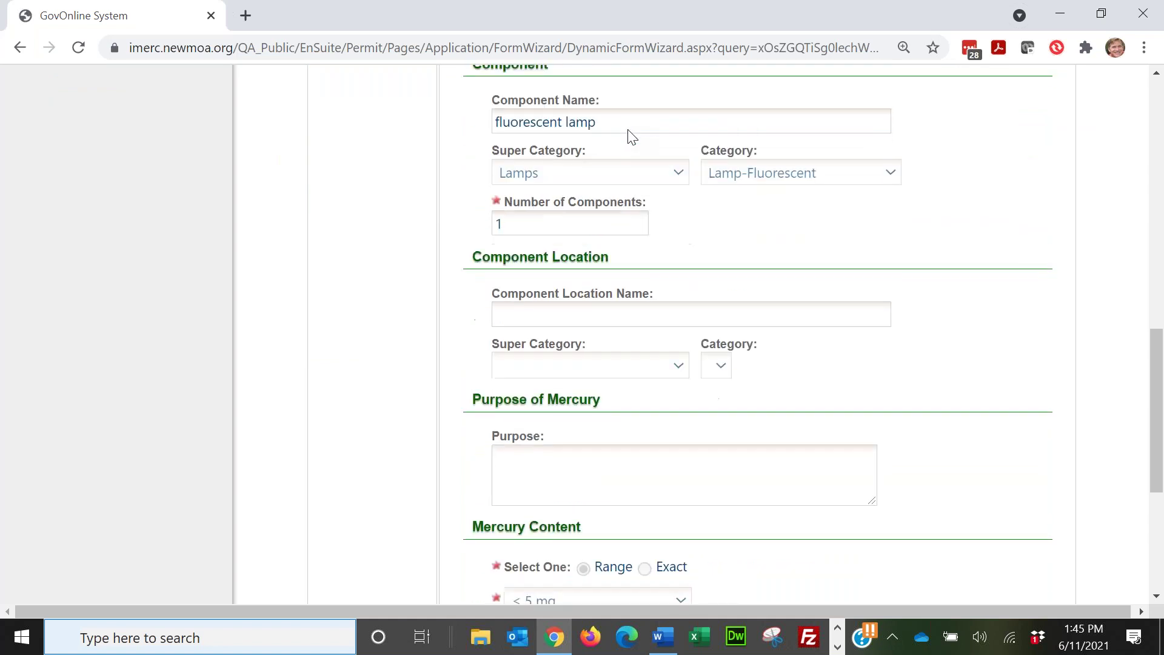
{"action": "scroll", "coordinate": [627, 127], "scroll_direction": "down", "scroll_amount": 3}
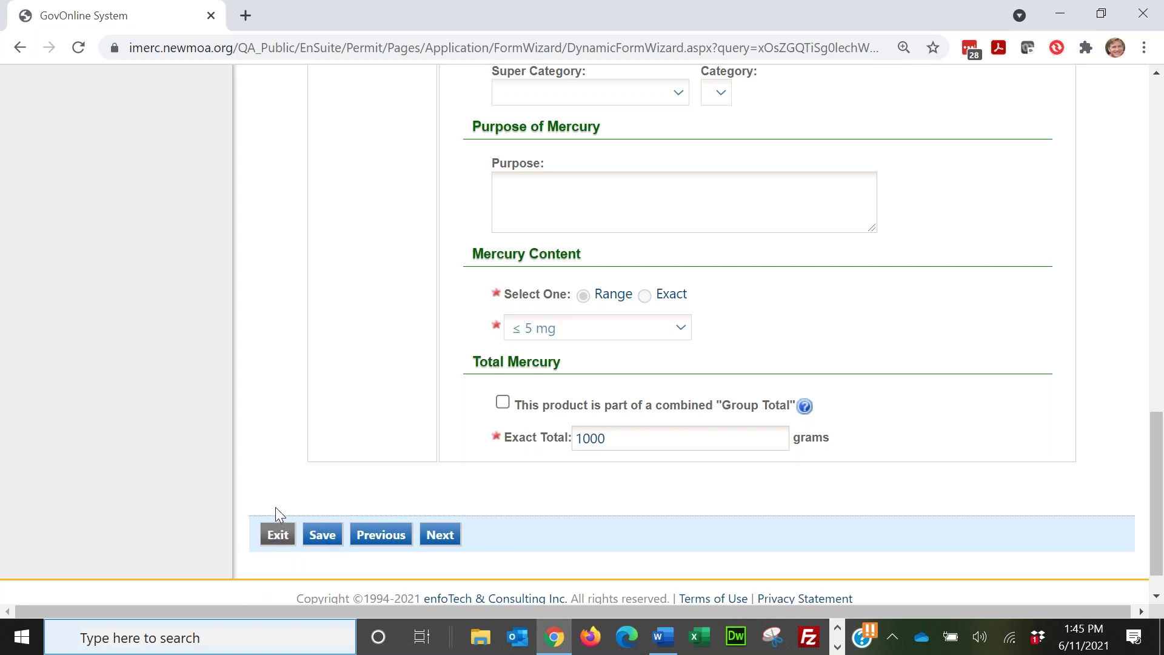
{"action": "scroll", "coordinate": [242, 346], "scroll_direction": "up", "scroll_amount": 15}
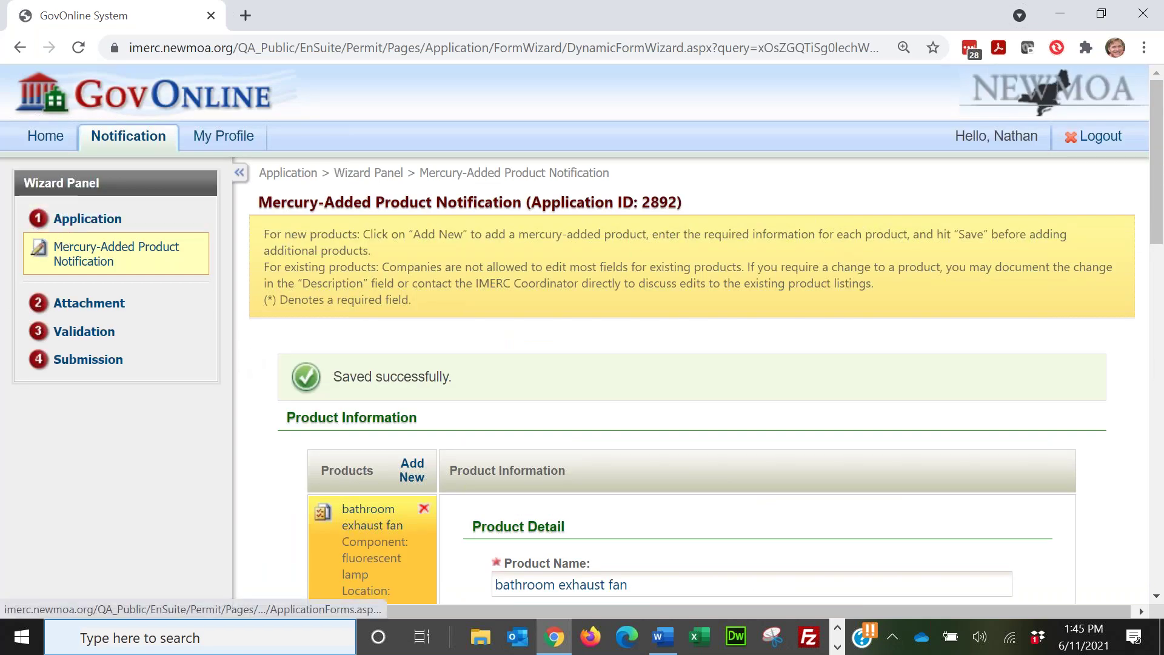
Step: Reopen pending notification 2892 from Home and step through to the product information page
{"action": "left_click", "coordinate": [46, 136]}
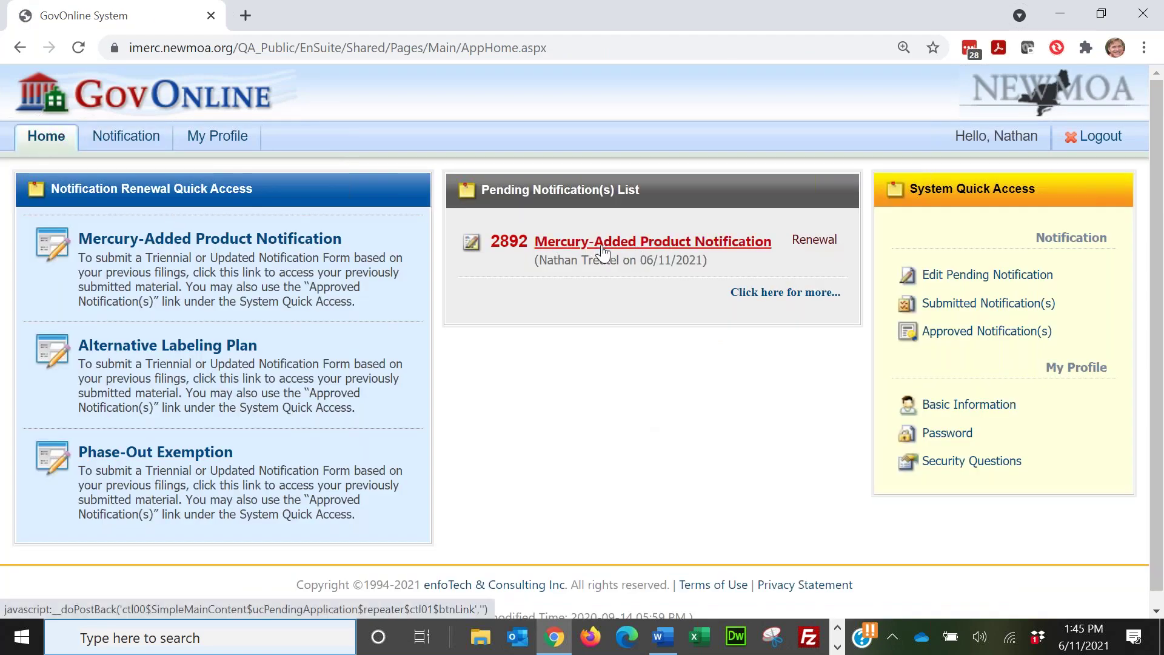
{"action": "left_click", "coordinate": [614, 244]}
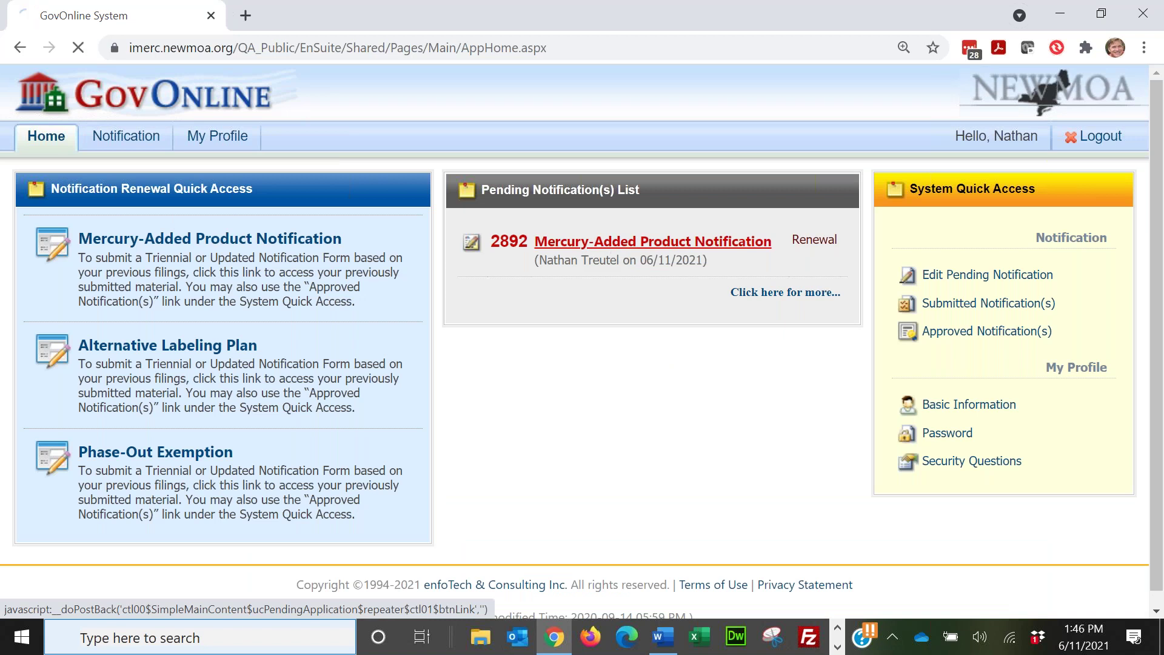
{"action": "left_click", "coordinate": [383, 431]}
{"action": "scroll", "coordinate": [384, 432], "scroll_direction": "down", "scroll_amount": 3}
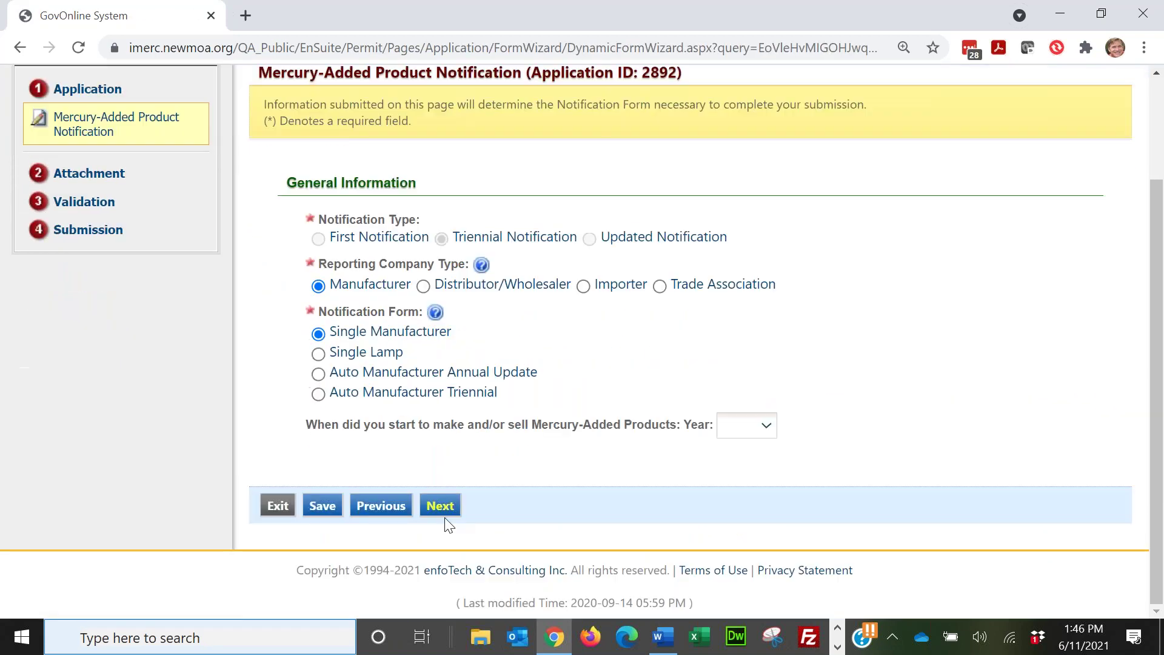
{"action": "left_click", "coordinate": [439, 507]}
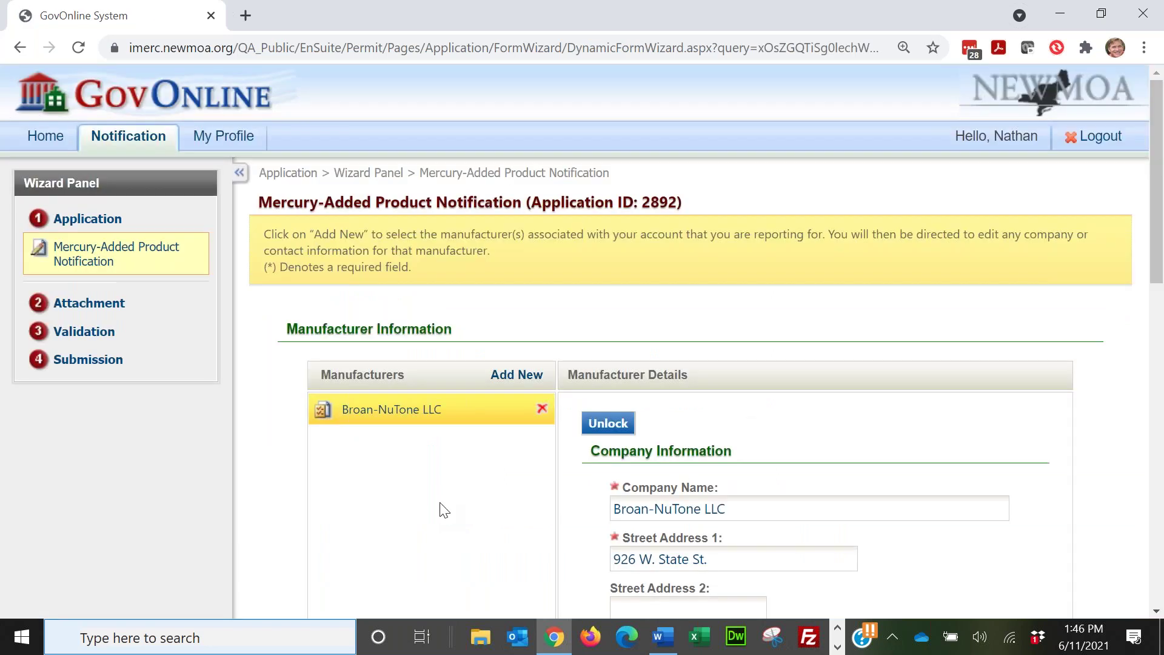
{"action": "scroll", "coordinate": [441, 503], "scroll_direction": "down", "scroll_amount": 5}
{"action": "scroll", "coordinate": [440, 499], "scroll_direction": "down", "scroll_amount": 12}
{"action": "left_click", "coordinate": [438, 506]}
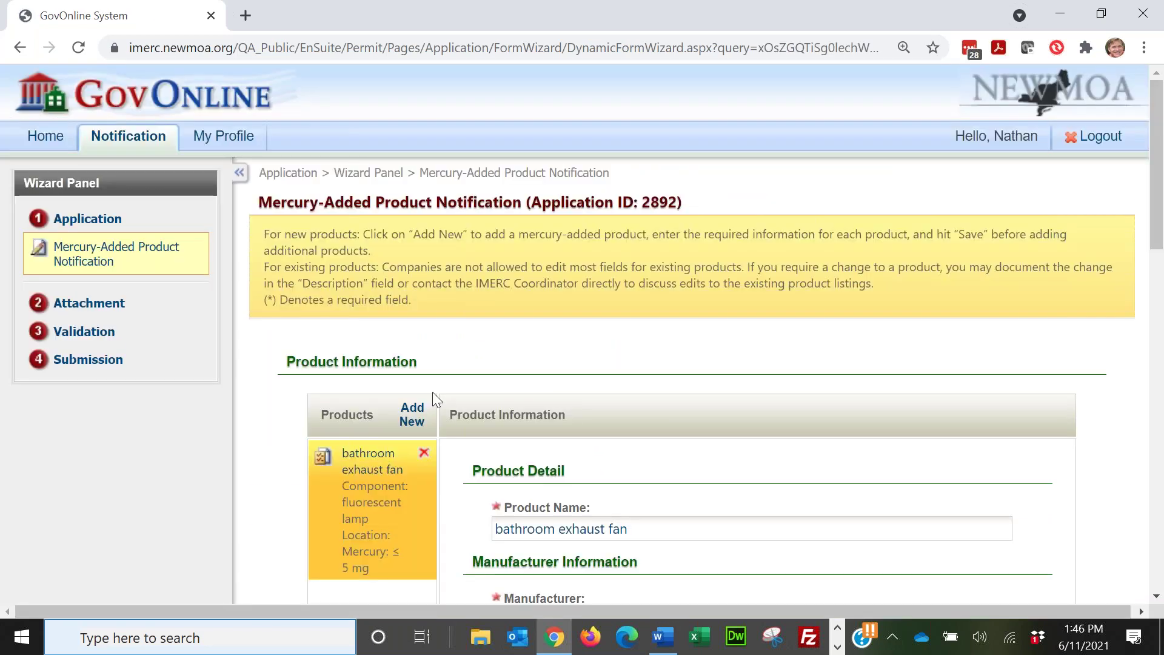
{"action": "scroll", "coordinate": [522, 388], "scroll_direction": "down", "scroll_amount": 1}
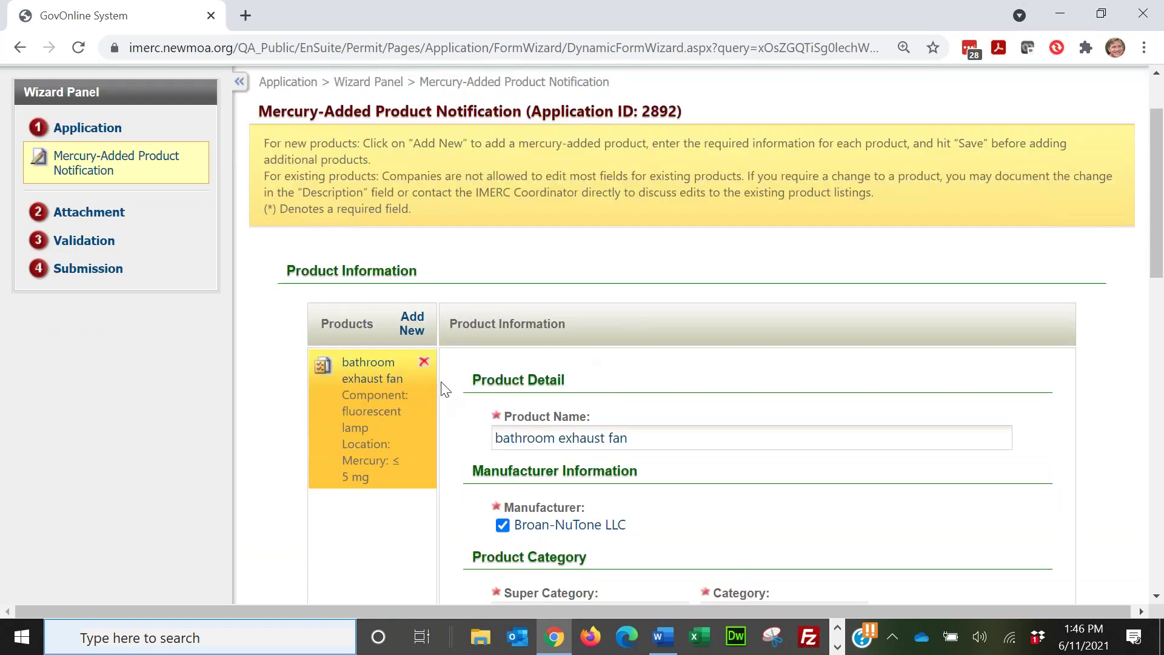
Step: Add a new product named Test Product 1 to the product list
{"action": "left_click", "coordinate": [414, 325]}
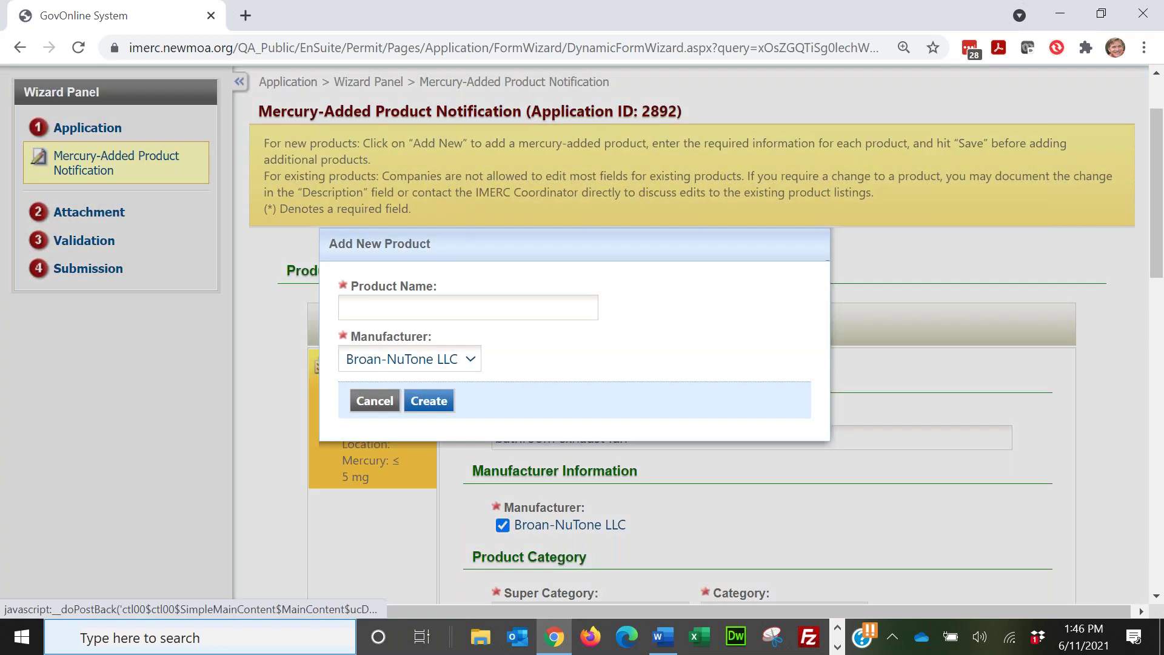
{"action": "left_click", "coordinate": [476, 311]}
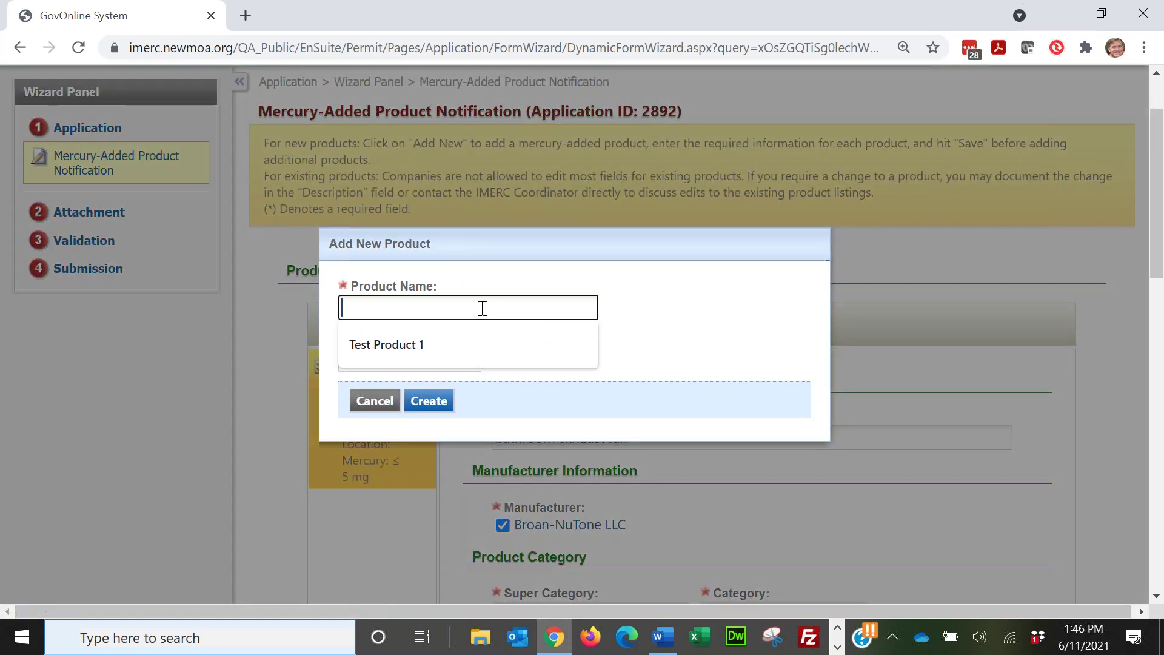
{"action": "left_click", "coordinate": [402, 343]}
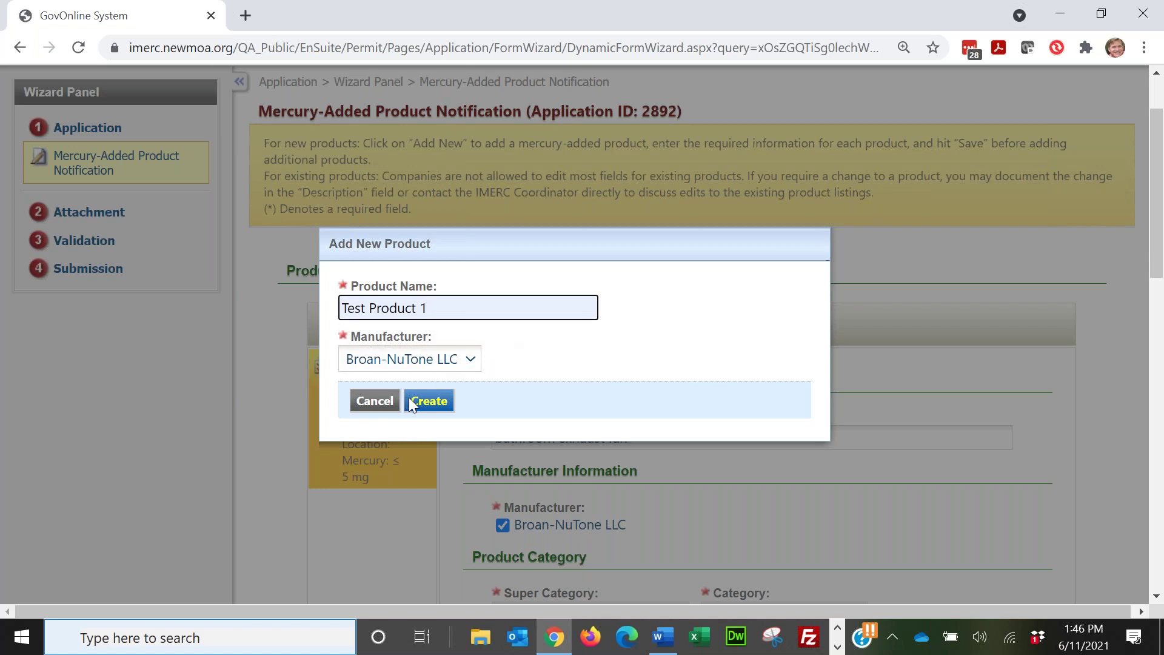
{"action": "left_click", "coordinate": [425, 401]}
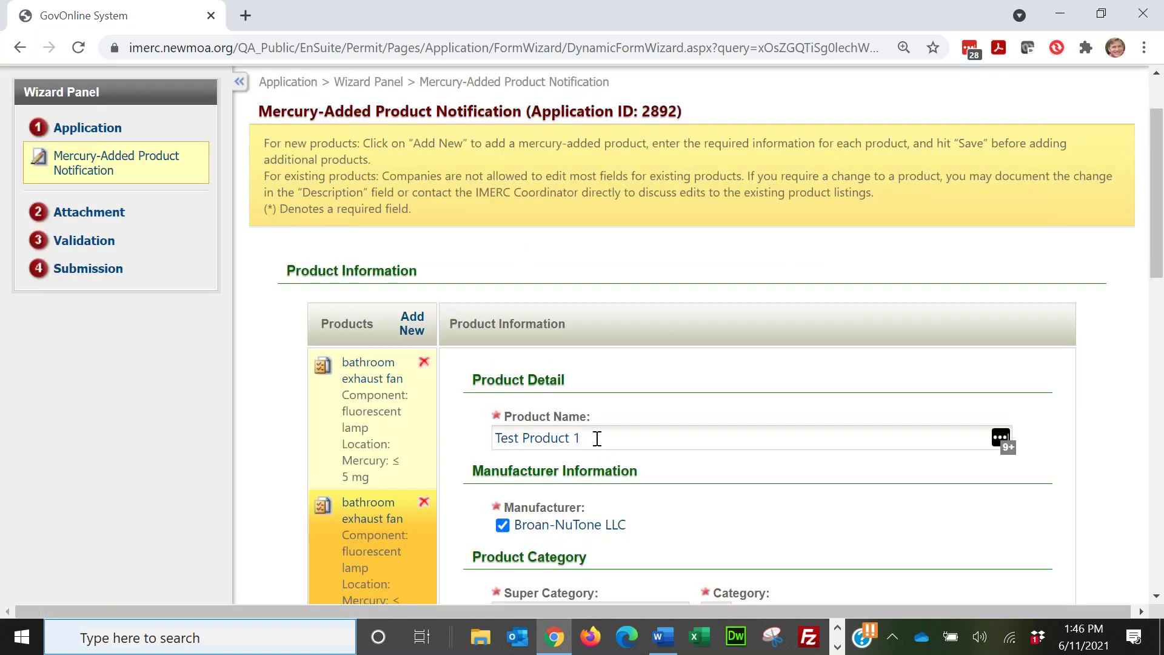
{"action": "scroll", "coordinate": [628, 411], "scroll_direction": "down", "scroll_amount": 1}
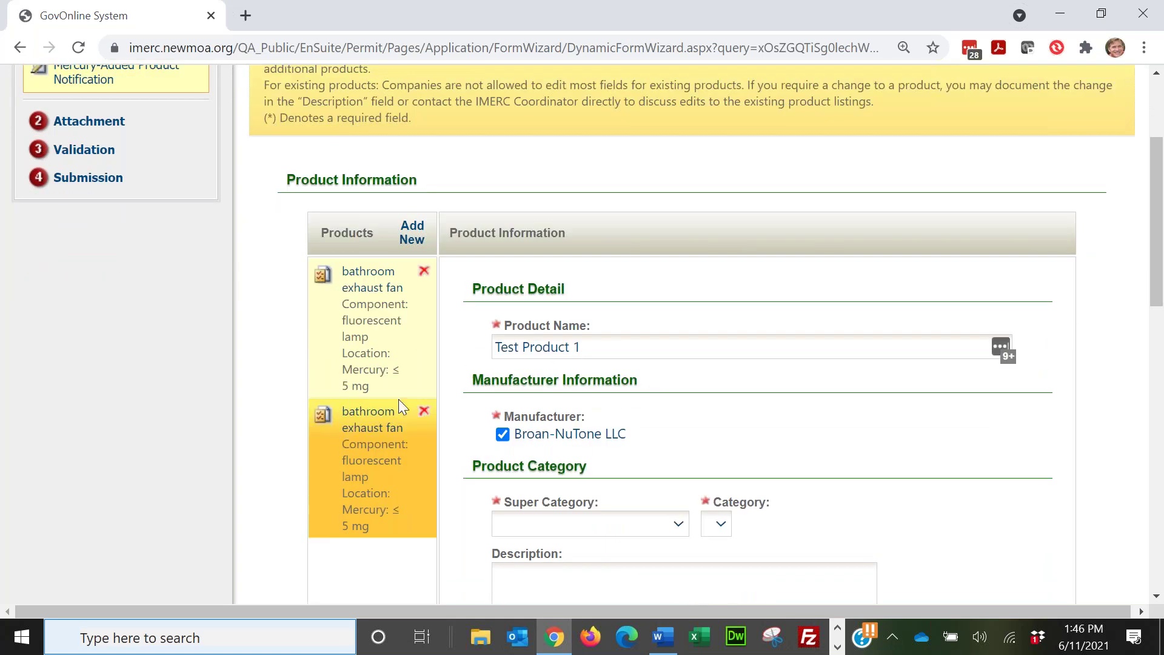
{"action": "scroll", "coordinate": [592, 308], "scroll_direction": "down", "scroll_amount": 1}
{"action": "scroll", "coordinate": [591, 308], "scroll_direction": "up", "scroll_amount": 5}
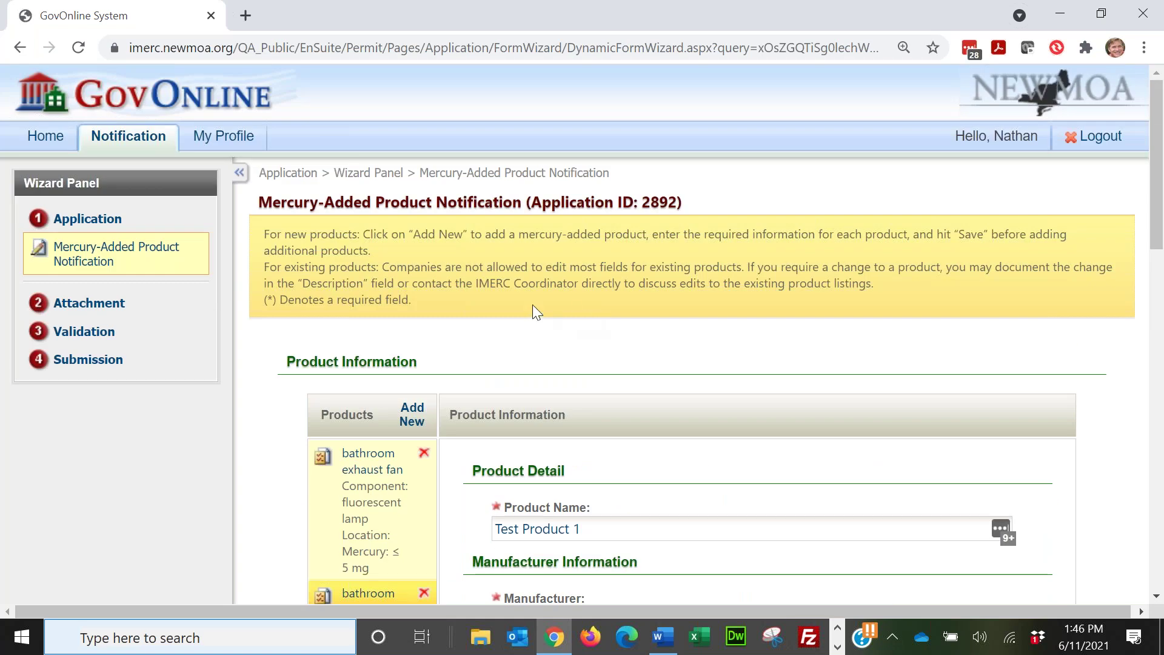
Step: Delete the second product, Test Product 1, and confirm the removal
{"action": "left_click", "coordinate": [424, 592]}
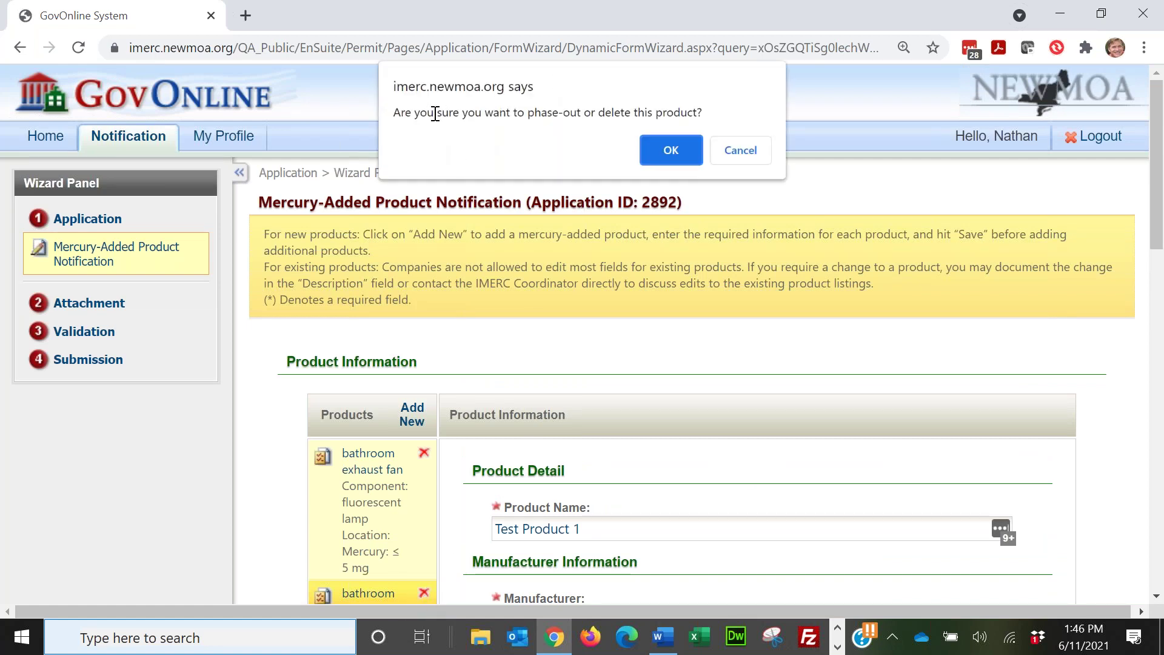
{"action": "left_click", "coordinate": [673, 149]}
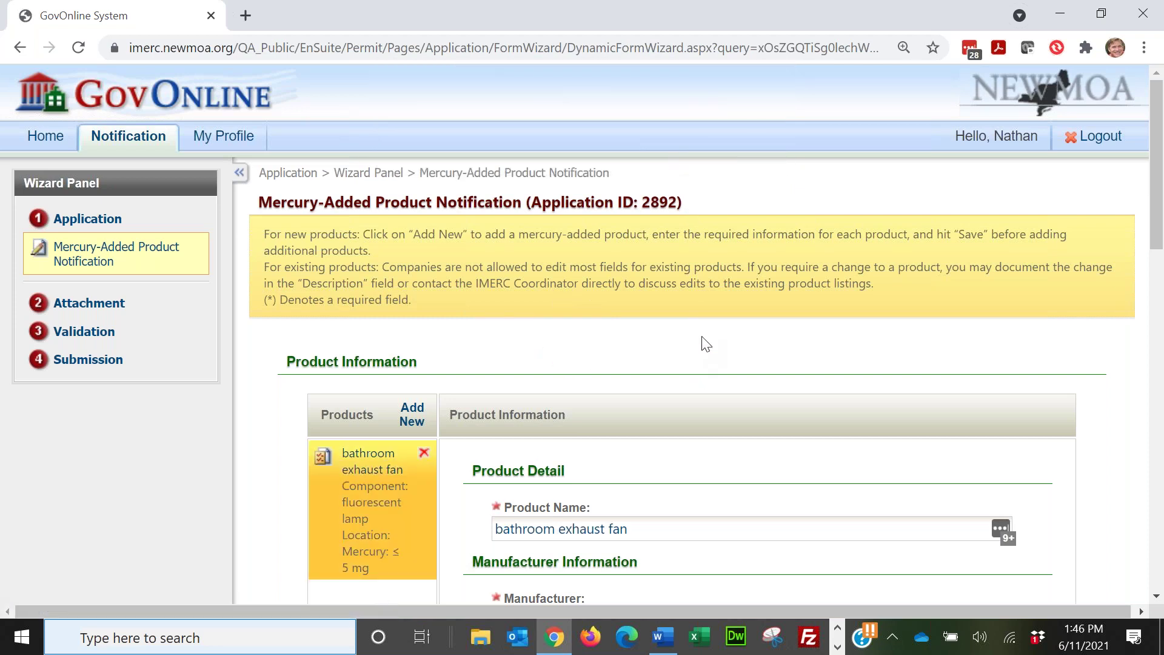
Step: Review the bathroom exhaust fan form to the bottom and continue to Federal Data Reporting
{"action": "scroll", "coordinate": [697, 322], "scroll_direction": "down", "scroll_amount": 5}
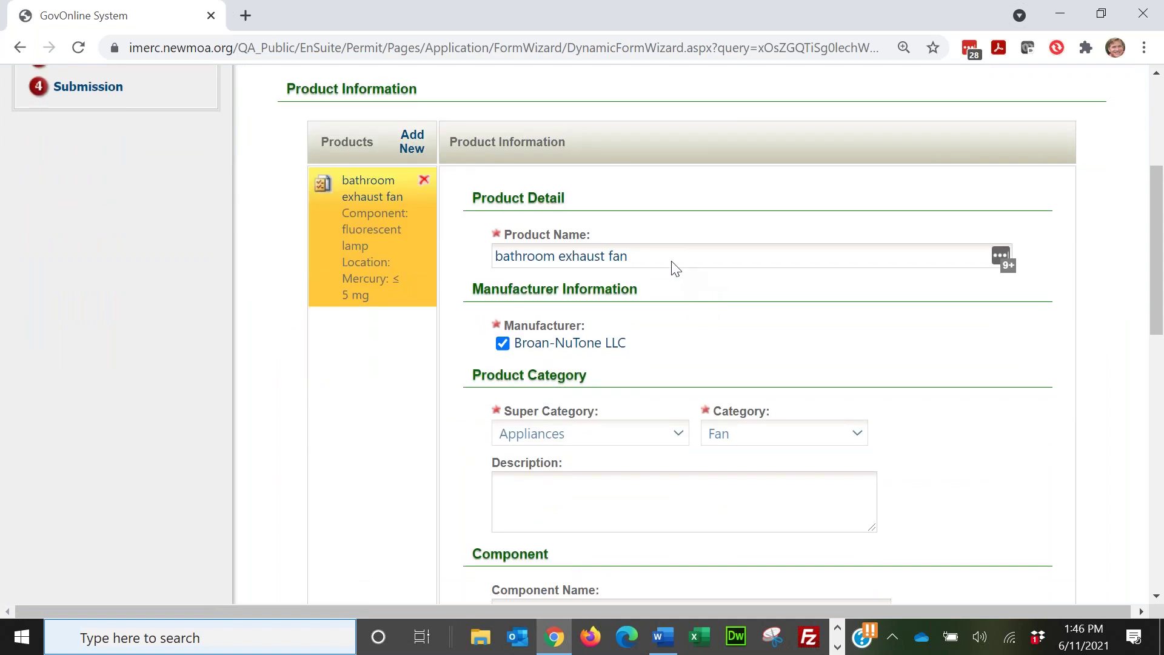
{"action": "scroll", "coordinate": [367, 382], "scroll_direction": "down", "scroll_amount": 1}
{"action": "scroll", "coordinate": [367, 379], "scroll_direction": "down", "scroll_amount": 8}
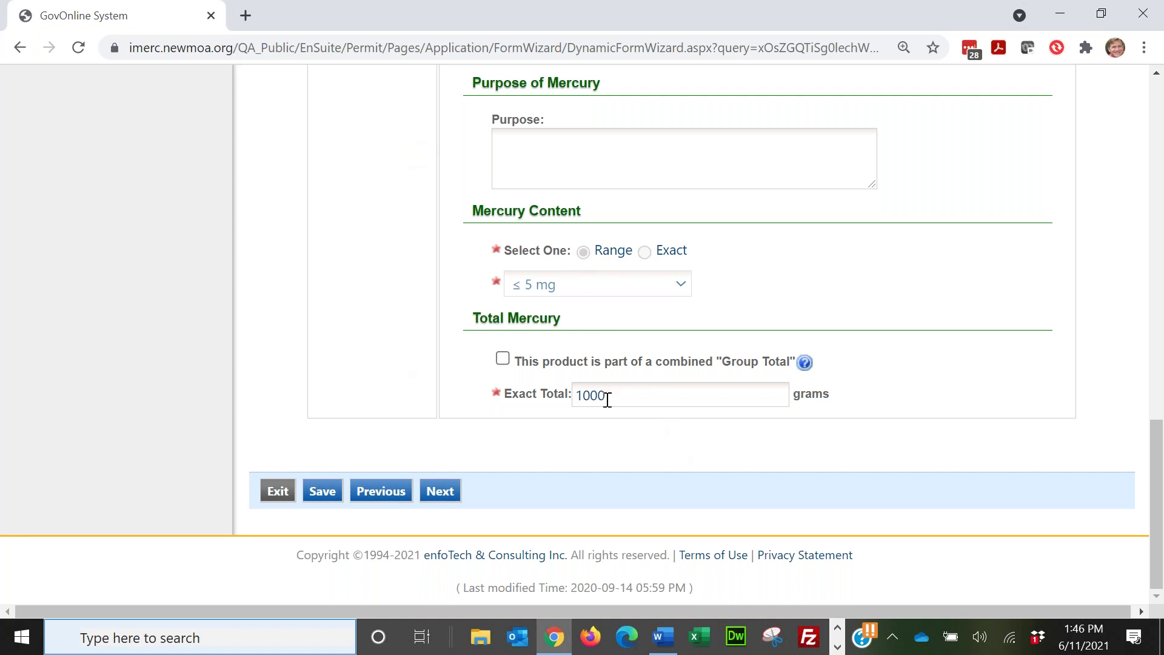
{"action": "left_click", "coordinate": [437, 493]}
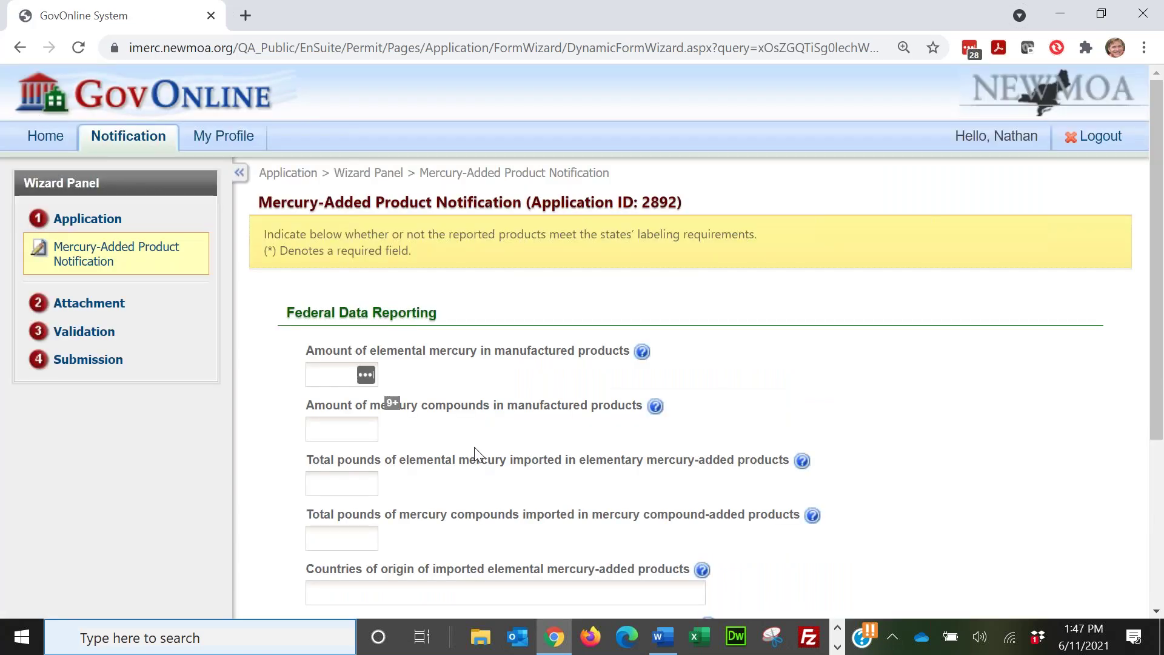
Step: Scroll down Federal Data Reporting to the Amount of mercury compounds help, showing whole pounds from 1 to 999,999
{"action": "scroll", "coordinate": [776, 339], "scroll_direction": "down", "scroll_amount": 3}
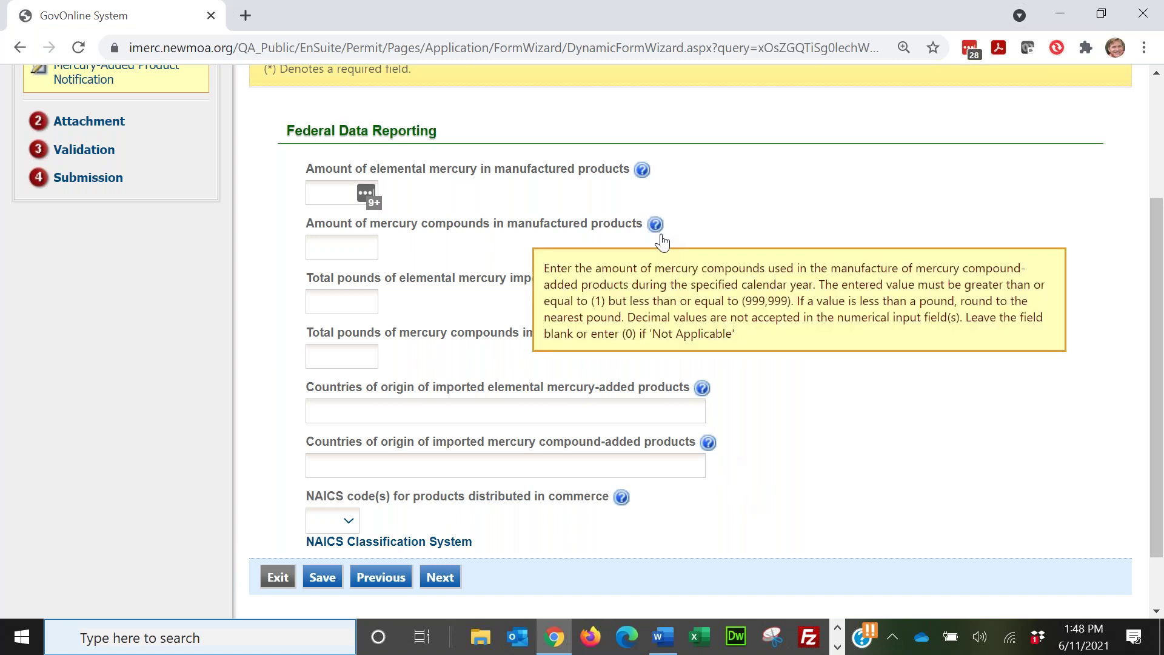
{"action": "mouse_move", "coordinate": [655, 227]}
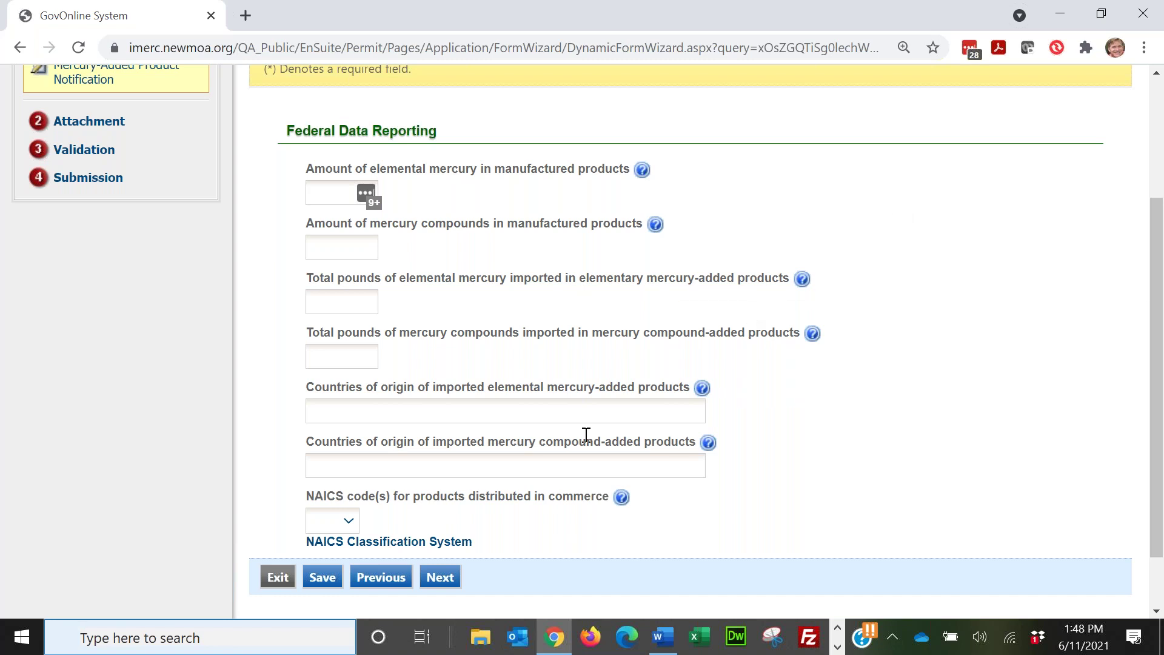
Step: Advance to Labeling Information and read through the product labeling requirements checklist
{"action": "left_click", "coordinate": [445, 577]}
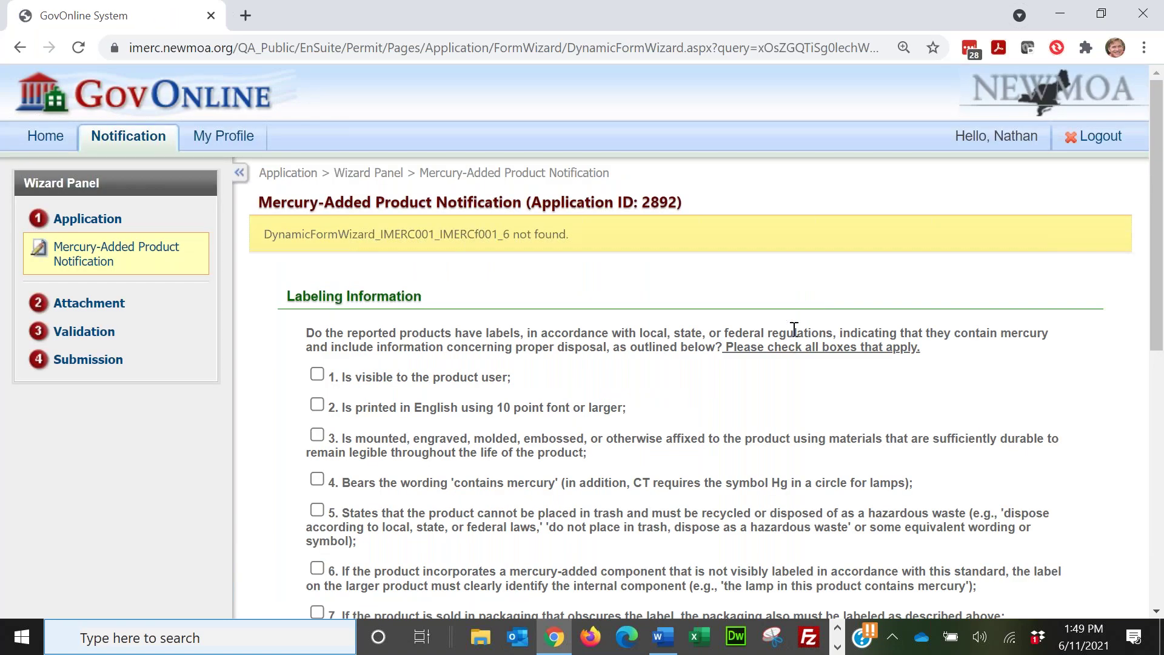
{"action": "scroll", "coordinate": [798, 317], "scroll_direction": "down", "scroll_amount": 2}
{"action": "scroll", "coordinate": [799, 307], "scroll_direction": "down", "scroll_amount": 1}
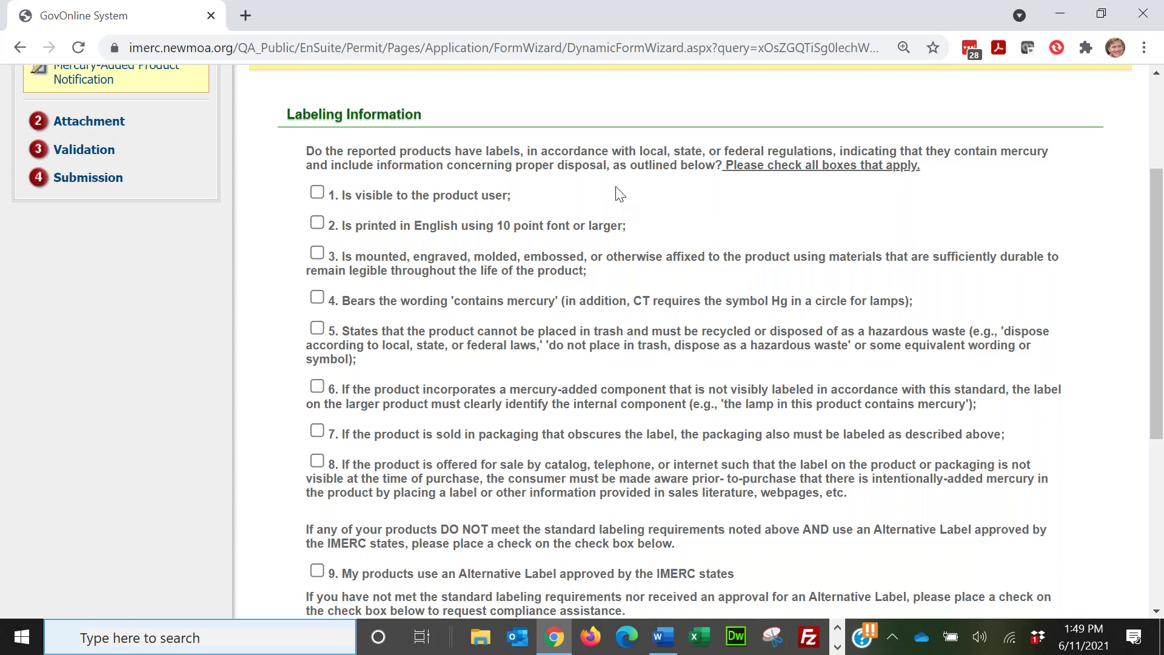
{"action": "scroll", "coordinate": [619, 194], "scroll_direction": "down", "scroll_amount": 1}
{"action": "scroll", "coordinate": [623, 188], "scroll_direction": "up", "scroll_amount": 1}
{"action": "left_click_drag", "start_coordinate": [446, 492], "coordinate": [419, 403]}
{"action": "left_click", "coordinate": [419, 402]}
{"action": "scroll", "coordinate": [528, 482], "scroll_direction": "down", "scroll_amount": 2}
{"action": "scroll", "coordinate": [532, 435], "scroll_direction": "down", "scroll_amount": 1}
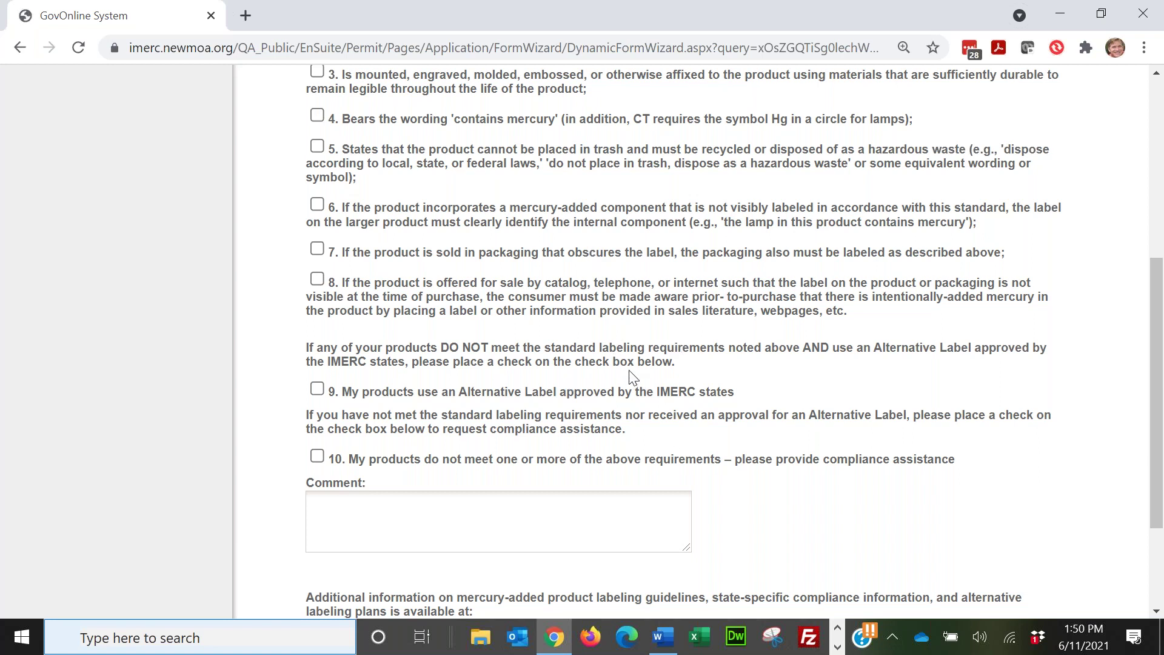
{"action": "scroll", "coordinate": [633, 355], "scroll_direction": "down", "scroll_amount": 1}
{"action": "scroll", "coordinate": [634, 355], "scroll_direction": "down", "scroll_amount": 1}
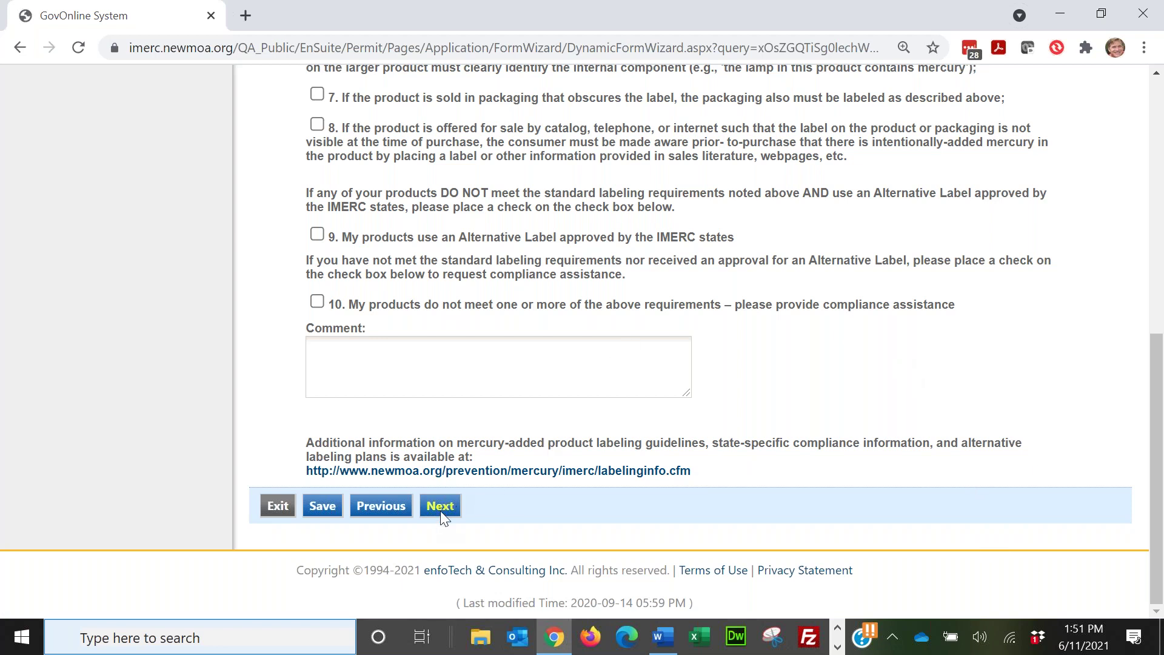
{"action": "scroll", "coordinate": [478, 296], "scroll_direction": "up", "scroll_amount": 3}
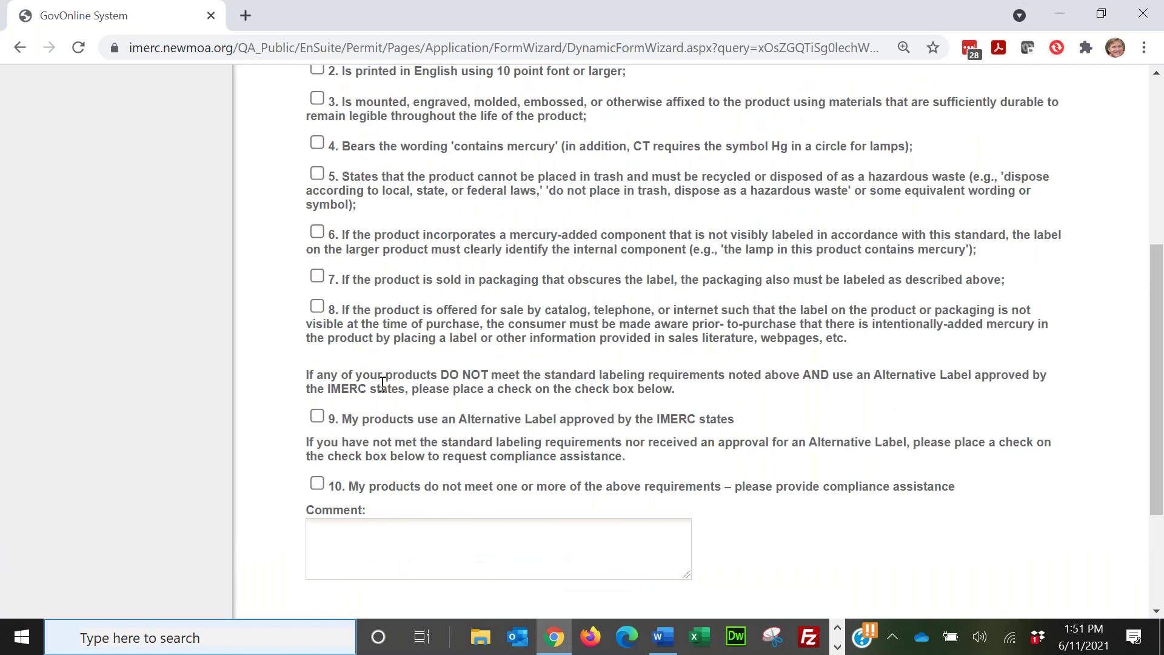
Step: Declare an approved Alternative Label expiring 08/28/2021 and continue to the Attachment step
{"action": "left_click", "coordinate": [317, 418]}
{"action": "left_click", "coordinate": [494, 447]}
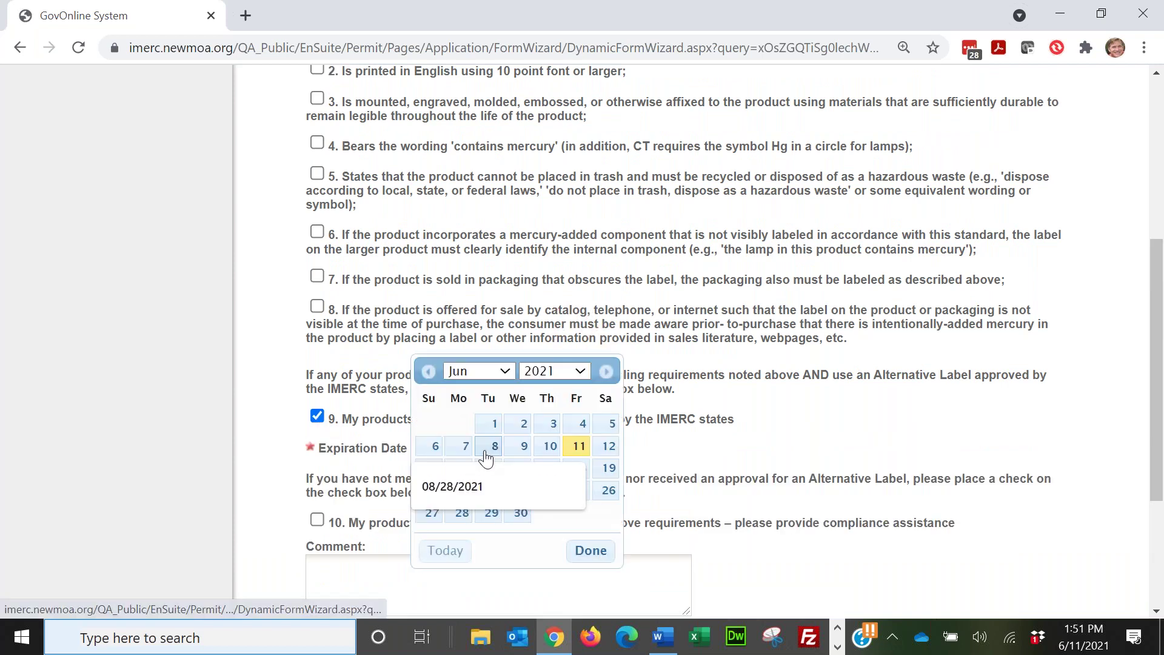
{"action": "left_click", "coordinate": [459, 486]}
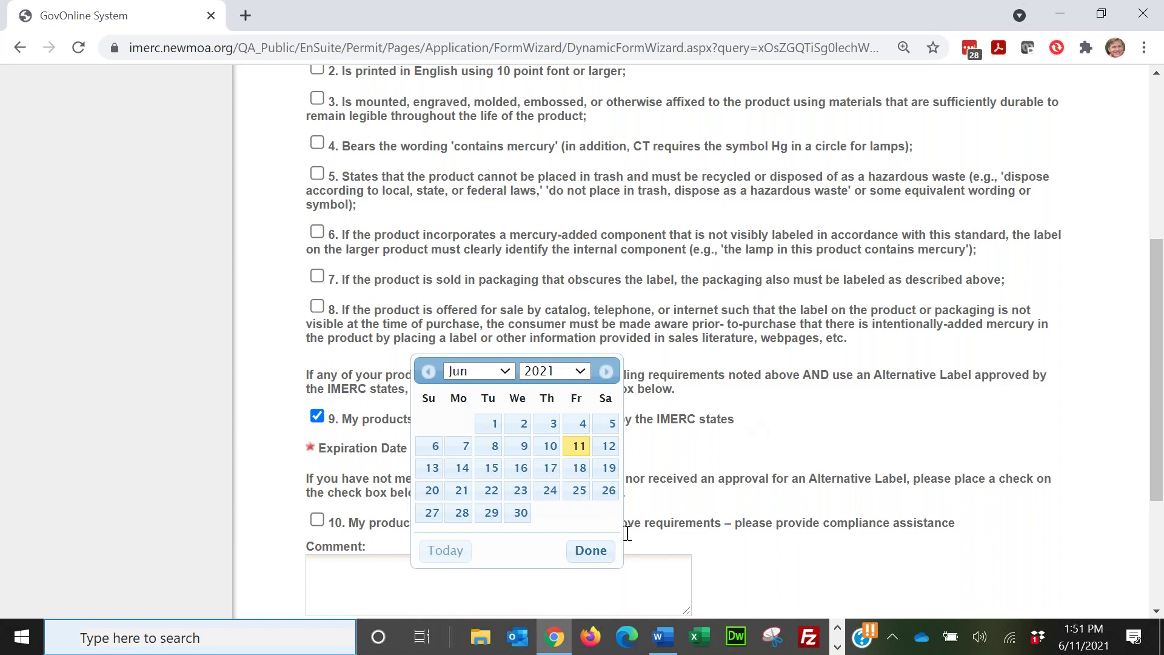
{"action": "left_click", "coordinate": [591, 551]}
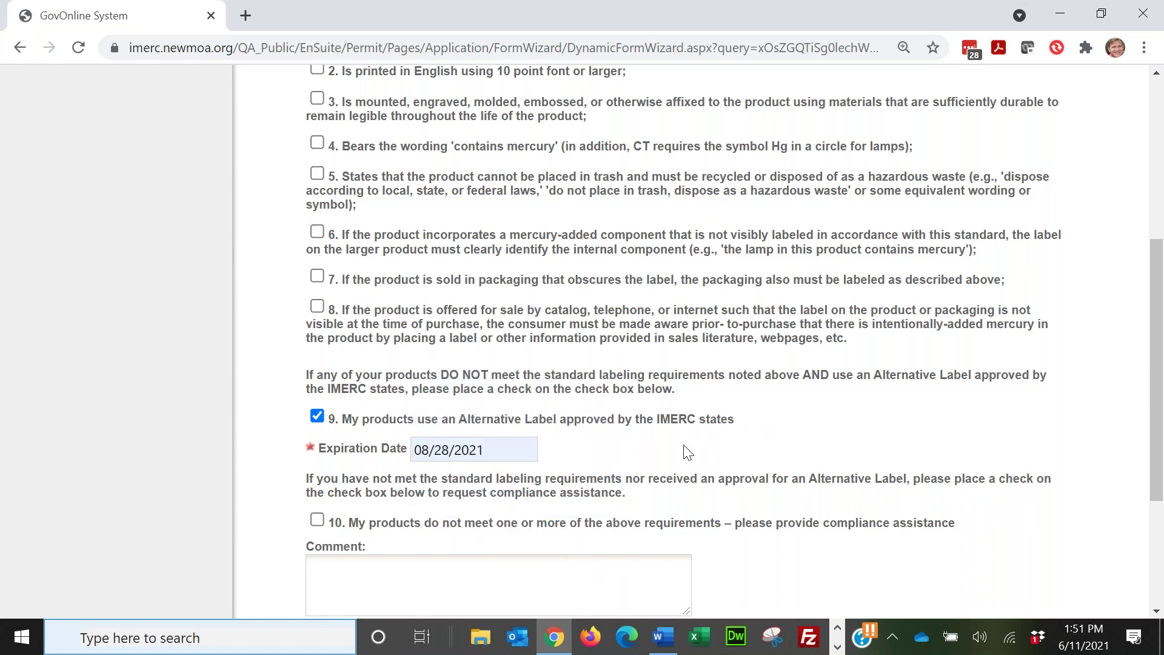
{"action": "scroll", "coordinate": [683, 448], "scroll_direction": "down", "scroll_amount": 3}
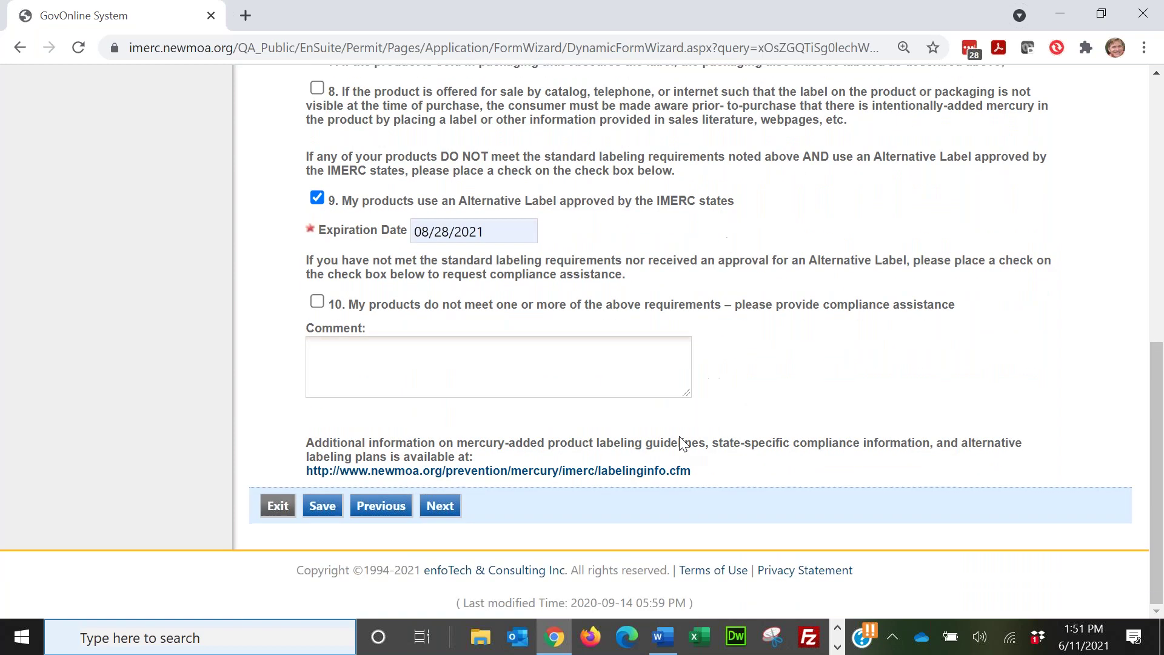
{"action": "left_click", "coordinate": [441, 506]}
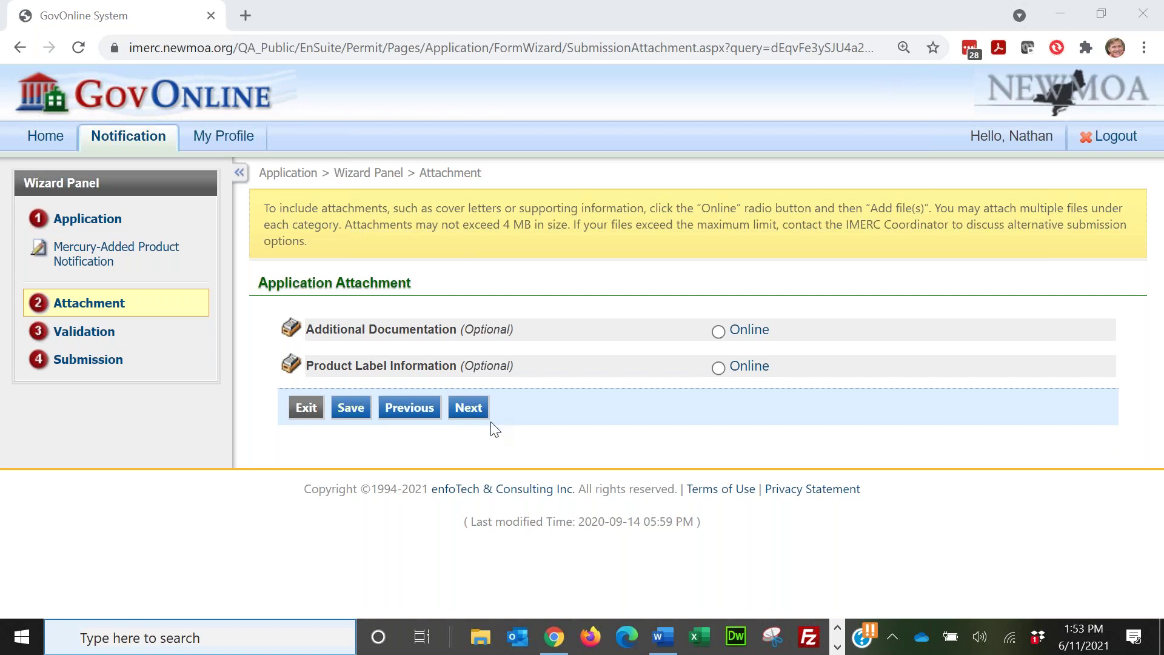
Step: Skip the Additional Documentation and Product Label attachments and go on to Validation
{"action": "left_click", "coordinate": [474, 415]}
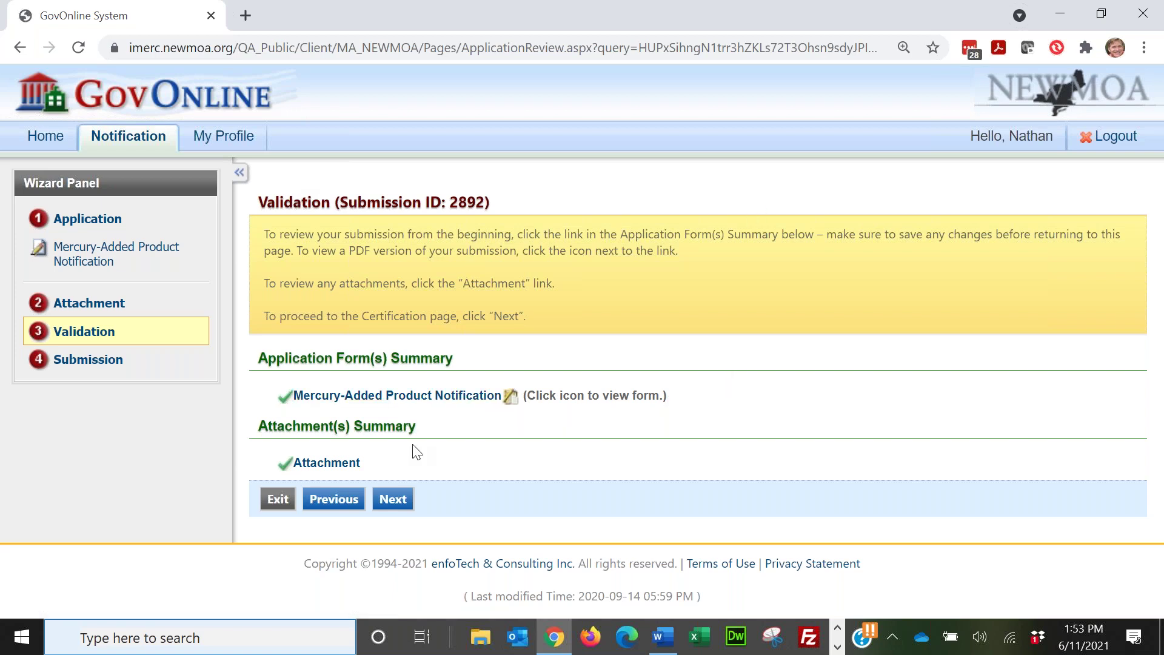
{"action": "left_click", "coordinate": [394, 500]}
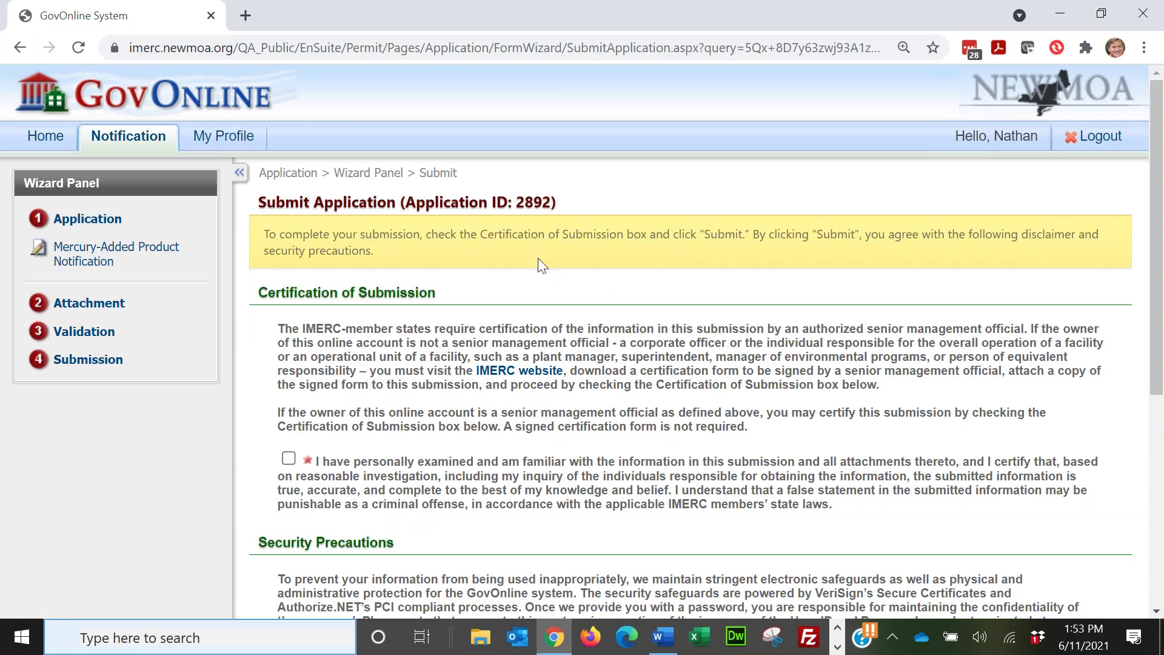
{"action": "scroll", "coordinate": [650, 311], "scroll_direction": "down", "scroll_amount": 3}
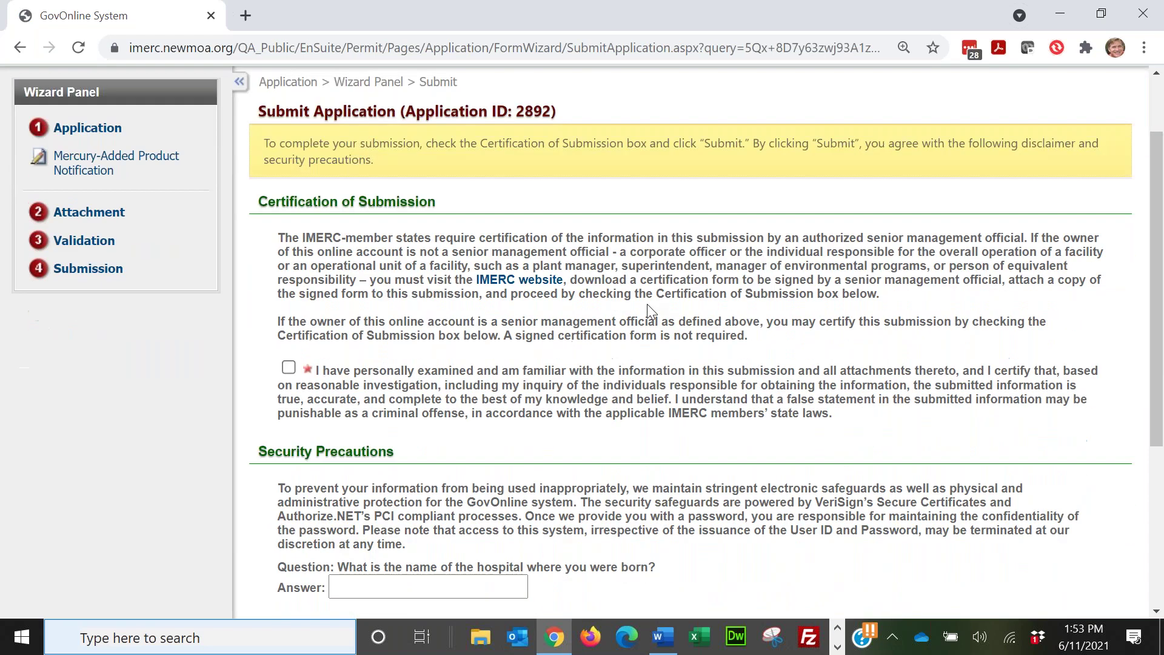
{"action": "scroll", "coordinate": [638, 307], "scroll_direction": "up", "scroll_amount": 3}
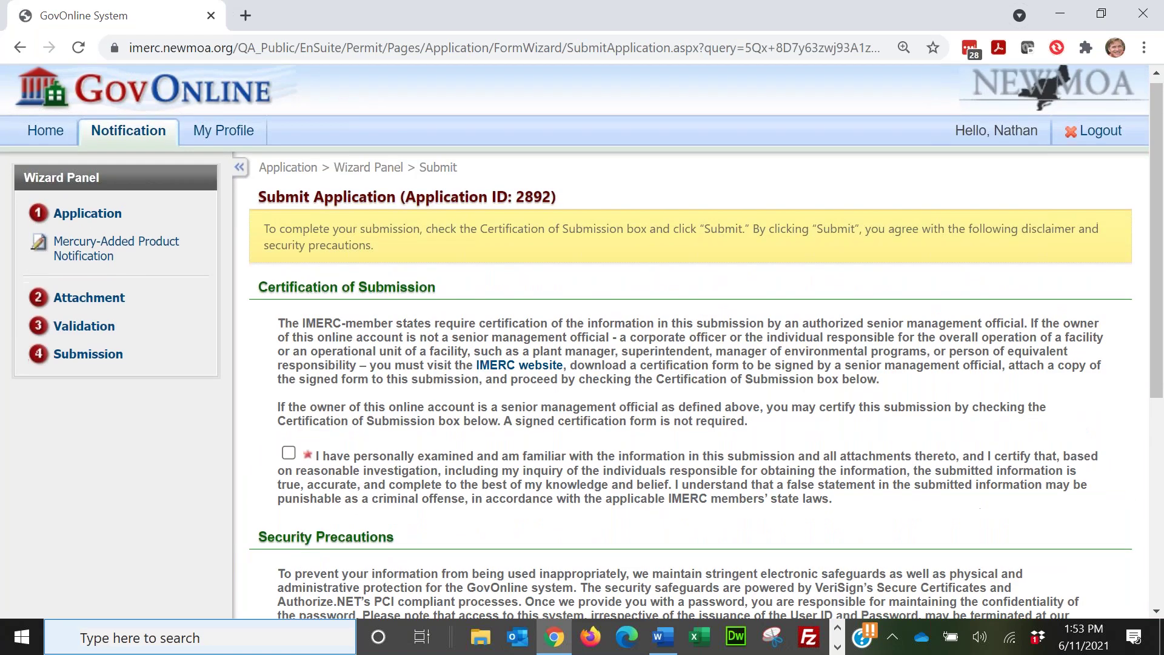
{"action": "scroll", "coordinate": [494, 413], "scroll_direction": "down", "scroll_amount": 10}
{"action": "left_click", "coordinate": [347, 509]}
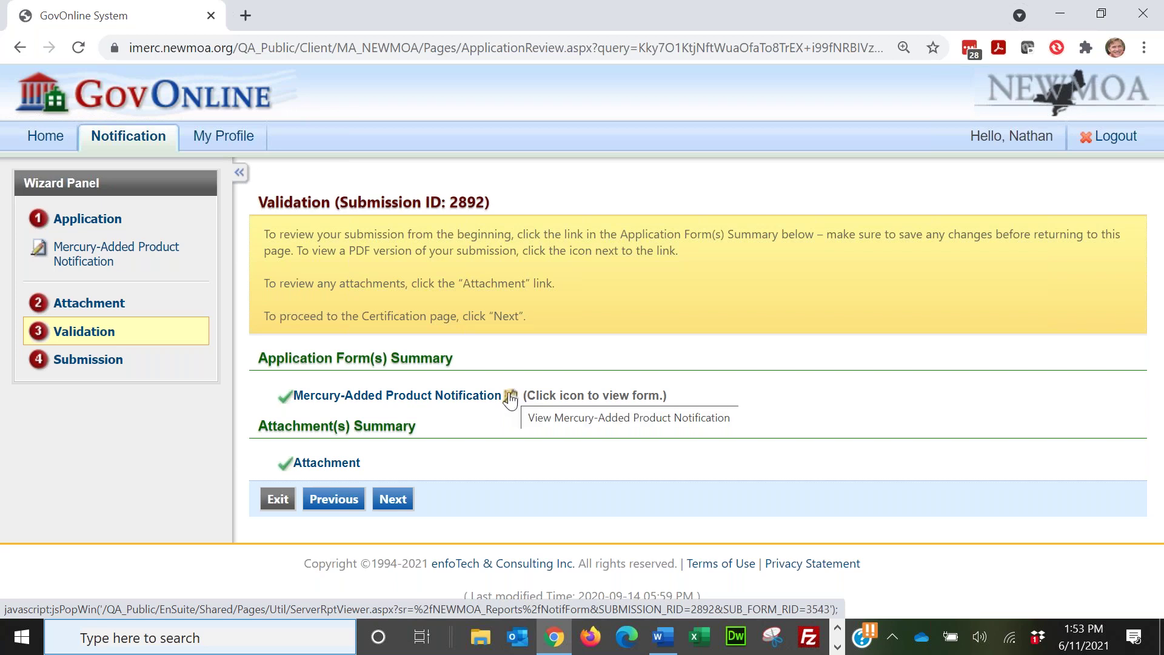
{"action": "left_click", "coordinate": [510, 398]}
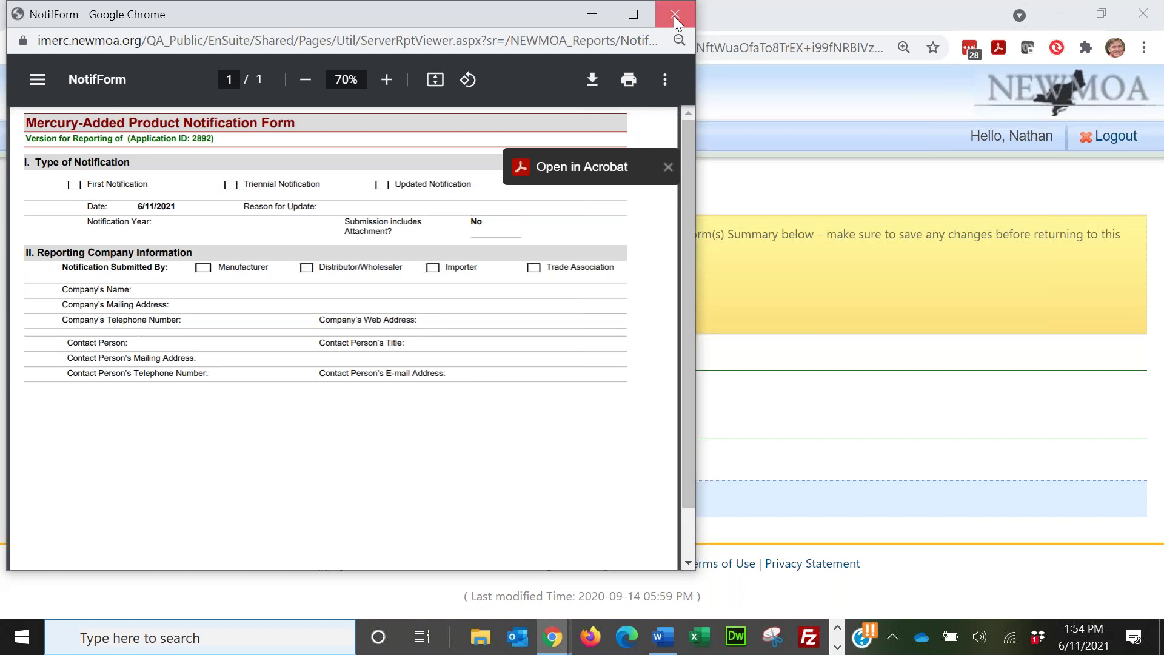
{"action": "left_click", "coordinate": [674, 15]}
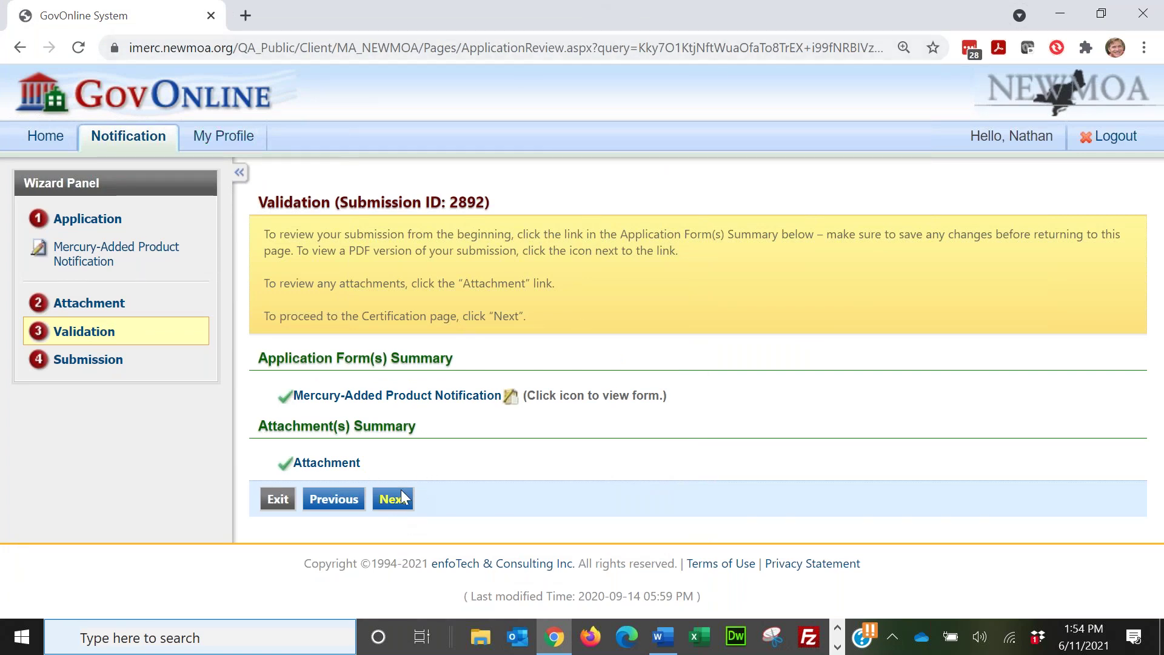
{"action": "left_click", "coordinate": [510, 396]}
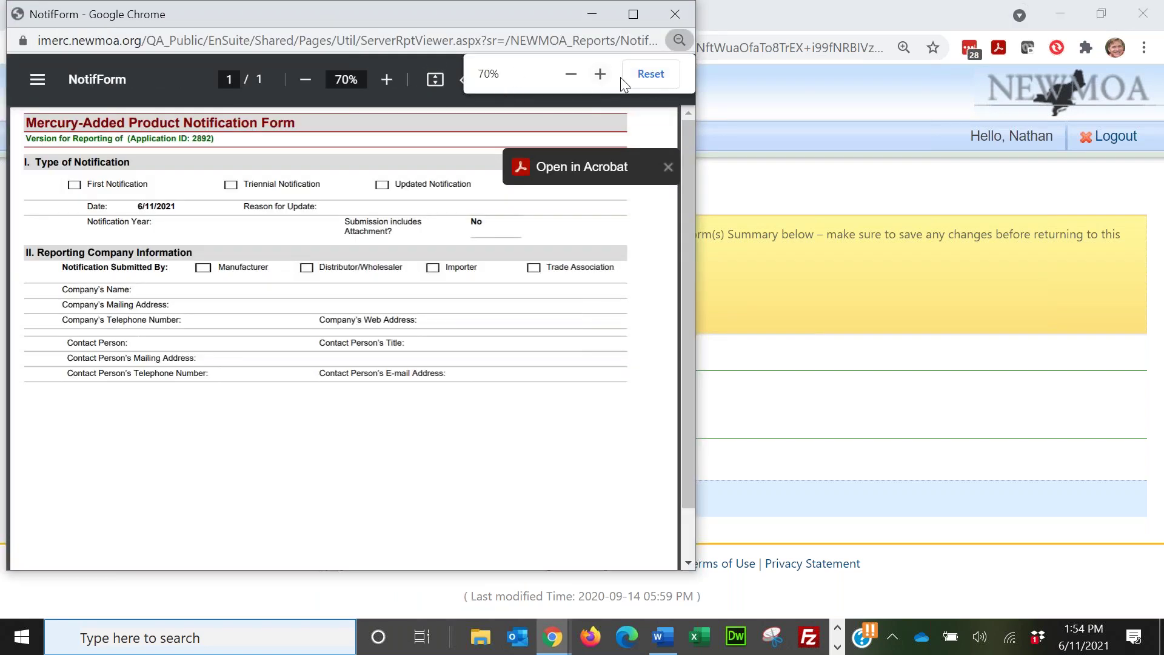
{"action": "left_click", "coordinate": [632, 21]}
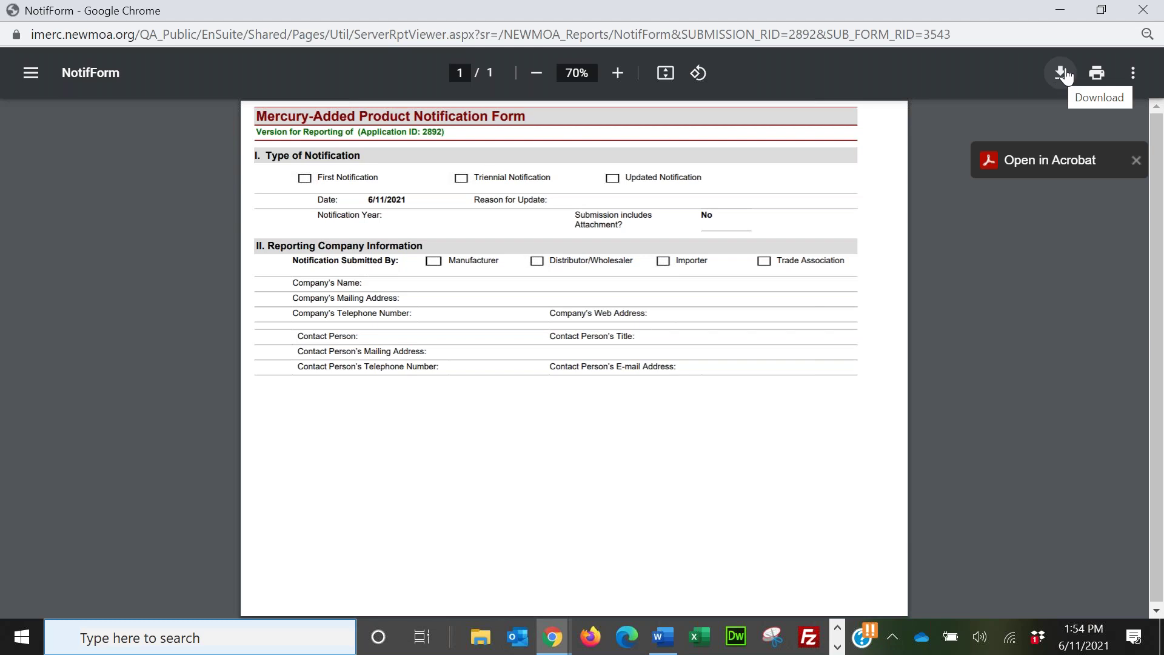
{"action": "left_click", "coordinate": [1065, 81]}
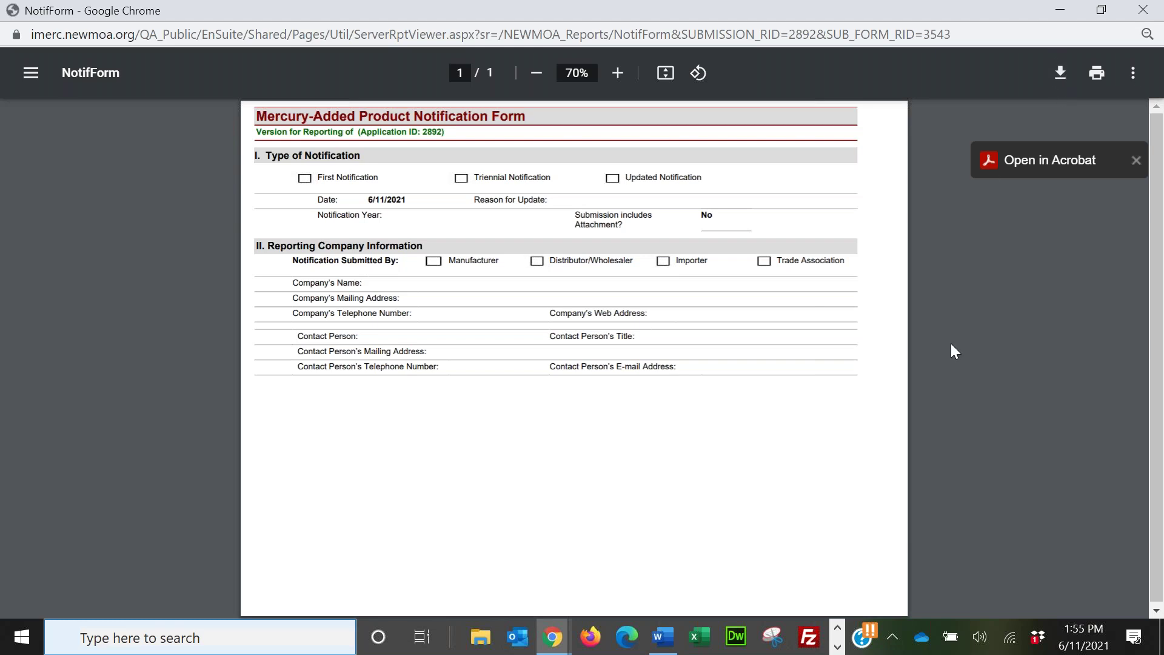
{"action": "right_click", "coordinate": [992, 281]}
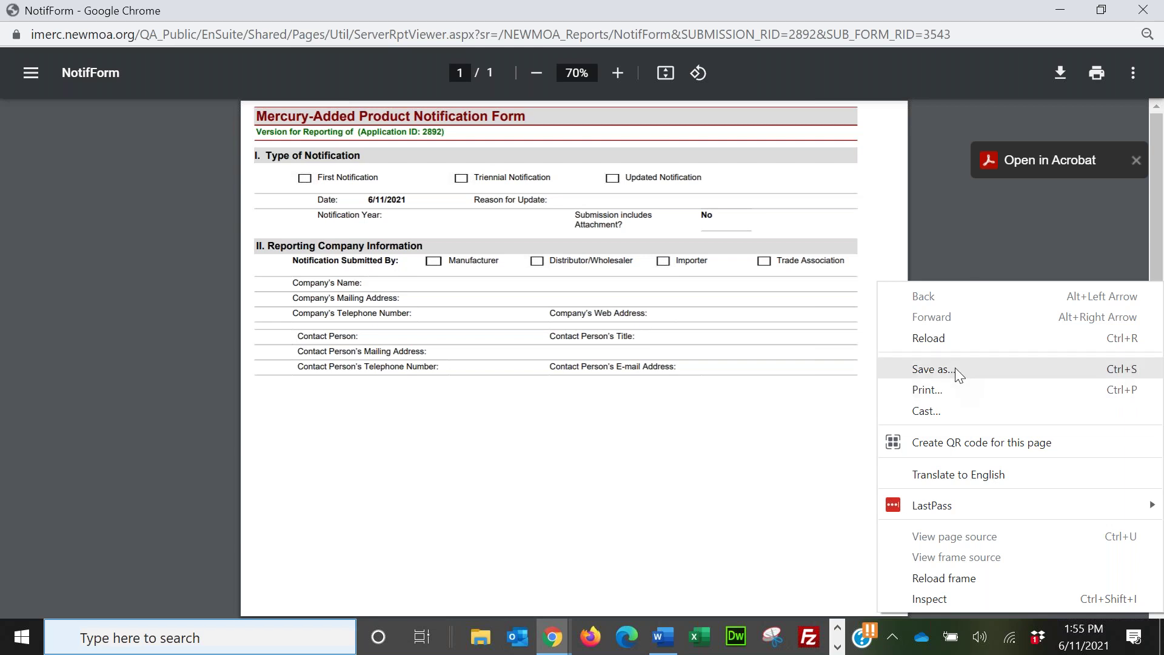
{"action": "left_click", "coordinate": [966, 244]}
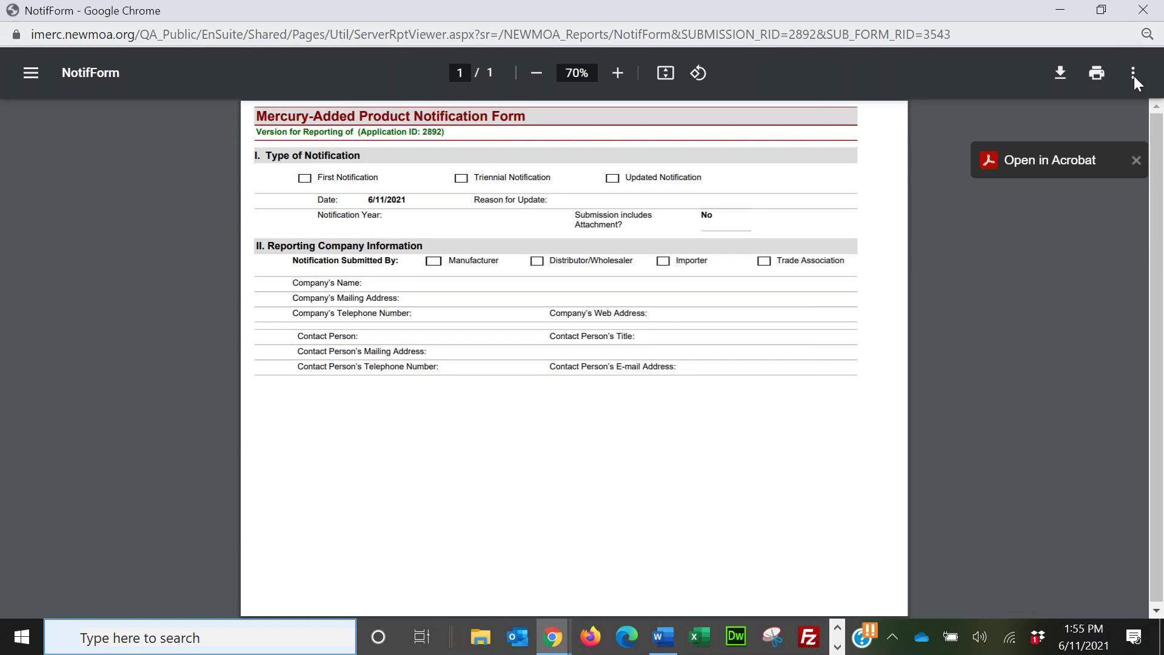
{"action": "left_click", "coordinate": [1142, 12]}
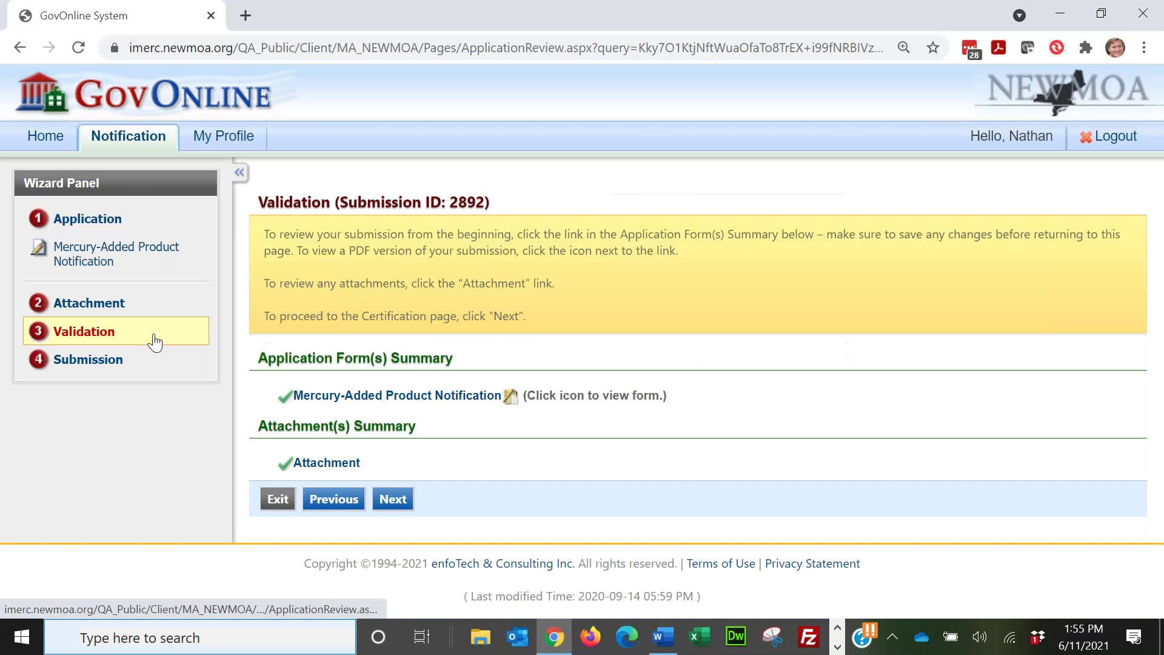
Step: Continue to the Submit Application step and look over its certification section
{"action": "left_click", "coordinate": [402, 499]}
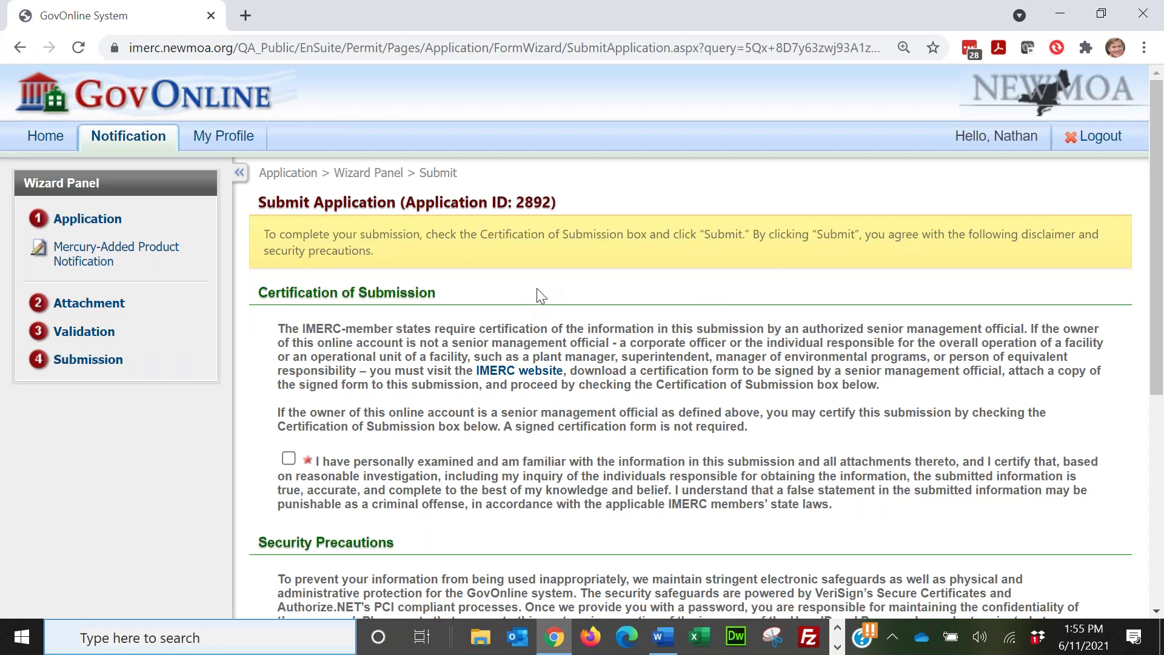
{"action": "scroll", "coordinate": [542, 296], "scroll_direction": "down", "scroll_amount": 1}
{"action": "scroll", "coordinate": [541, 280], "scroll_direction": "down", "scroll_amount": 1}
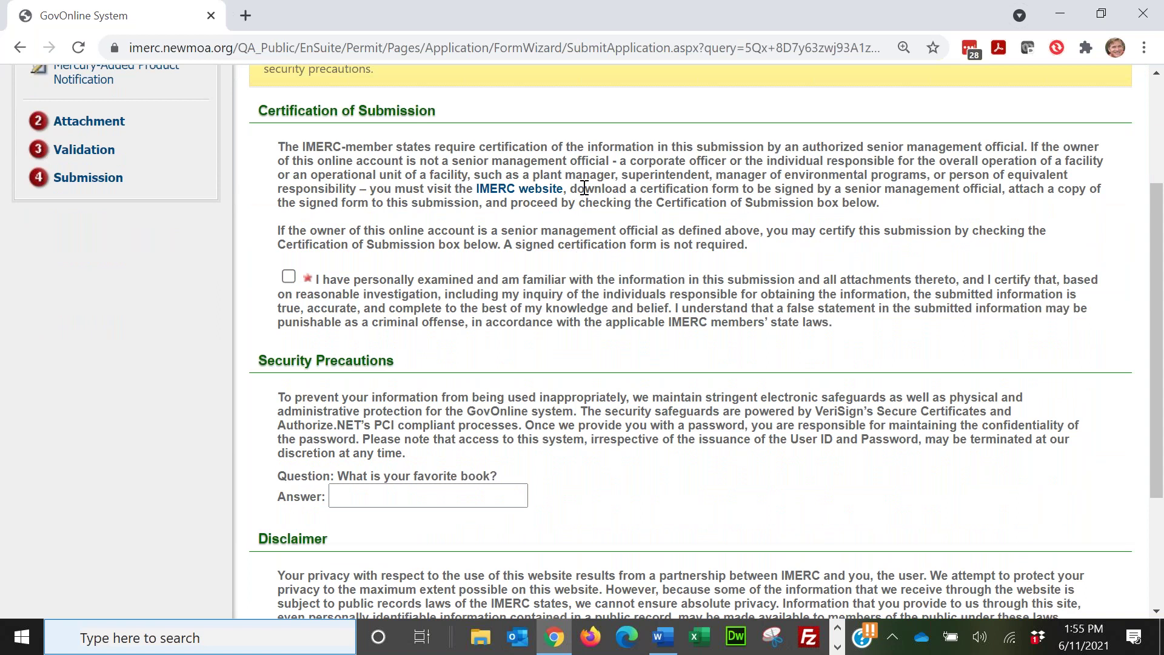
{"action": "scroll", "coordinate": [578, 167], "scroll_direction": "down", "scroll_amount": 1}
{"action": "scroll", "coordinate": [574, 164], "scroll_direction": "down", "scroll_amount": 1}
{"action": "scroll", "coordinate": [546, 182], "scroll_direction": "up", "scroll_amount": 1}
Step: Check Certification of Submission, fill the security answer from autofill, and submit
{"action": "left_click", "coordinate": [289, 276]}
{"action": "scroll", "coordinate": [600, 376], "scroll_direction": "down", "scroll_amount": 1}
{"action": "left_click", "coordinate": [442, 400]}
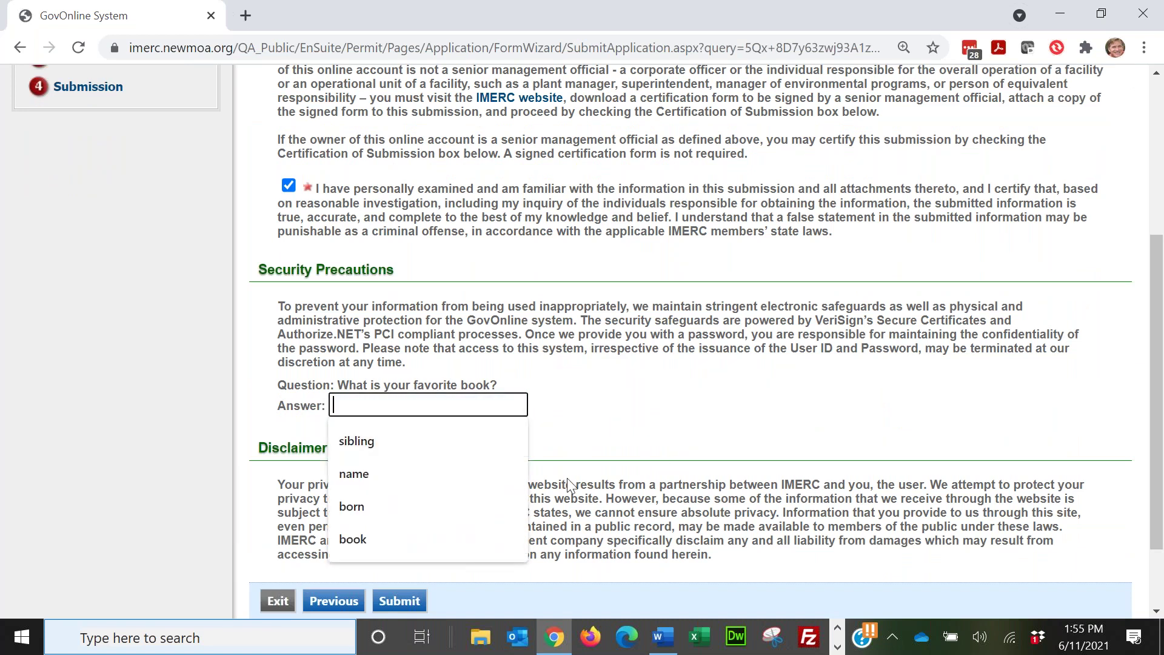
{"action": "left_click", "coordinate": [437, 541]}
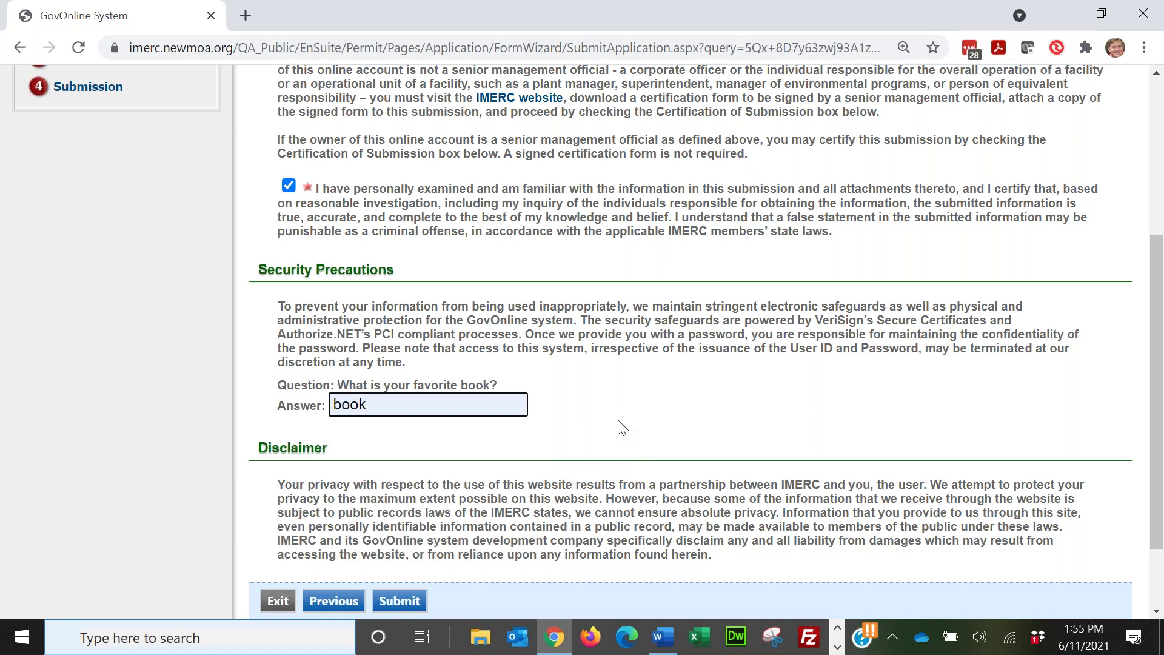
{"action": "scroll", "coordinate": [622, 427], "scroll_direction": "down", "scroll_amount": 2}
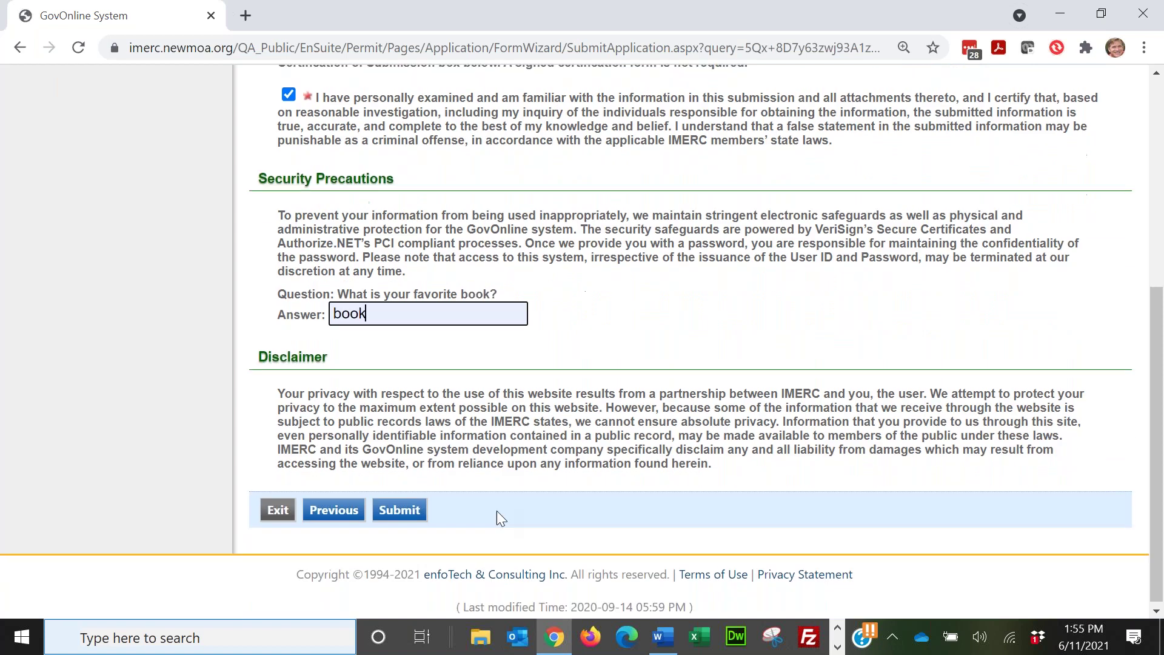
{"action": "left_click", "coordinate": [406, 508]}
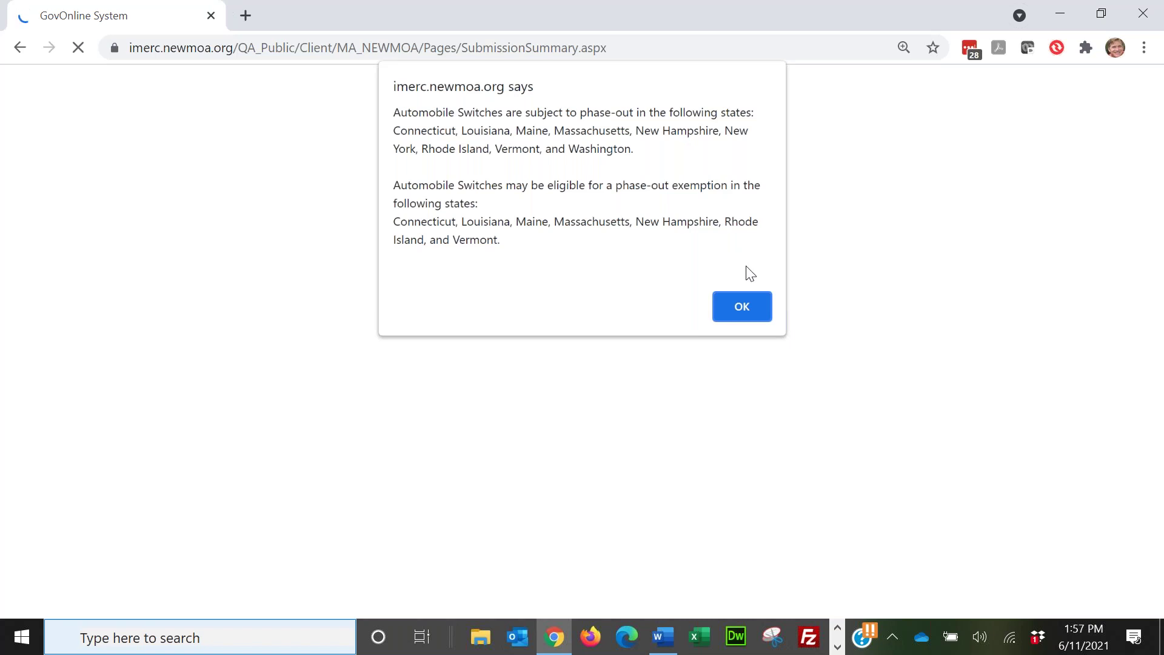
Step: Dismiss the Automobile Switches phase-out alert with OK to load the 2892 Submission Summary
{"action": "left_click", "coordinate": [744, 303]}
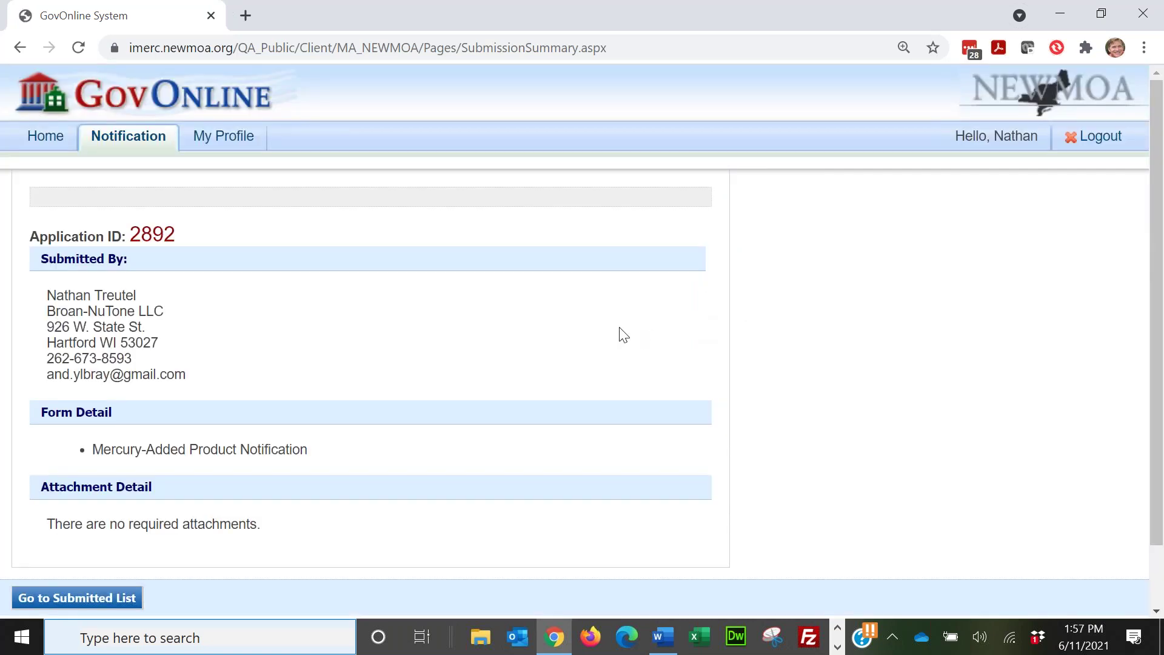
{"action": "scroll", "coordinate": [642, 315], "scroll_direction": "down", "scroll_amount": 2}
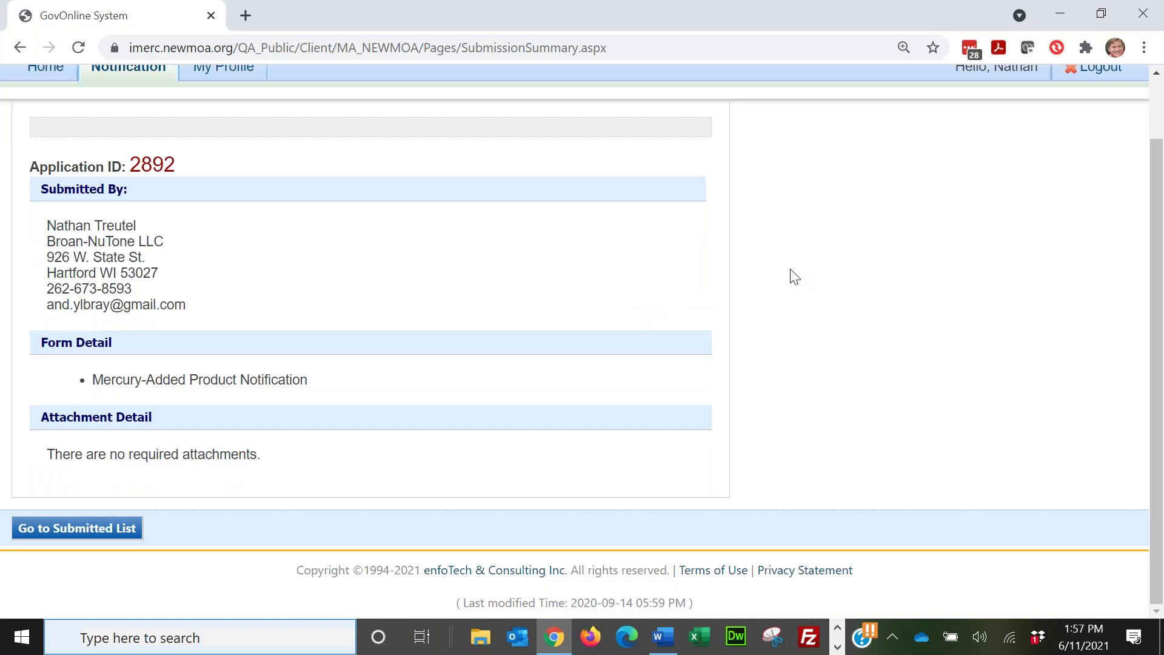
{"action": "scroll", "coordinate": [382, 267], "scroll_direction": "up", "scroll_amount": 2}
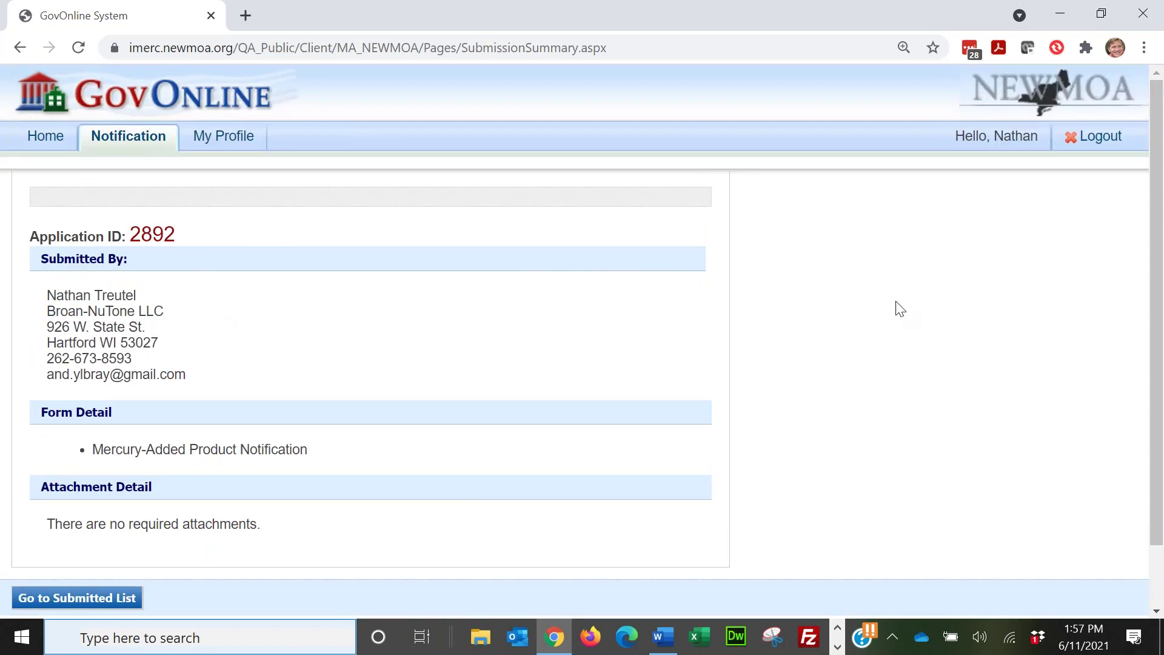
{"action": "left_click", "coordinate": [82, 600]}
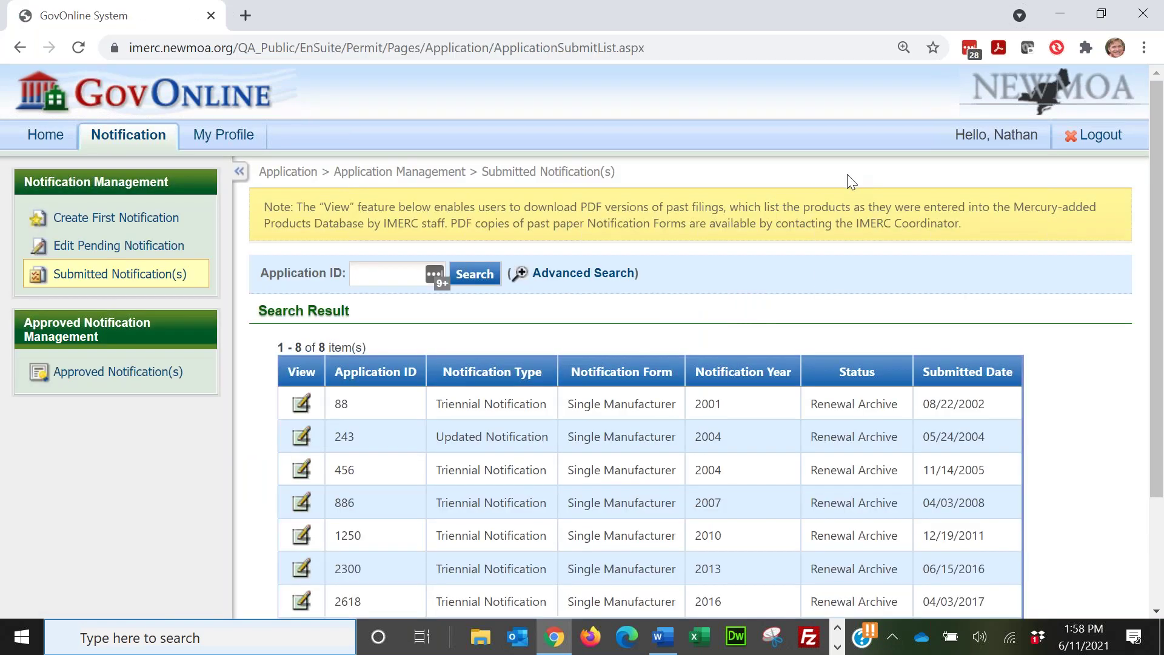
{"action": "scroll", "coordinate": [846, 173], "scroll_direction": "down", "scroll_amount": 2}
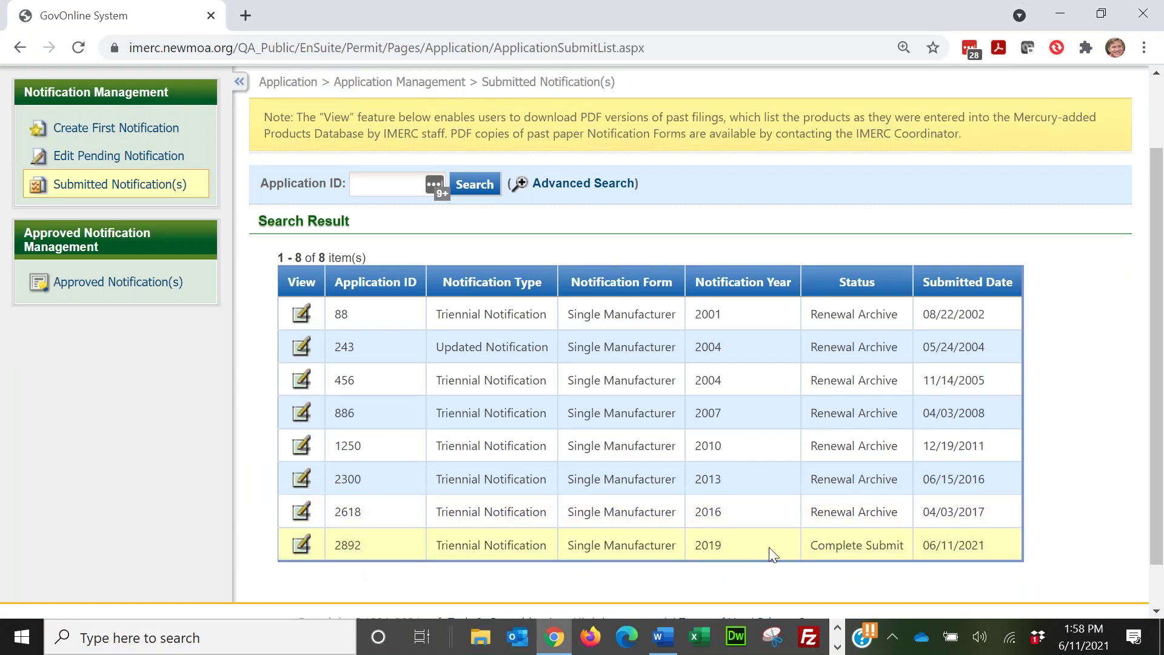
{"action": "left_click_drag", "start_coordinate": [811, 549], "coordinate": [909, 552]}
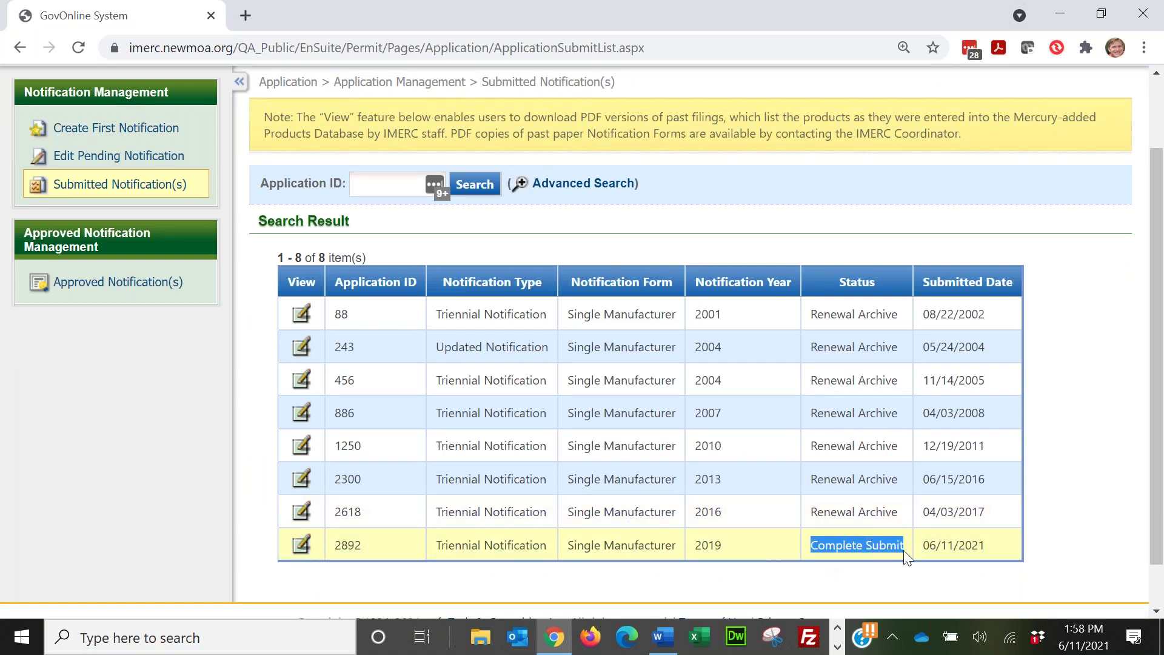
{"action": "left_click", "coordinate": [731, 555]}
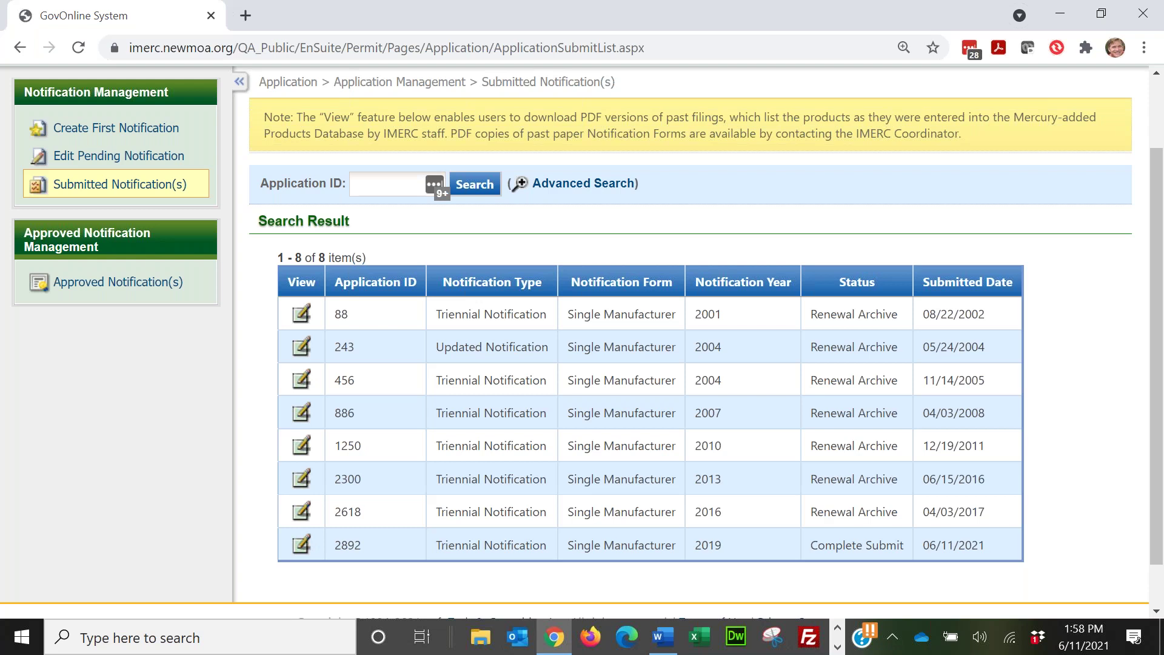
{"action": "scroll", "coordinate": [364, 273], "scroll_direction": "up", "scroll_amount": 2}
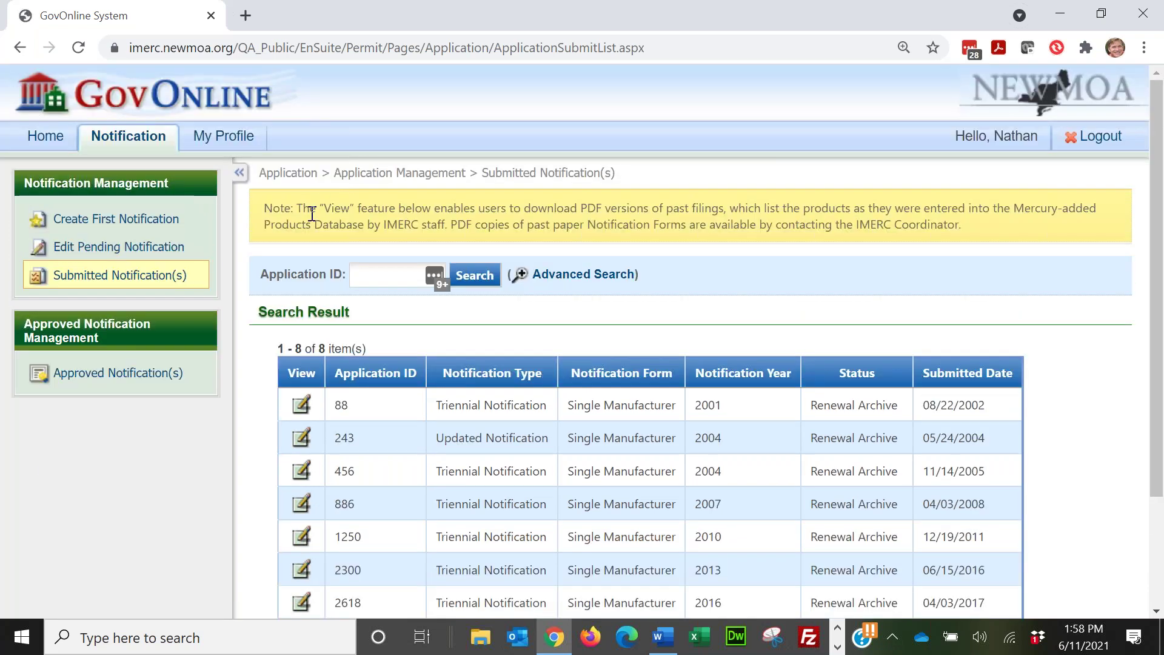
Step: Start a new Alternative Labeling Plan application from the Notification tab, creating submission 2893
{"action": "left_click", "coordinate": [47, 137]}
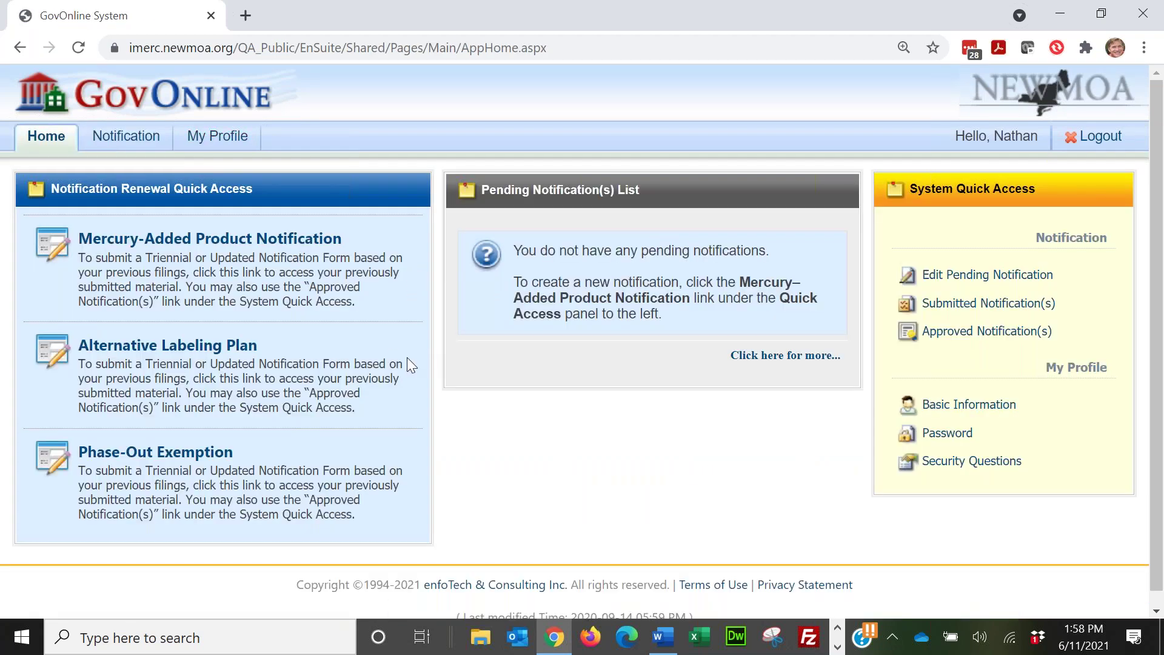
{"action": "left_click", "coordinate": [227, 352]}
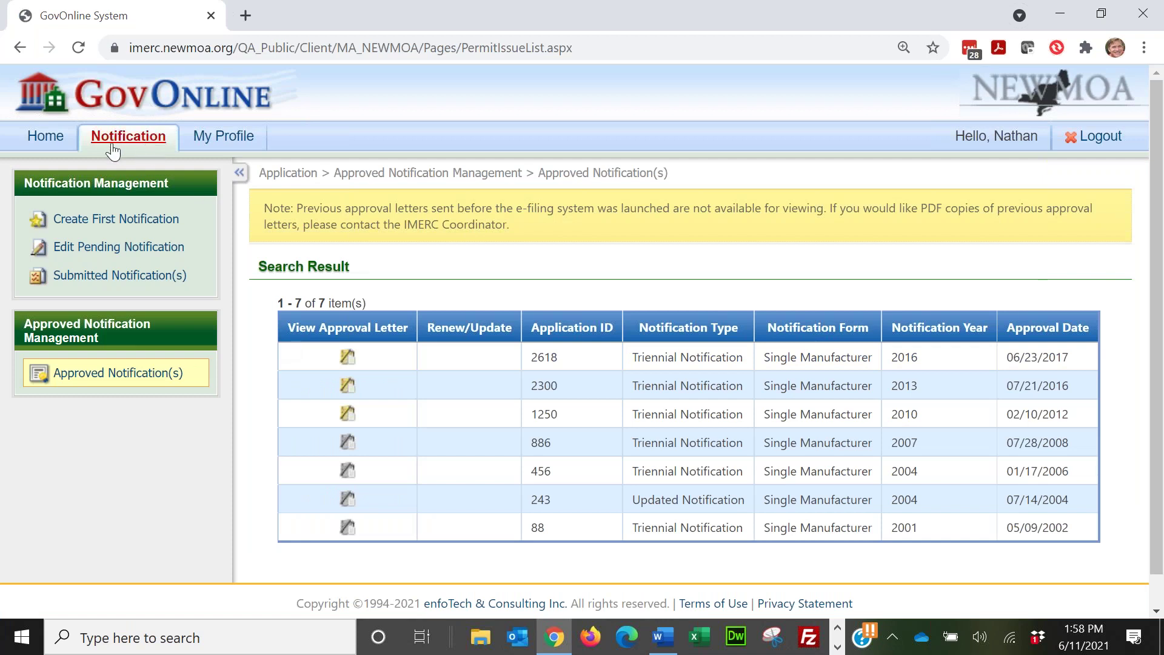
{"action": "left_click", "coordinate": [21, 48]}
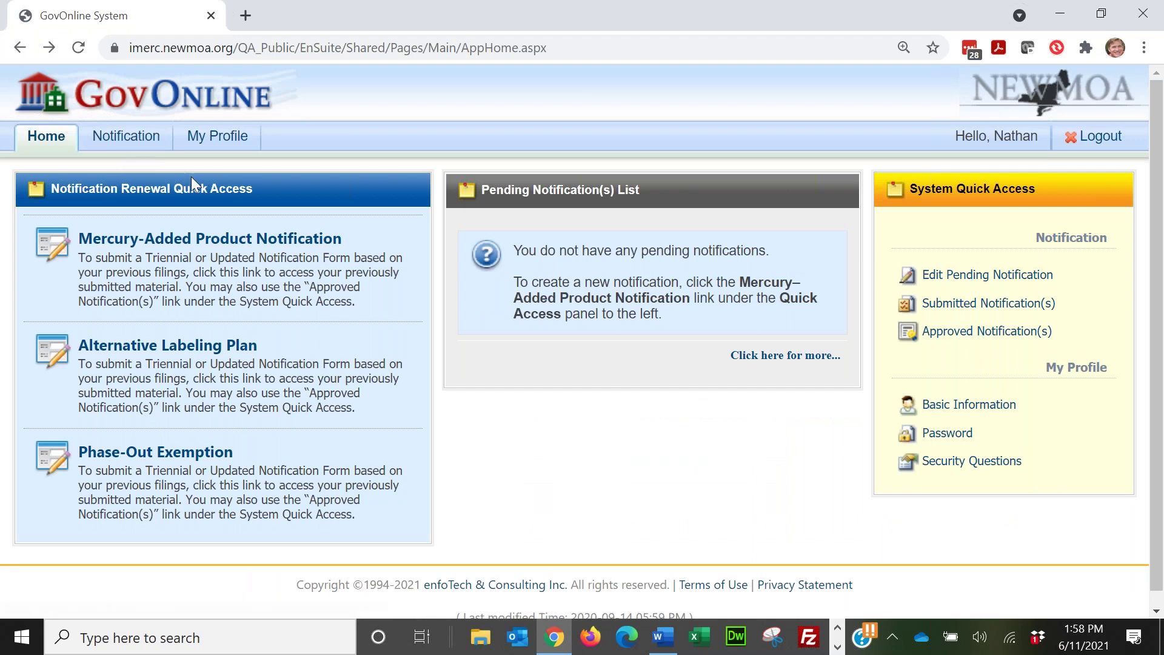
{"action": "left_click", "coordinate": [125, 139]}
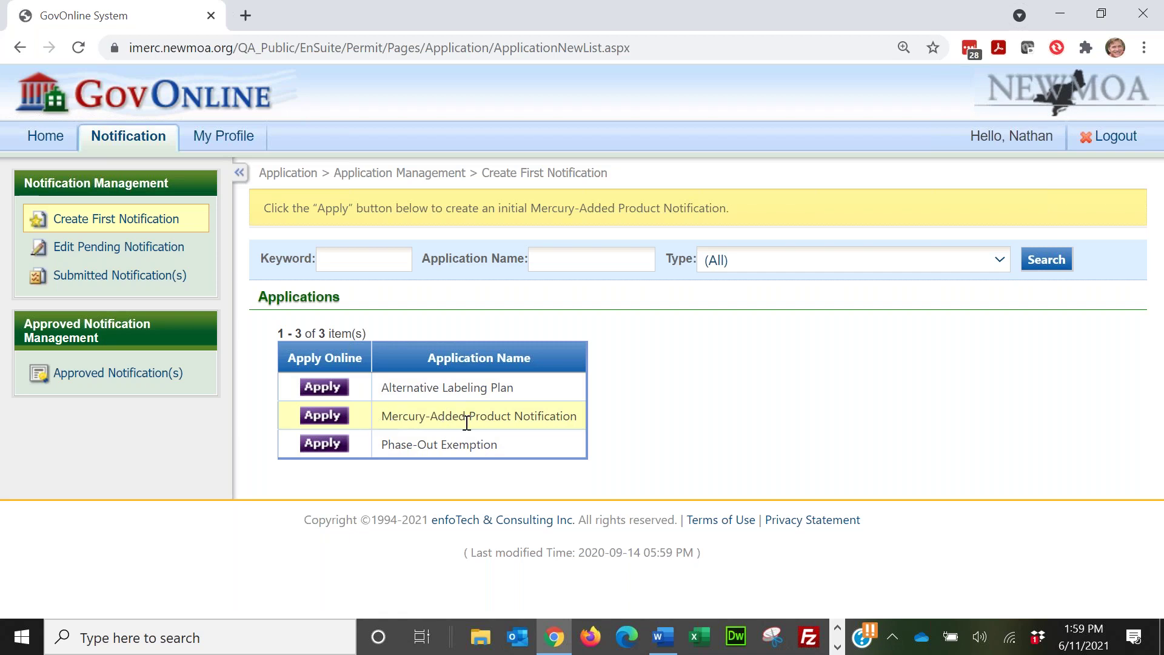
{"action": "left_click", "coordinate": [322, 387]}
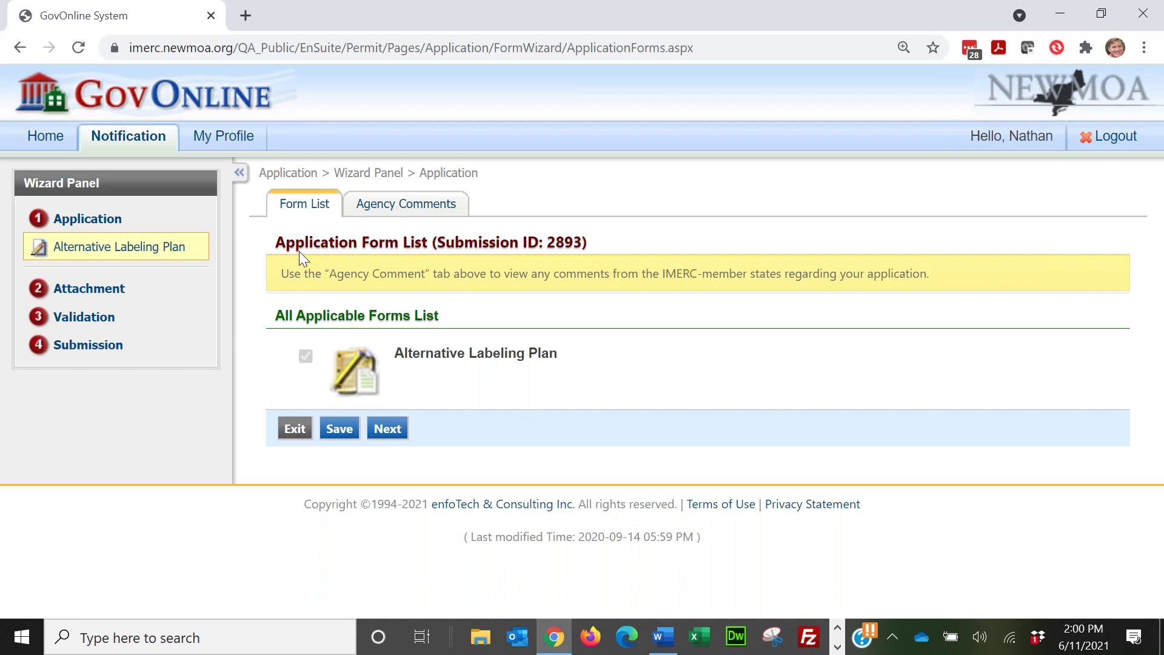
Step: Continue to the application 2893 form and select Broan-NuTone LLC as the associated company
{"action": "left_click", "coordinate": [388, 431]}
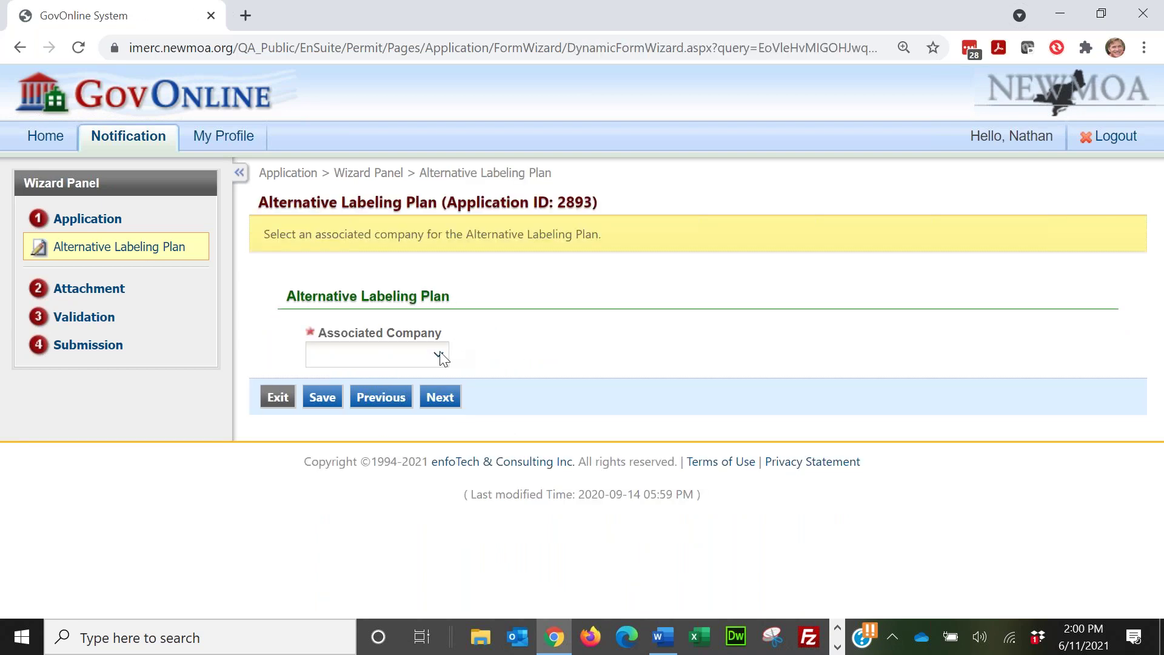
{"action": "left_click", "coordinate": [438, 357]}
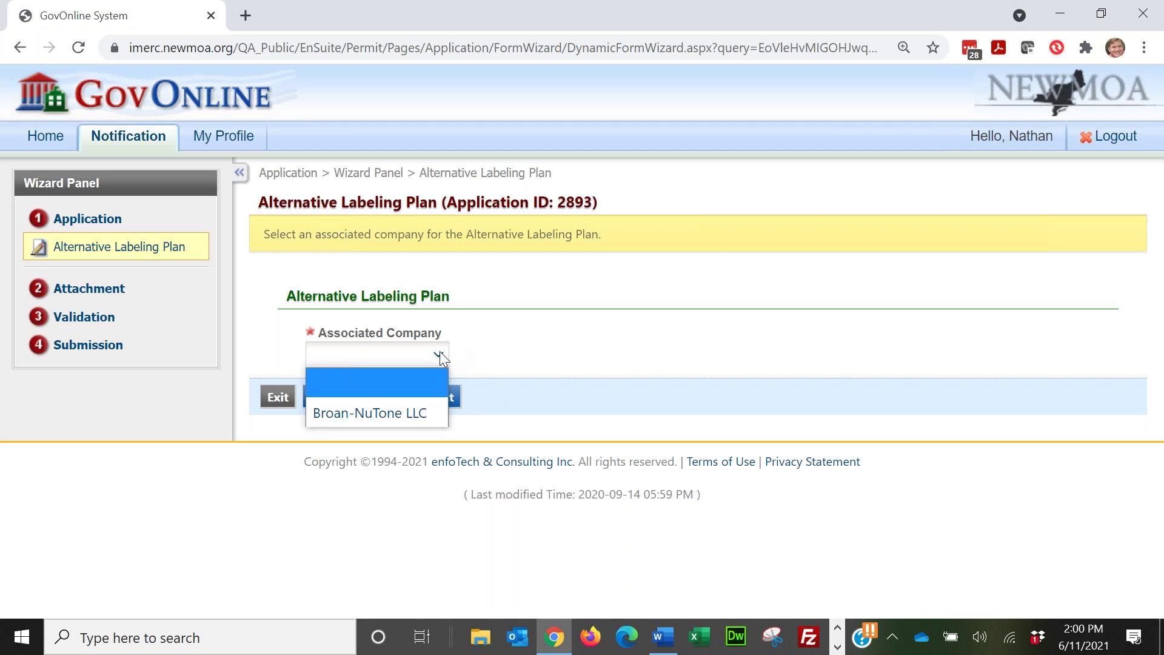
{"action": "left_click", "coordinate": [386, 417]}
Step: Choose an online attachment and pick AltRequestForm.doc from the Desktop for upload
{"action": "left_click", "coordinate": [454, 398]}
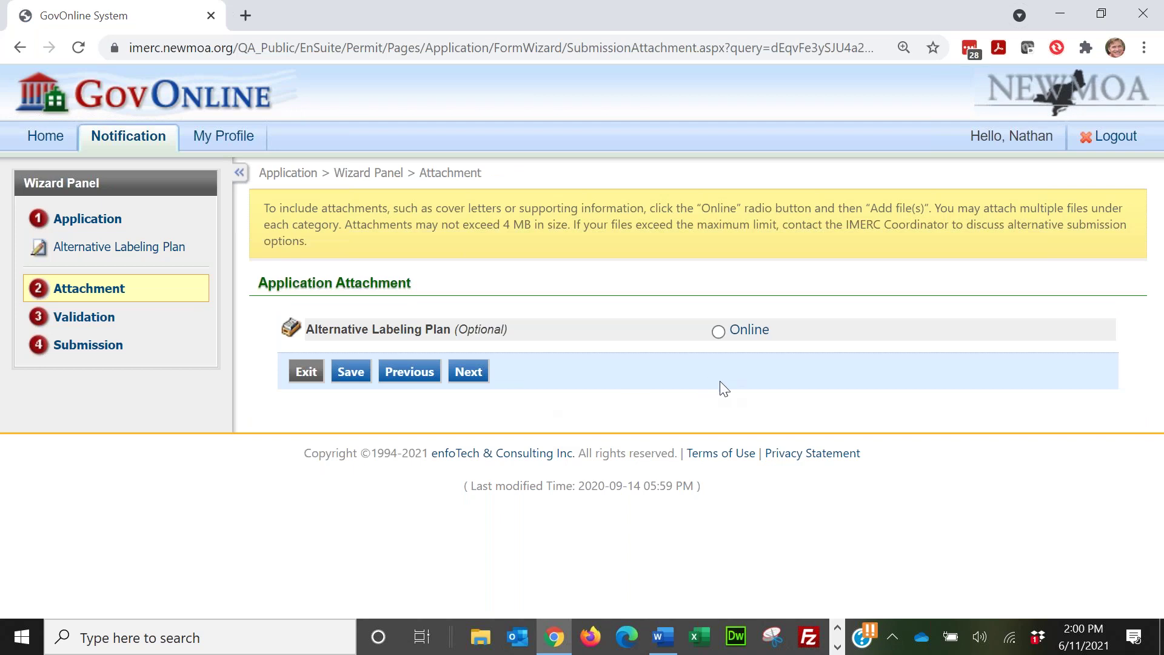
{"action": "left_click", "coordinate": [719, 332]}
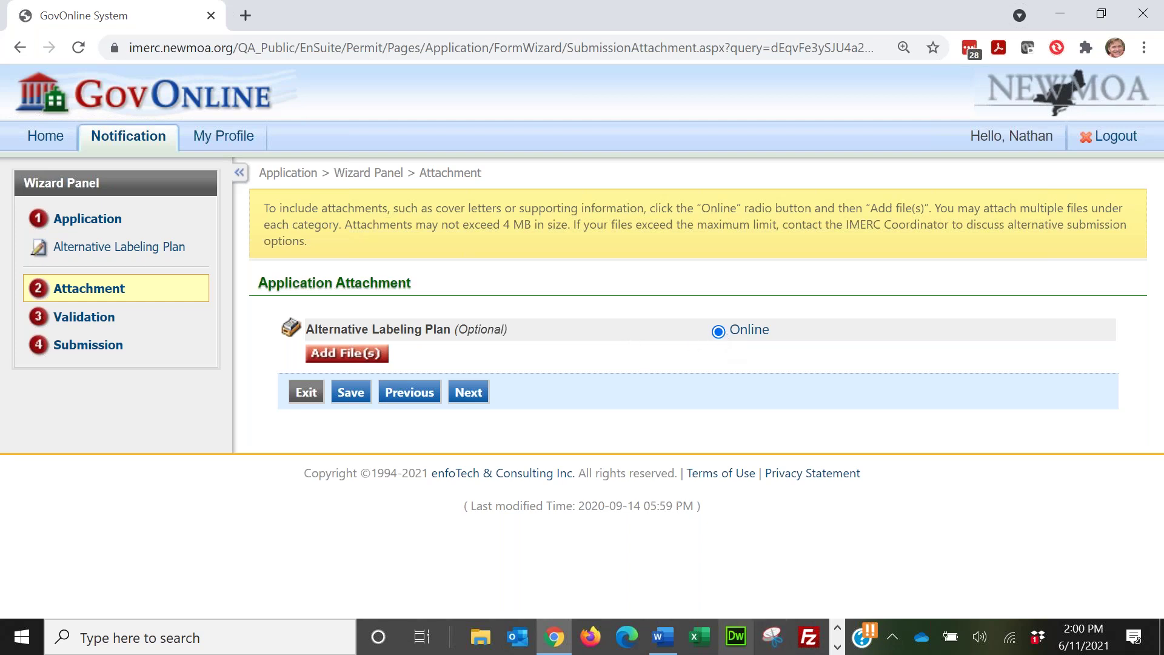
{"action": "left_click", "coordinate": [357, 357]}
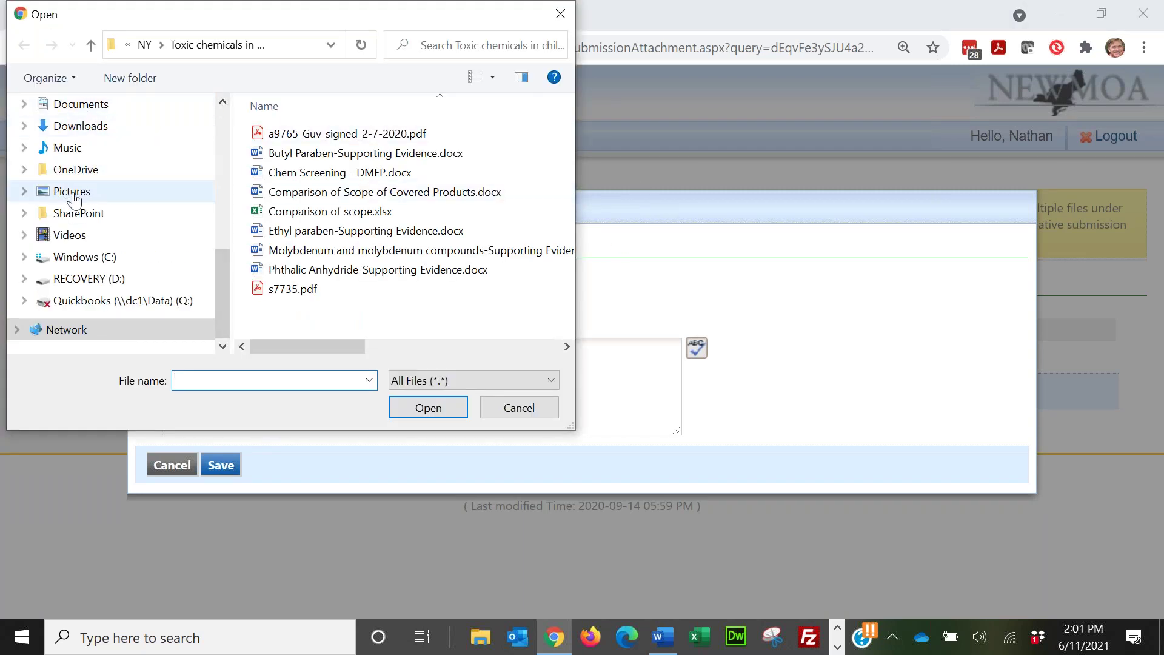
{"action": "scroll", "coordinate": [74, 188], "scroll_direction": "up", "scroll_amount": 2}
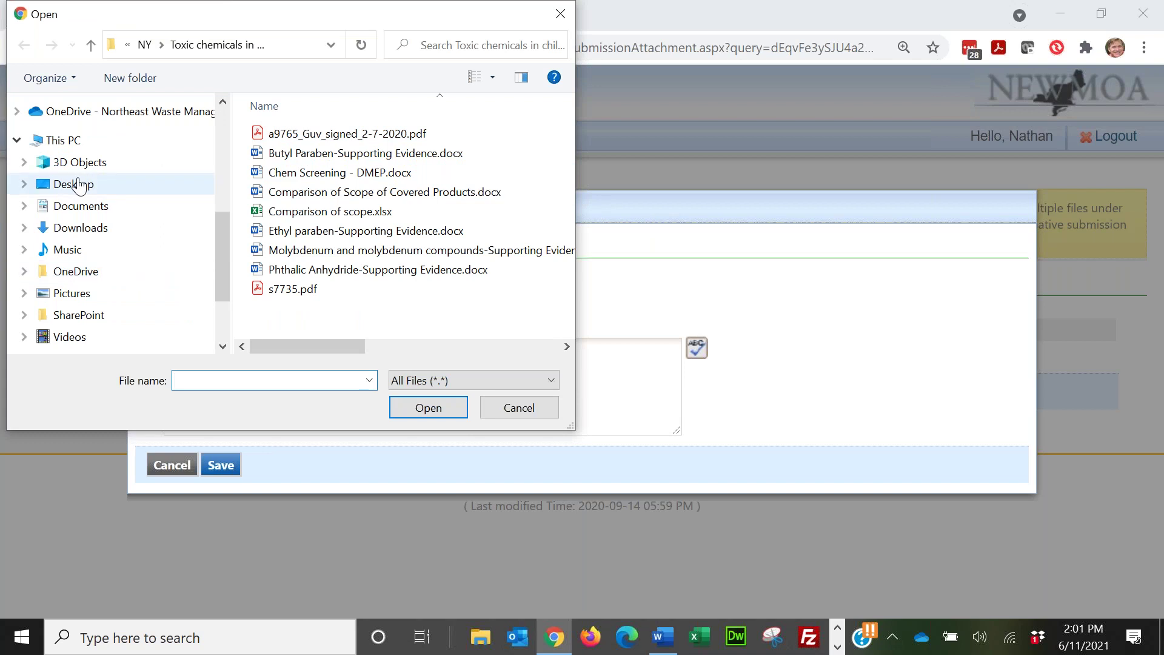
{"action": "left_click", "coordinate": [76, 184]}
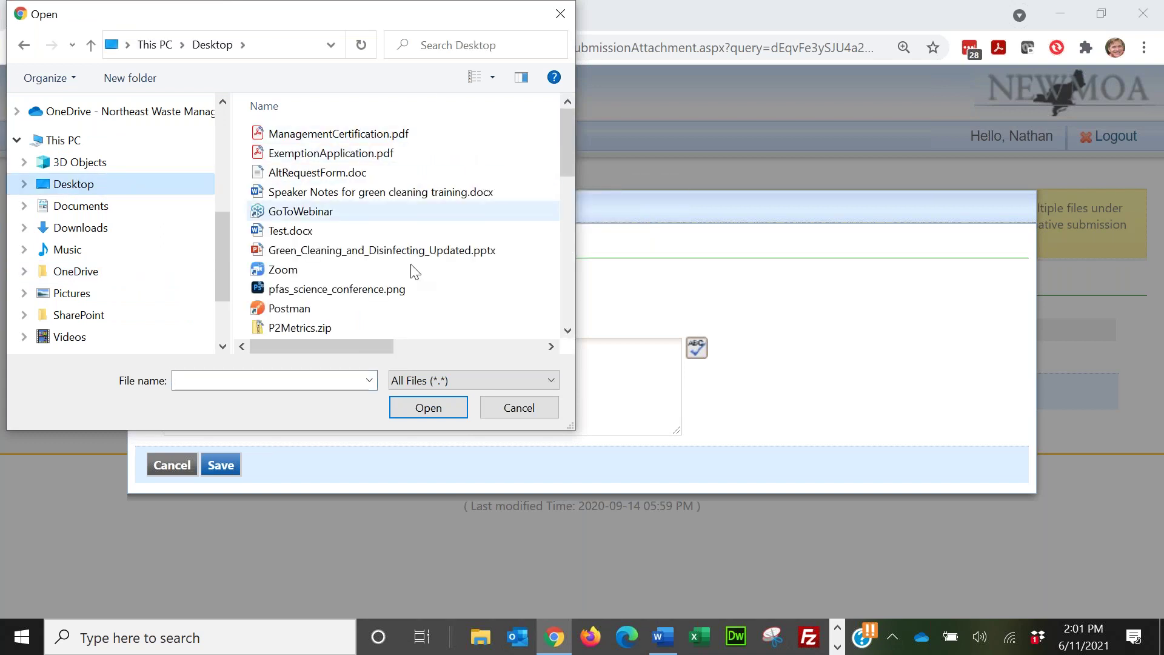
{"action": "left_click", "coordinate": [426, 345]}
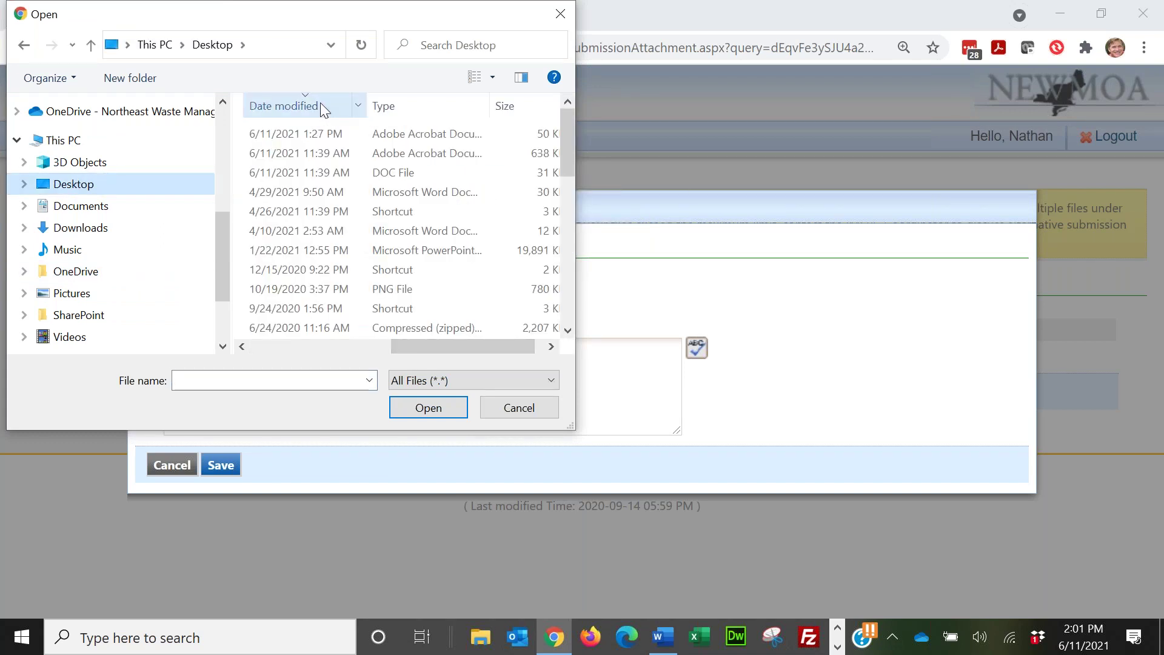
{"action": "scroll", "coordinate": [320, 104], "scroll_direction": "left", "scroll_amount": 3}
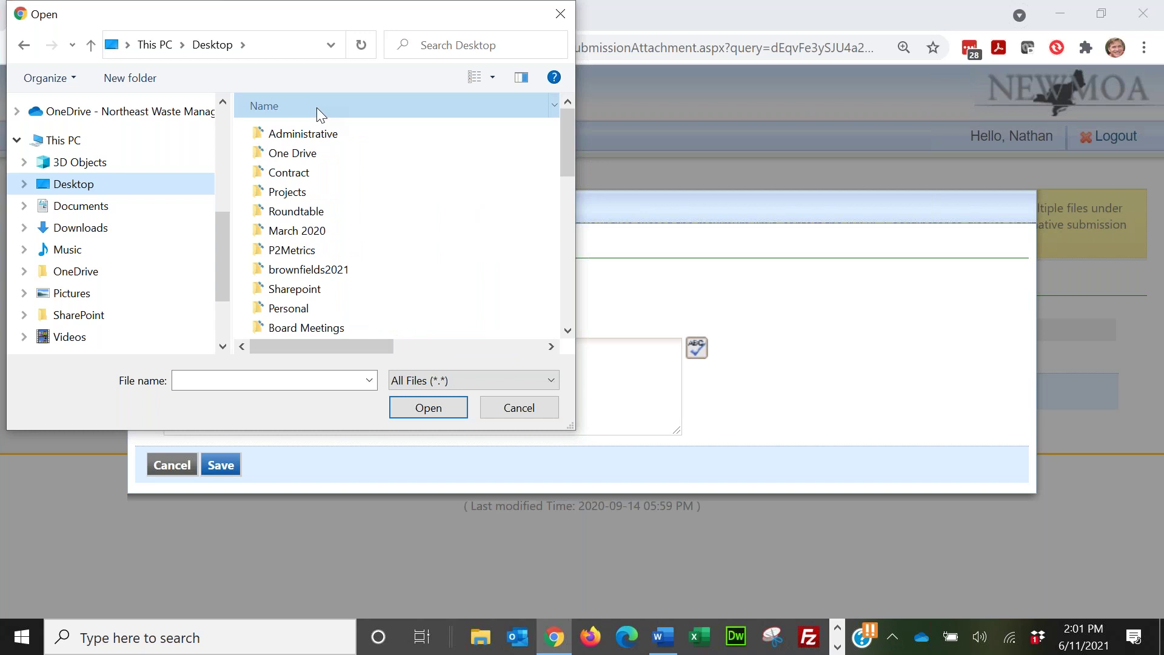
{"action": "left_click", "coordinate": [317, 107]}
{"action": "left_click", "coordinate": [427, 350]}
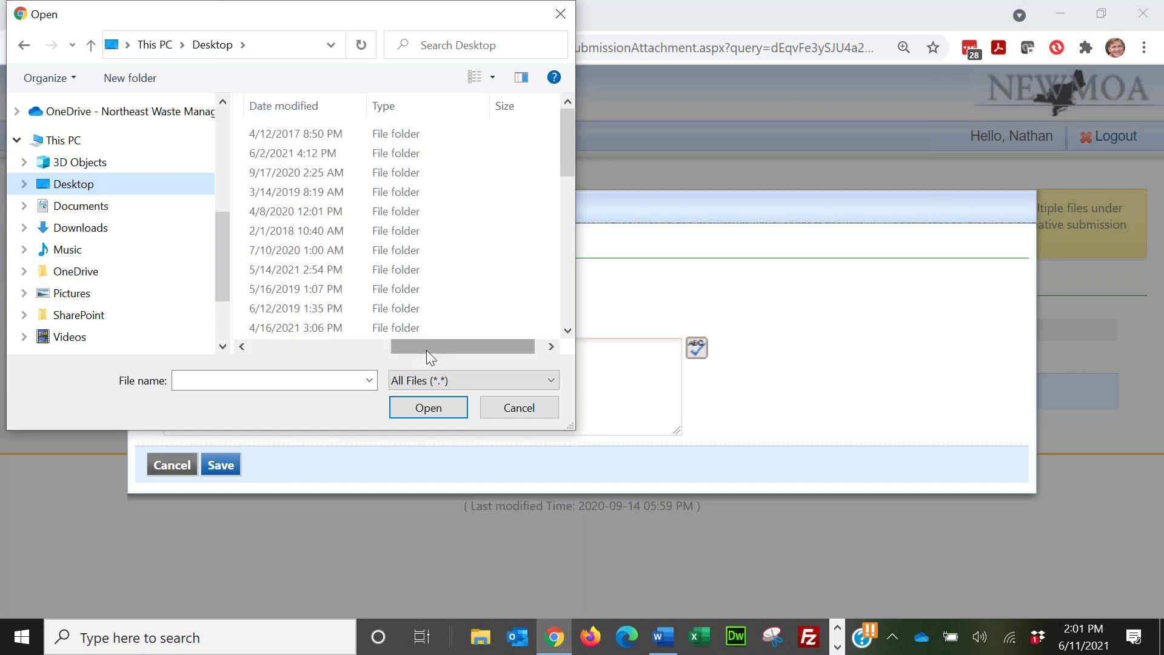
{"action": "left_click", "coordinate": [304, 104]}
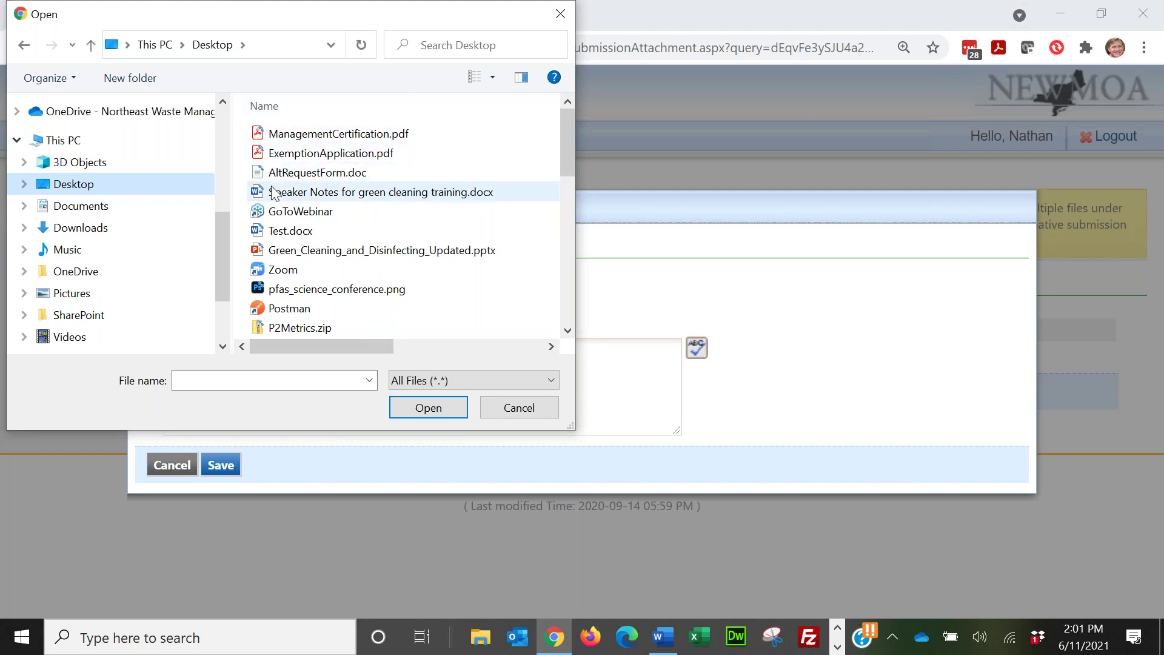
{"action": "double_click", "coordinate": [305, 174]}
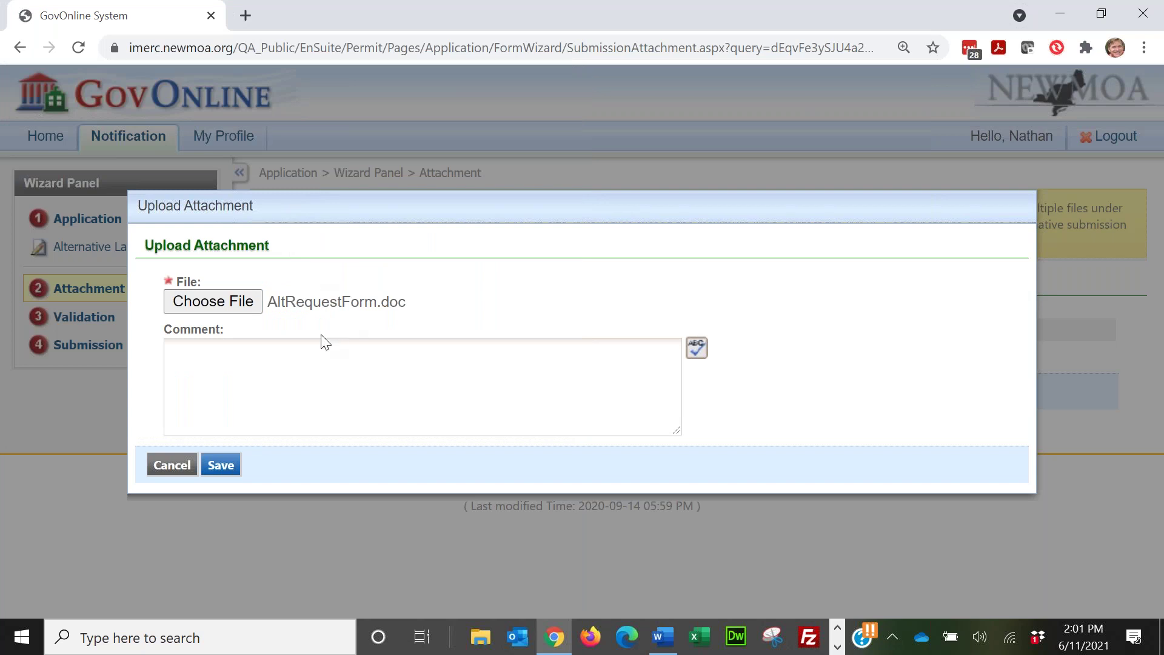
Step: Save the upload so AltRequestForm.doc is attached to application 2893
{"action": "left_click", "coordinate": [228, 464]}
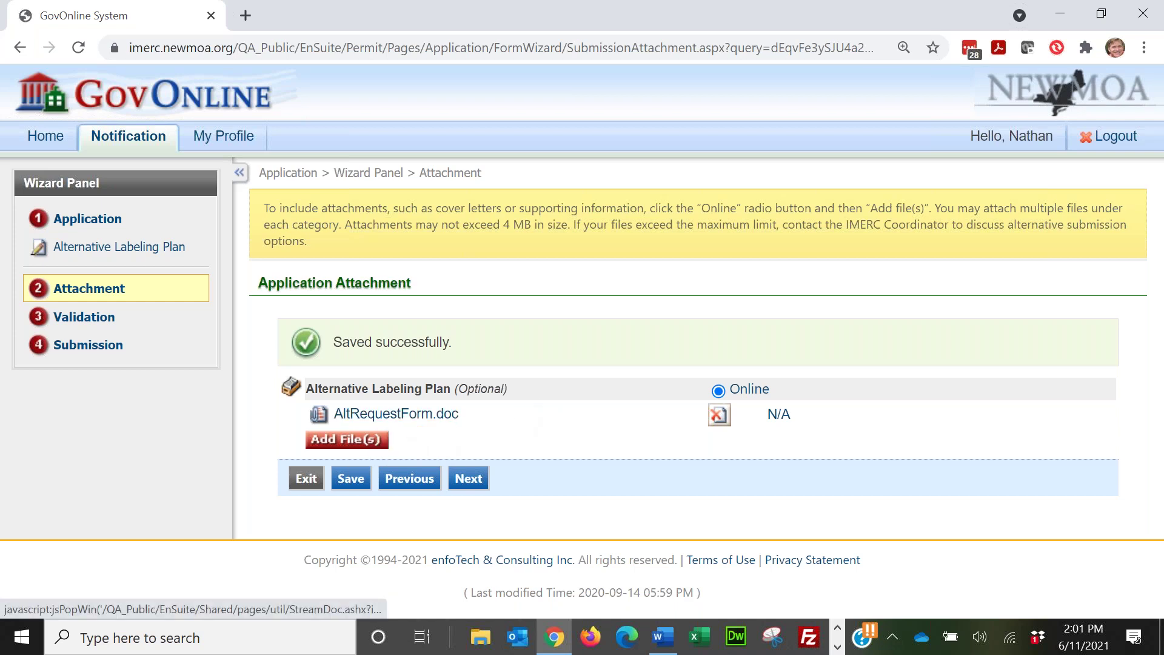
Step: Advance from the Attachment page to the Validation page for submission 2893
{"action": "left_click", "coordinate": [472, 480]}
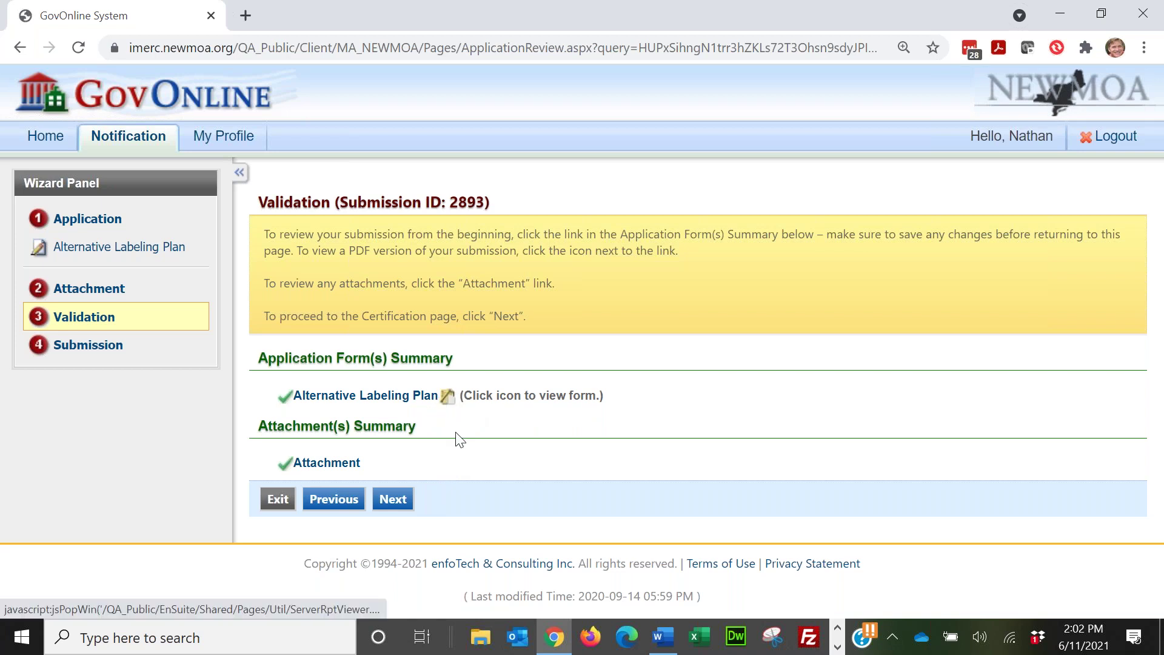
Step: Tick the certification box, fill in the security answer, and submit application 2893
{"action": "left_click", "coordinate": [393, 498]}
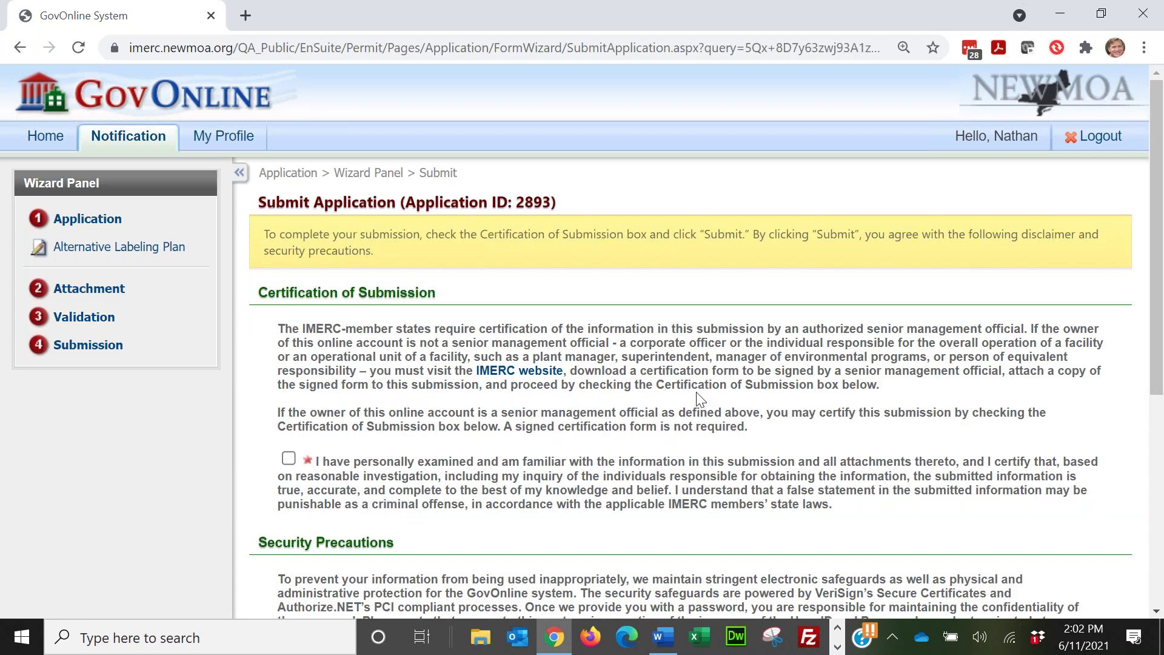
{"action": "scroll", "coordinate": [697, 399], "scroll_direction": "down", "scroll_amount": 2}
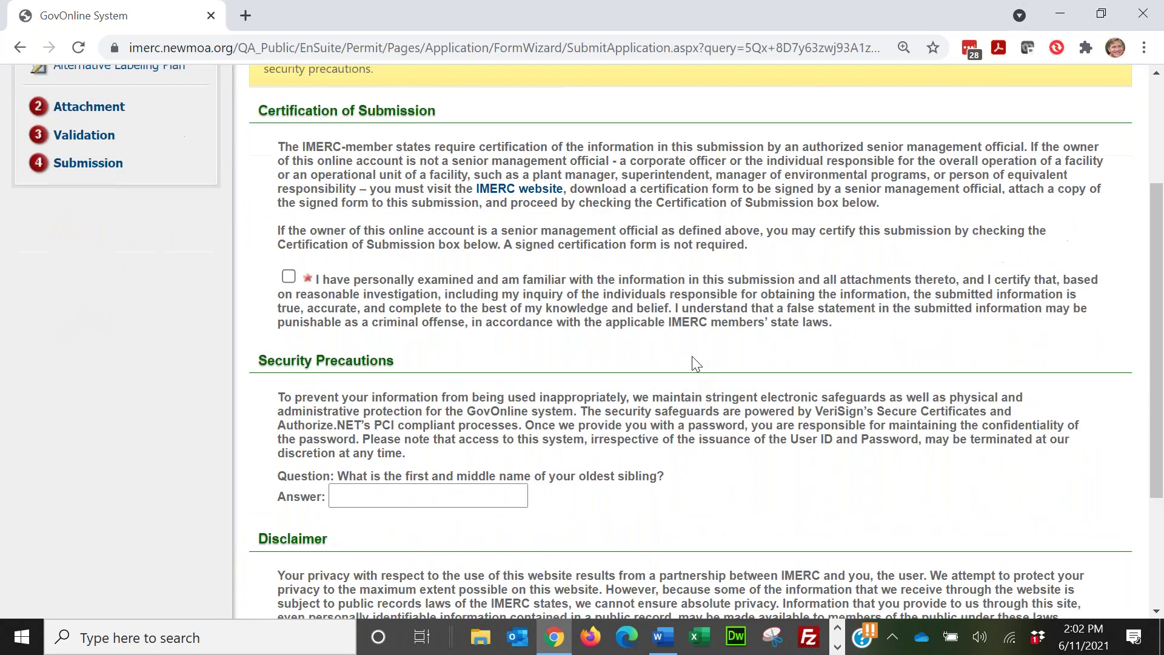
{"action": "left_click", "coordinate": [289, 278]}
{"action": "scroll", "coordinate": [637, 316], "scroll_direction": "down", "scroll_amount": 1}
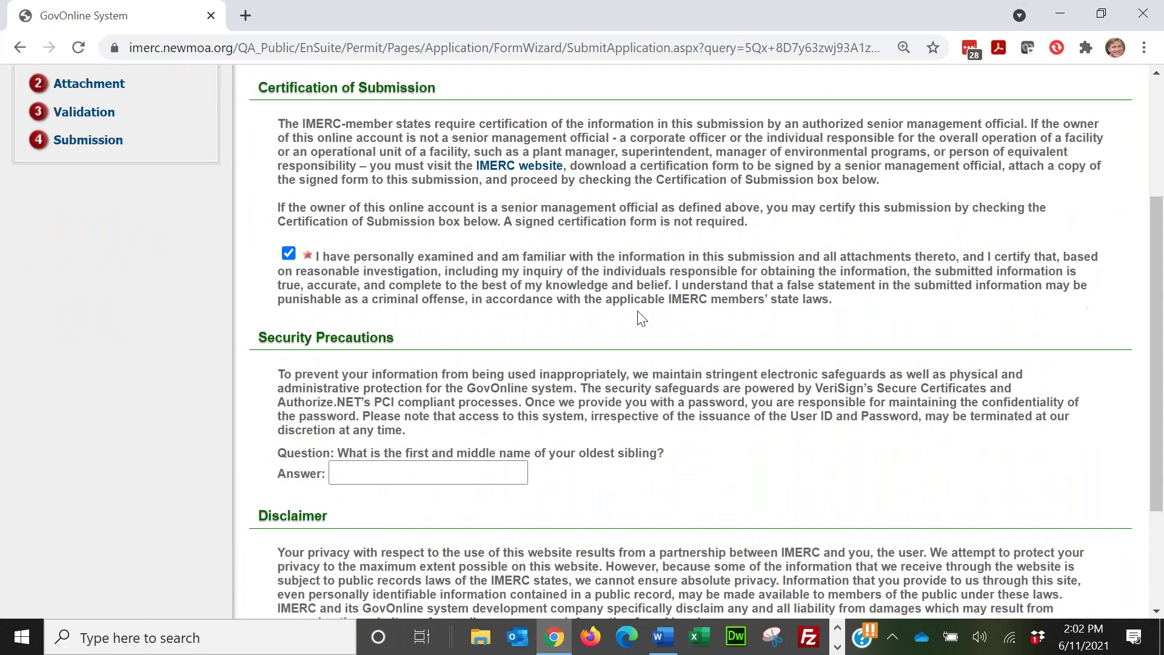
{"action": "left_click", "coordinate": [440, 405]}
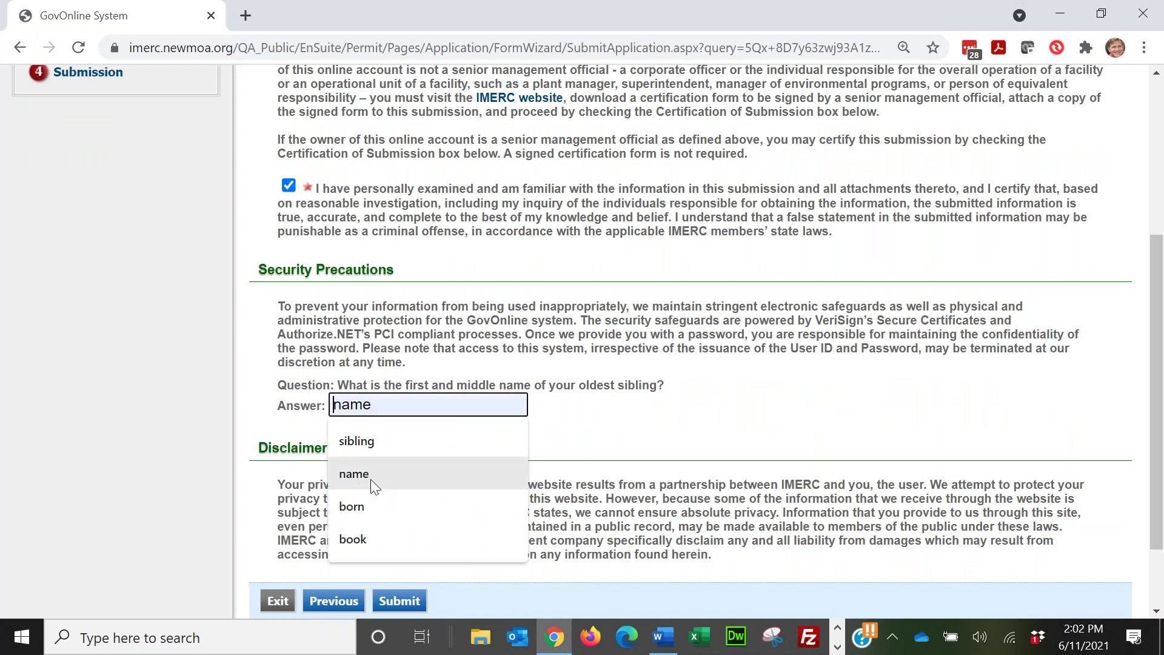
{"action": "left_click", "coordinate": [379, 446]}
{"action": "scroll", "coordinate": [364, 424], "scroll_direction": "down", "scroll_amount": 1}
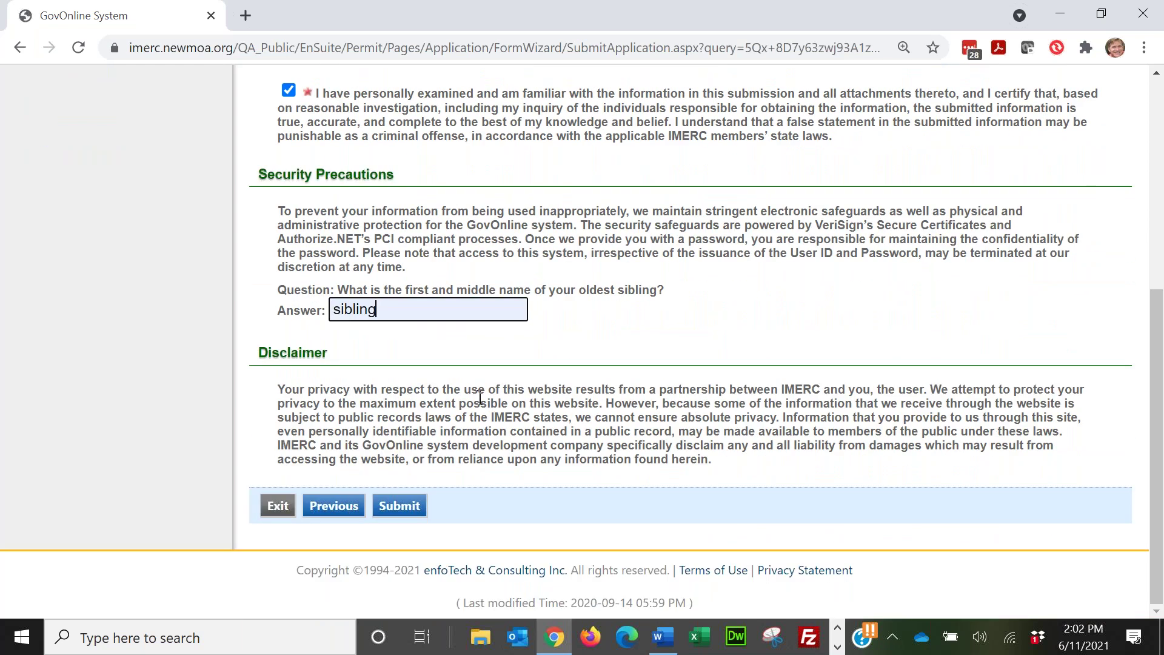
{"action": "left_click", "coordinate": [409, 505]}
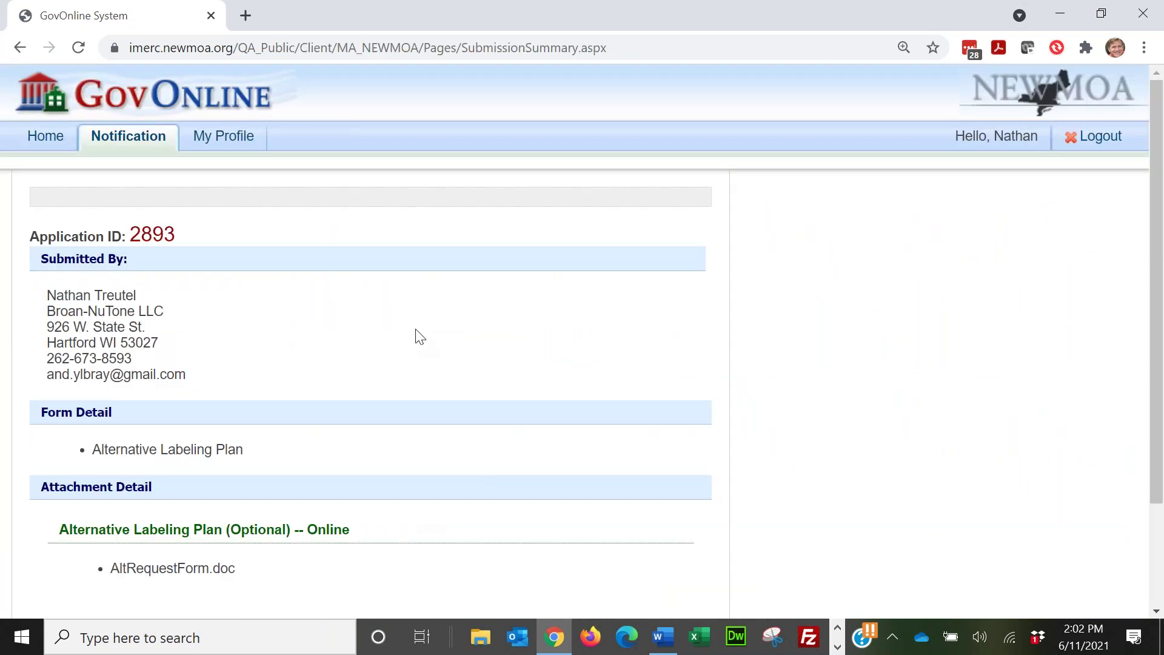
Step: Check AltRequestForm.doc in the summary, review submitted notifications, then go to Create First Notification
{"action": "scroll", "coordinate": [453, 348], "scroll_direction": "down", "scroll_amount": 2}
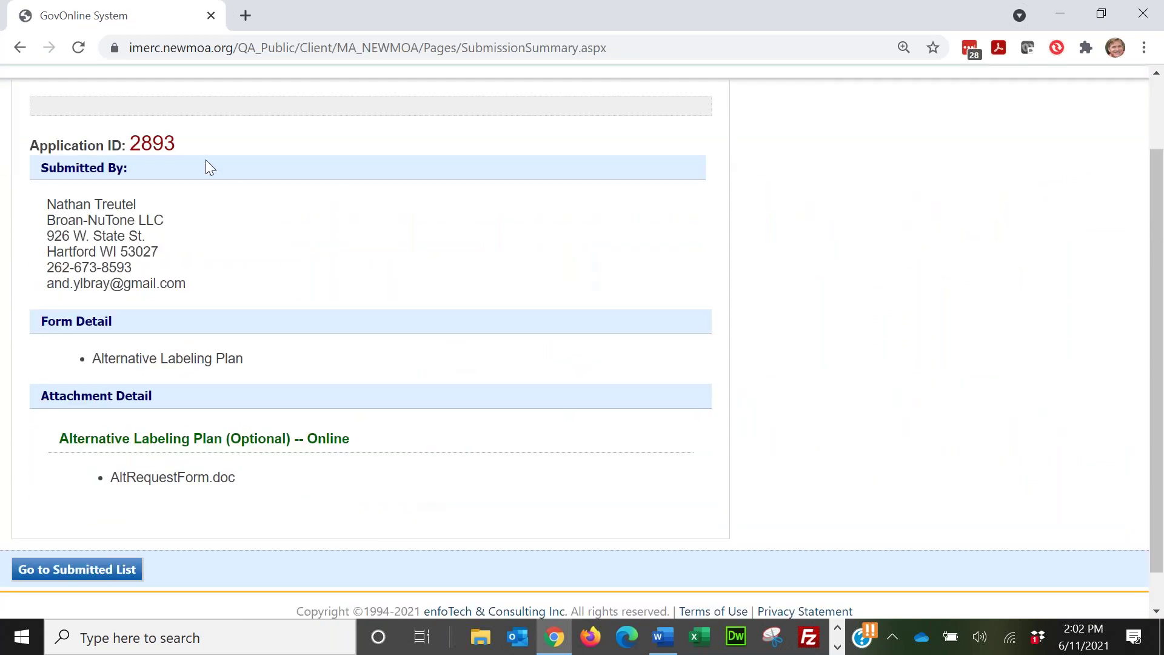
{"action": "left_click_drag", "start_coordinate": [245, 488], "coordinate": [101, 479]}
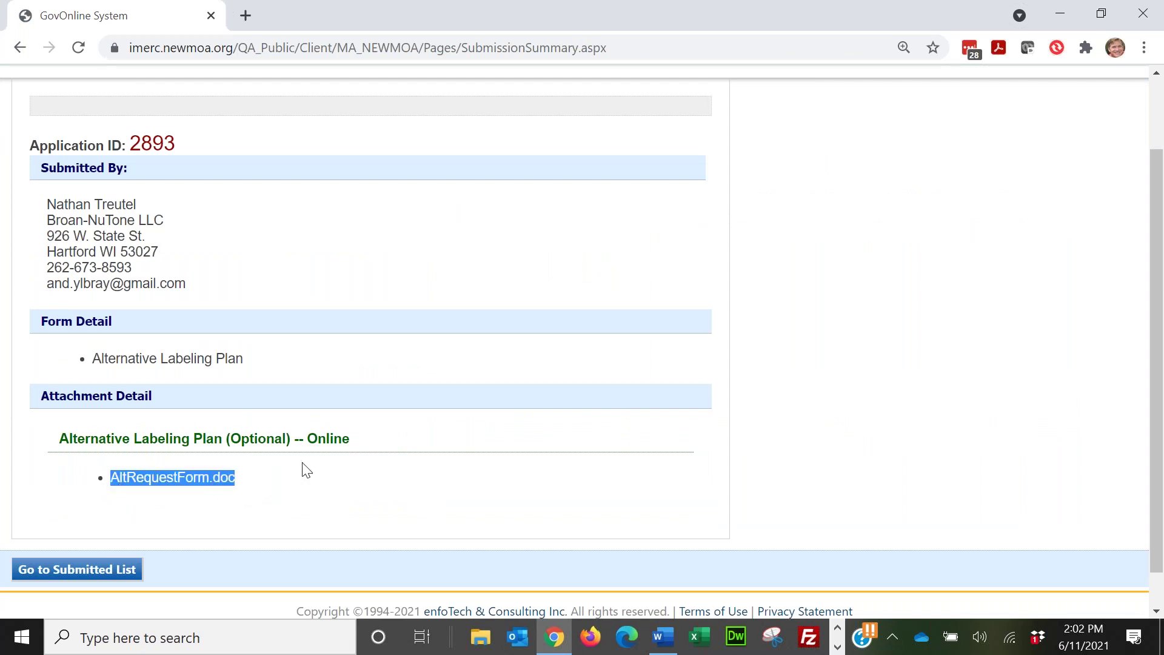
{"action": "left_click", "coordinate": [77, 570]}
{"action": "scroll", "coordinate": [551, 397], "scroll_direction": "down", "scroll_amount": 3}
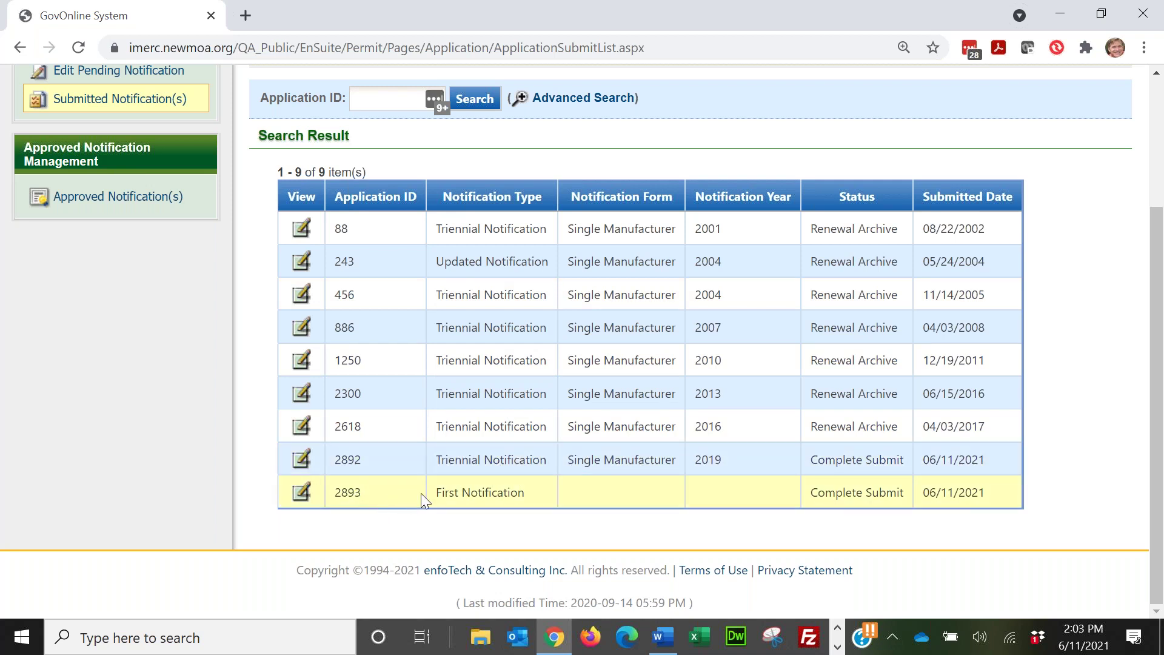
{"action": "scroll", "coordinate": [496, 177], "scroll_direction": "up", "scroll_amount": 3}
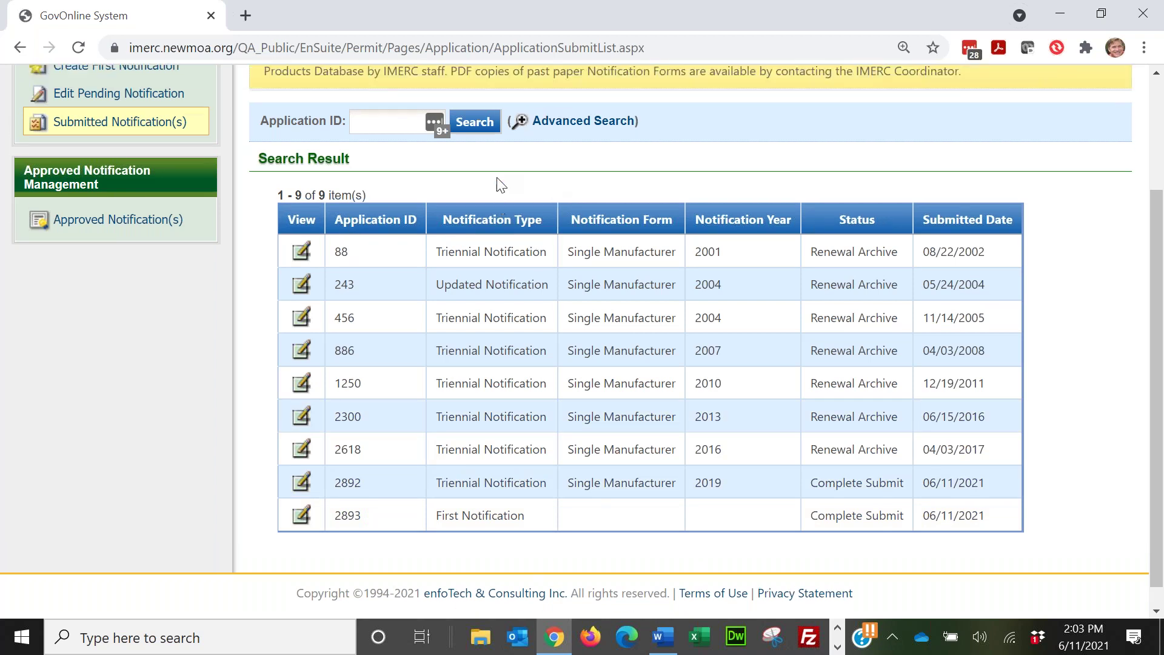
{"action": "left_click", "coordinate": [146, 140]}
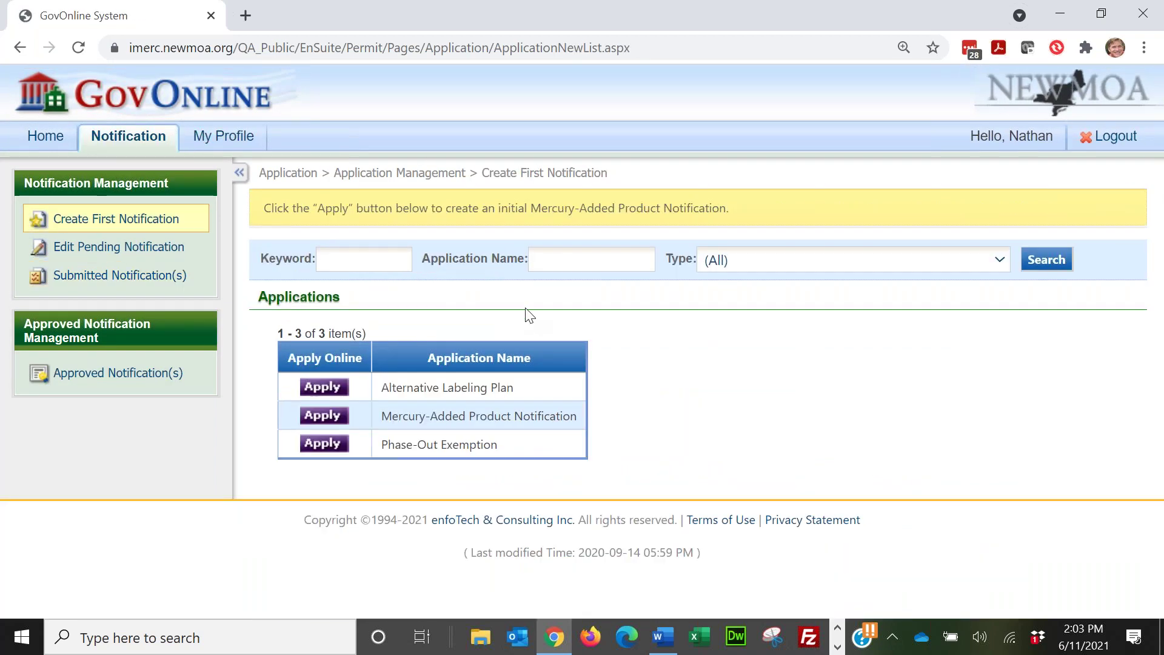
Step: Apply for a Phase-Out Exemption and continue to its form as submission 2894
{"action": "left_click", "coordinate": [324, 447]}
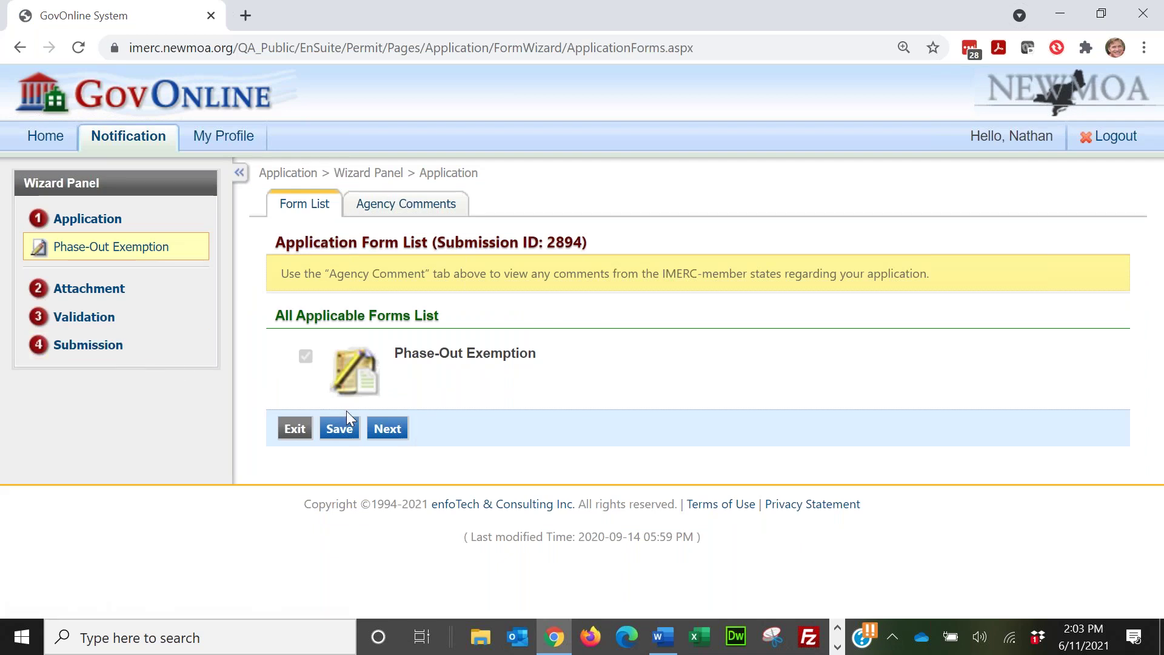
{"action": "left_click", "coordinate": [381, 432]}
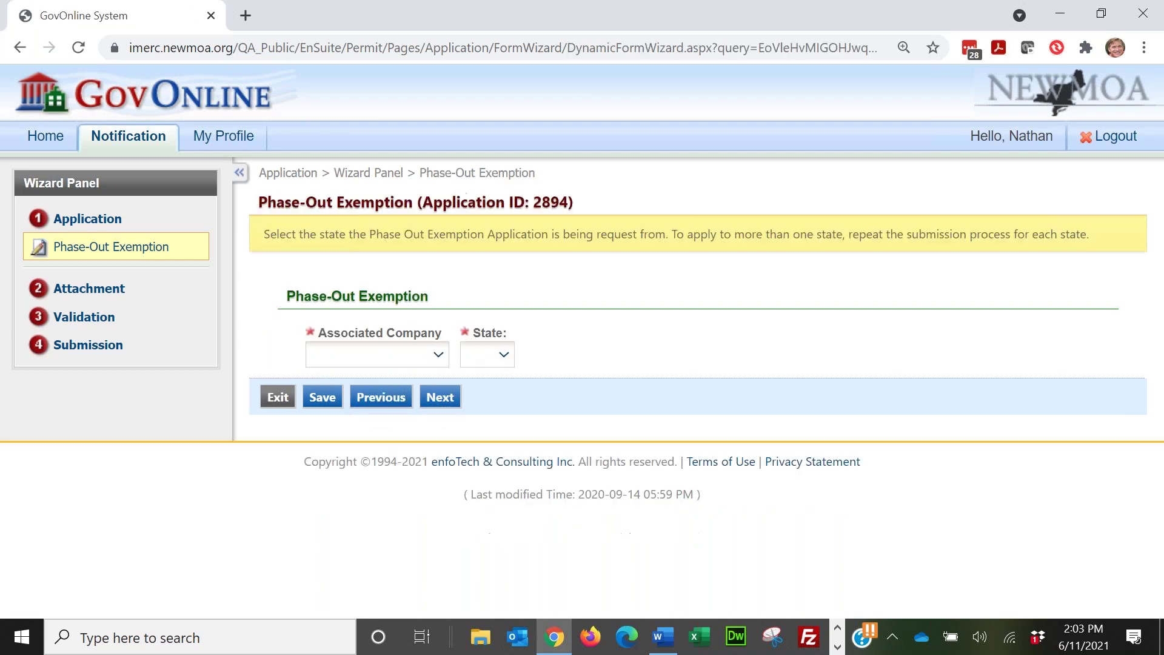
Step: Set the associated company to Broan-NuTone LLC and the state to CT
{"action": "left_click", "coordinate": [437, 356]}
{"action": "left_click", "coordinate": [438, 412]}
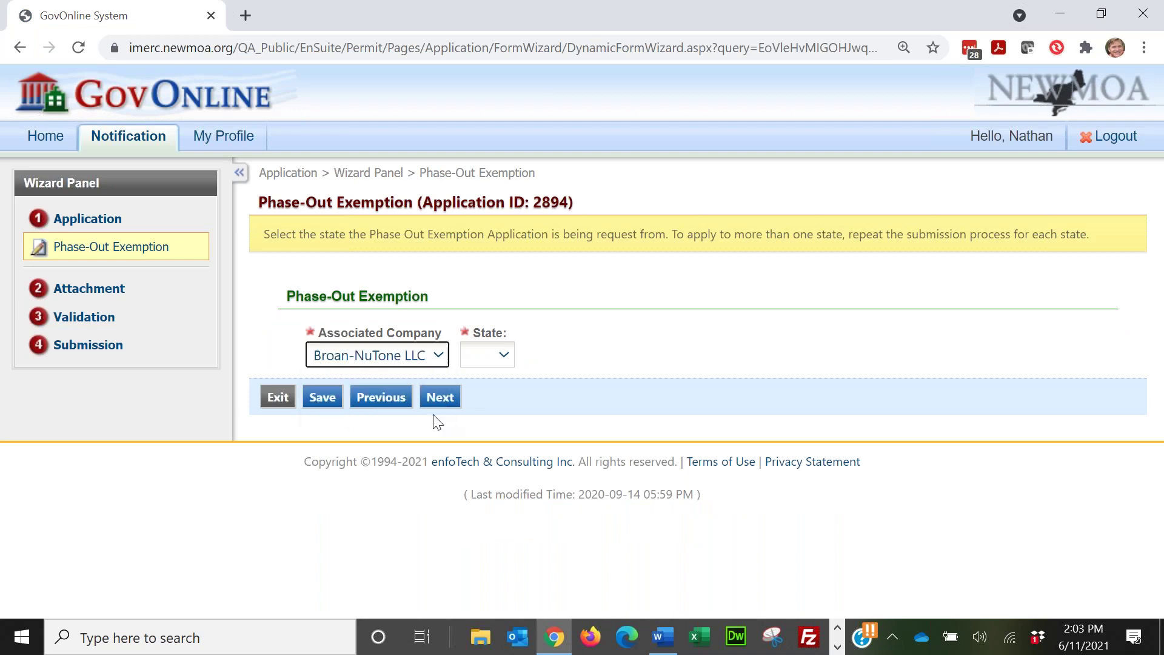
{"action": "left_click", "coordinate": [504, 355]}
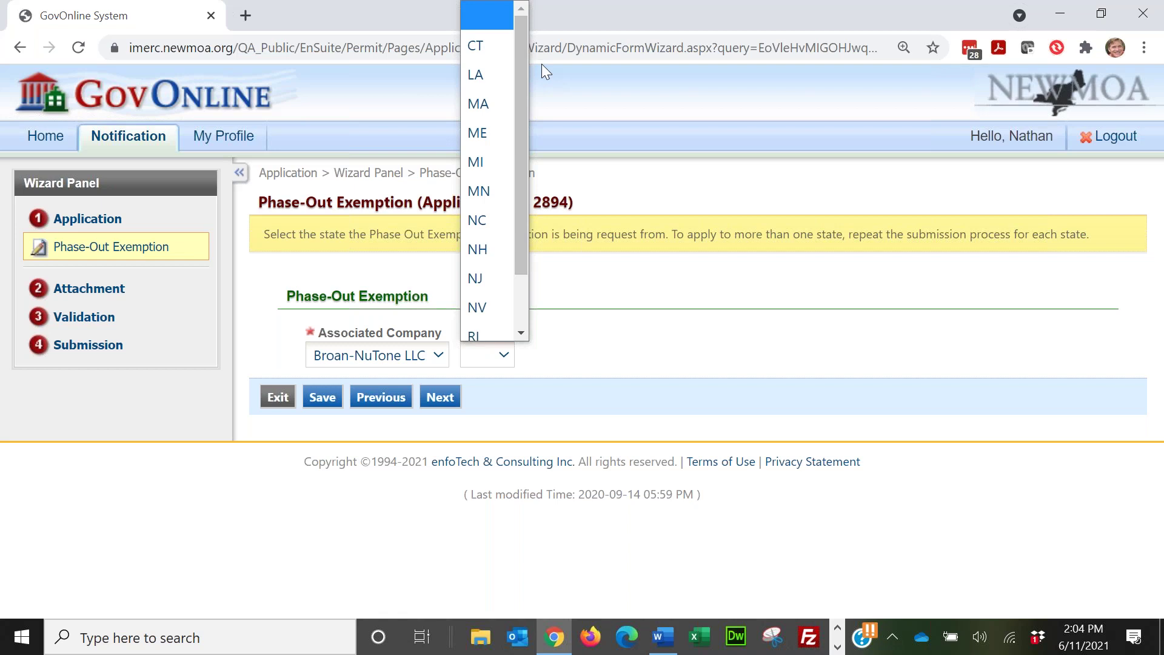
{"action": "left_click", "coordinate": [477, 46]}
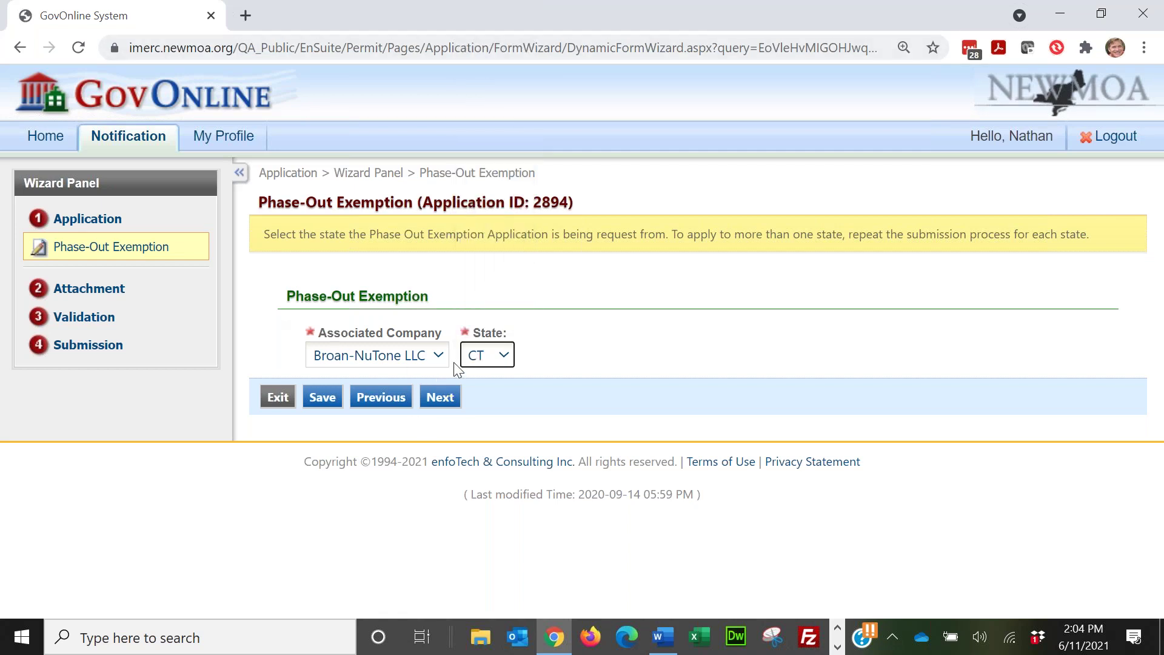
Step: Upload ExemptionApplication.pdf as an online attachment, save it, and proceed to Validation
{"action": "left_click", "coordinate": [443, 395]}
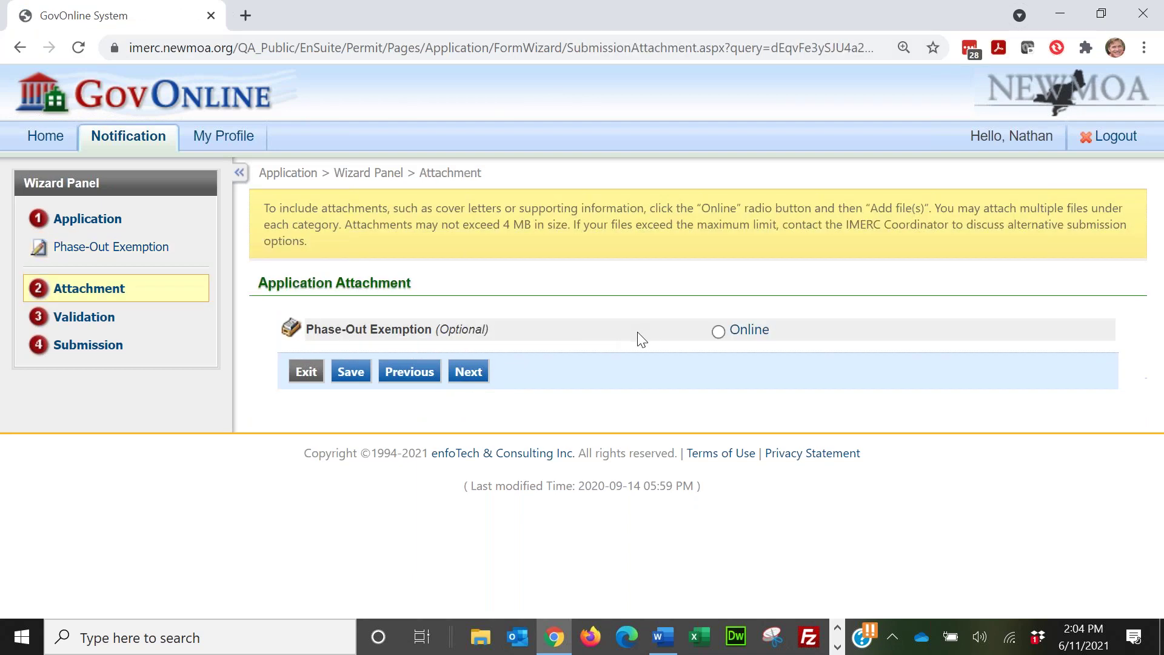
{"action": "left_click", "coordinate": [716, 336]}
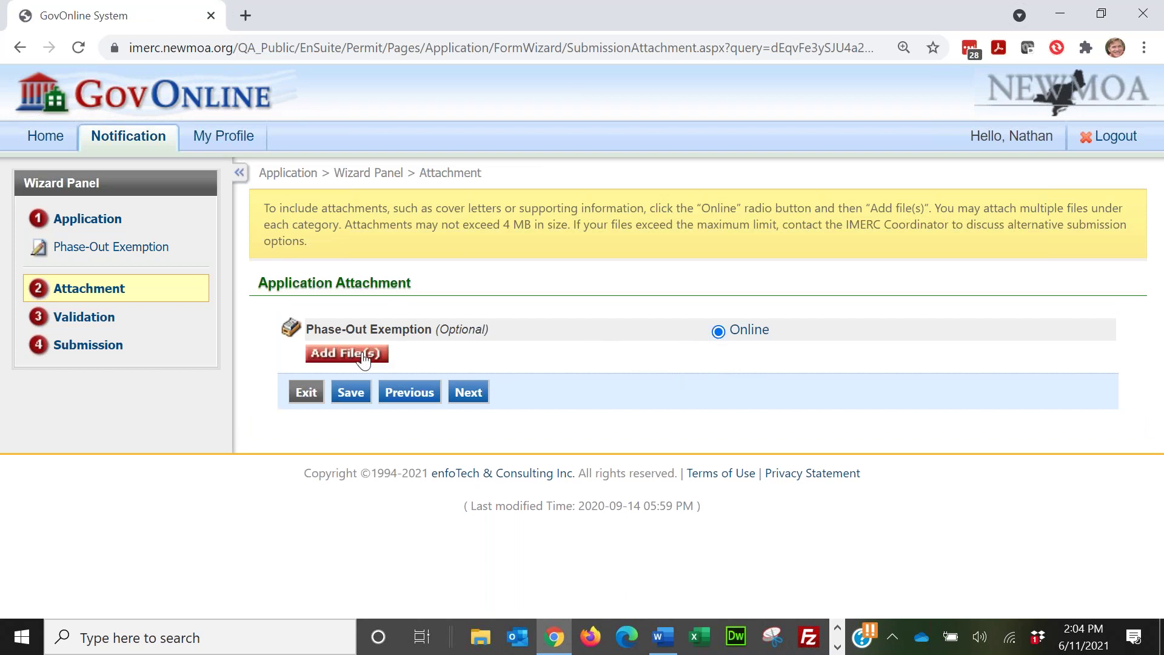
{"action": "left_click", "coordinate": [363, 358]}
{"action": "left_click", "coordinate": [207, 314]}
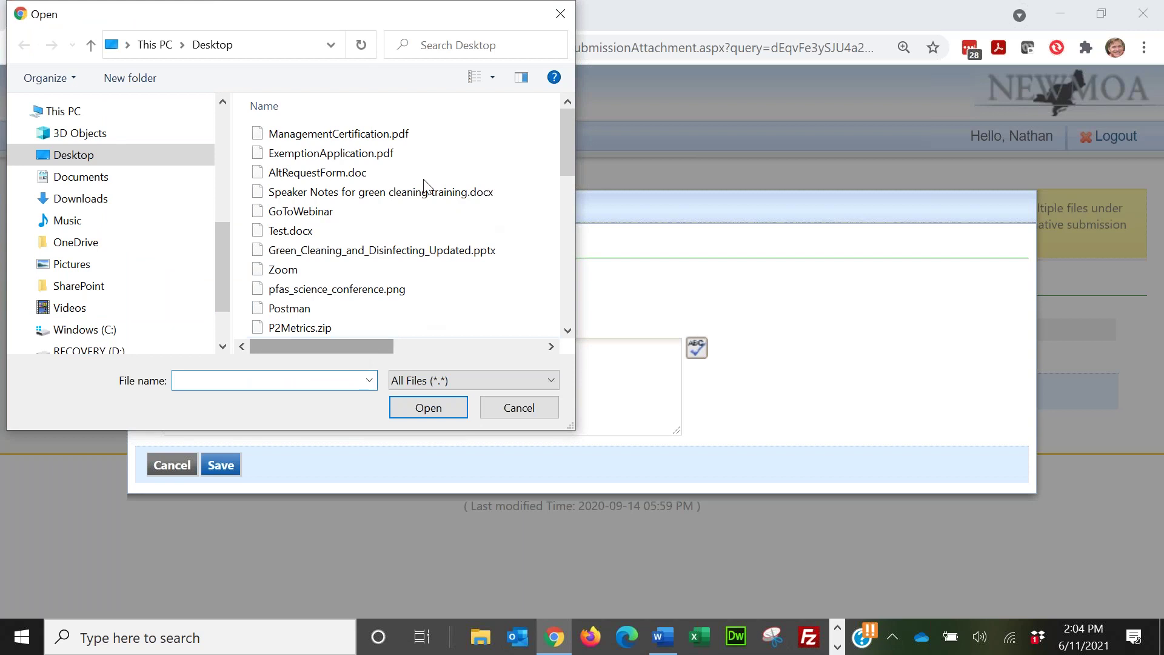
{"action": "double_click", "coordinate": [376, 157]}
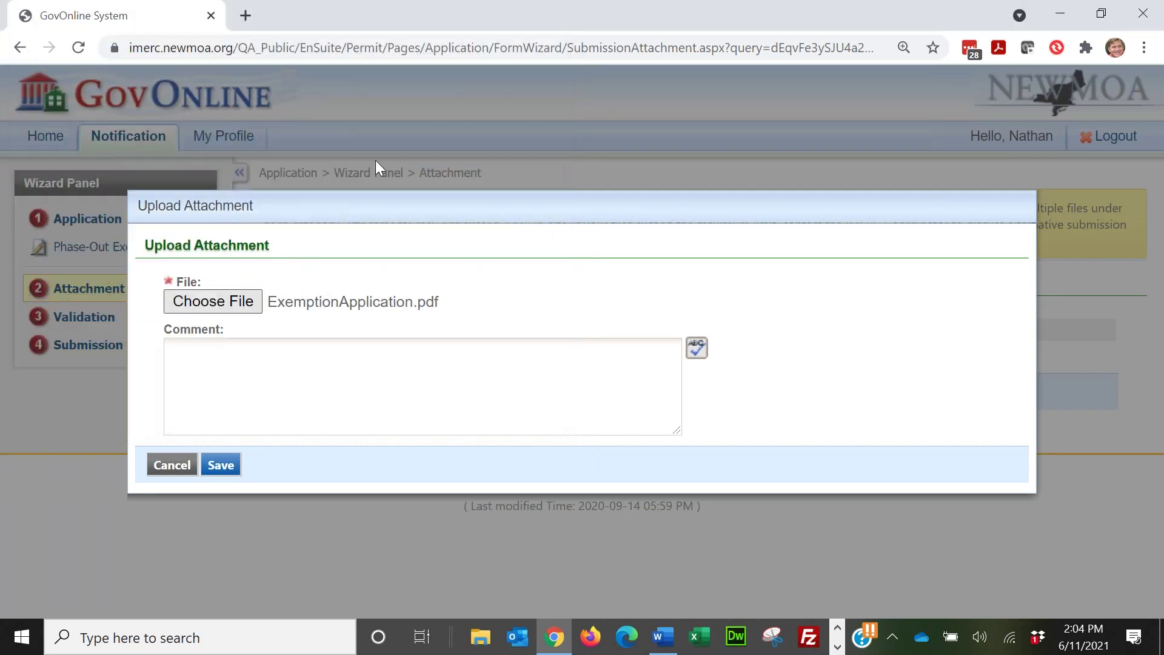
{"action": "left_click", "coordinate": [234, 464]}
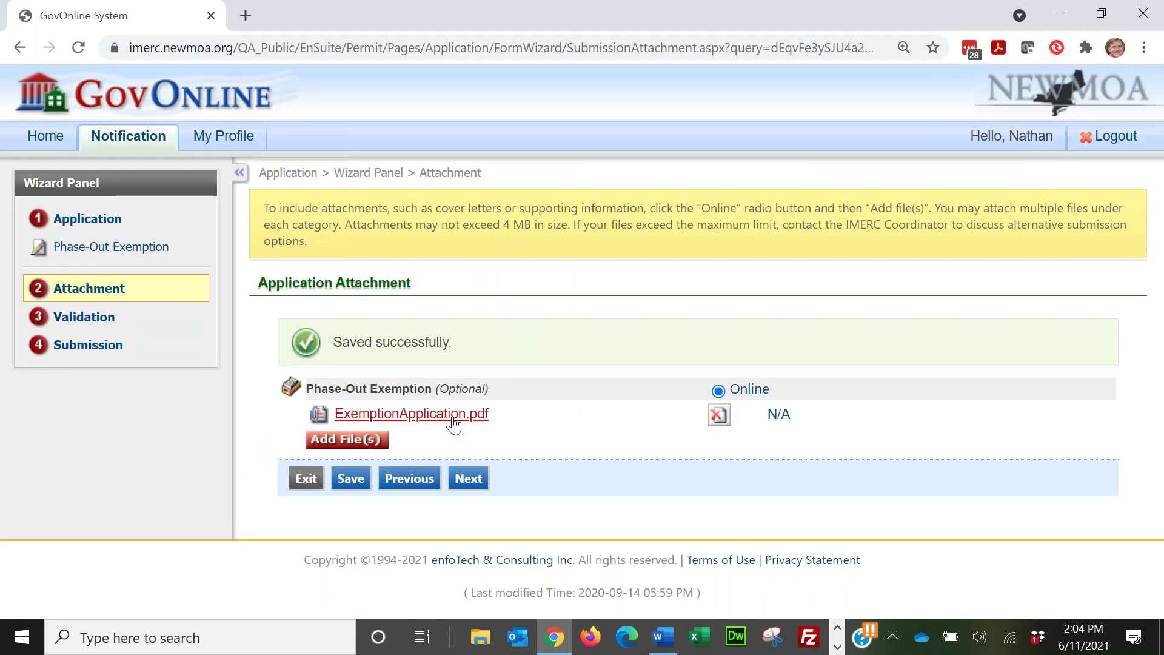
{"action": "left_click", "coordinate": [479, 478]}
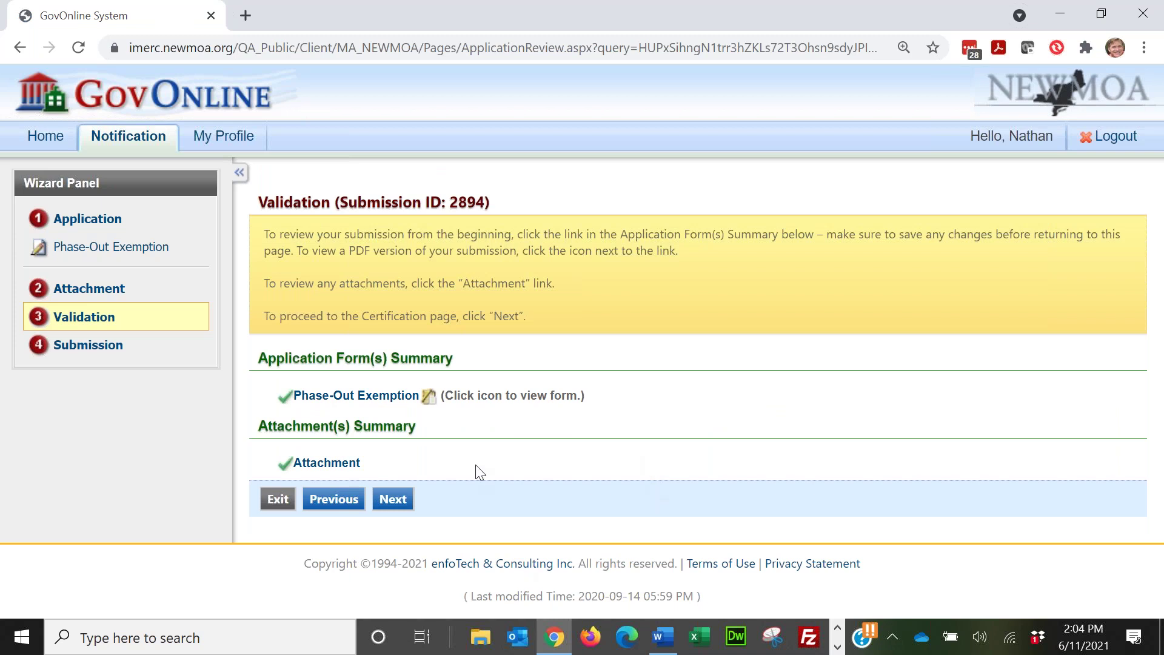
Step: Move past Validation and tick the Certification of Submission checkbox for application 2894
{"action": "left_click", "coordinate": [400, 503]}
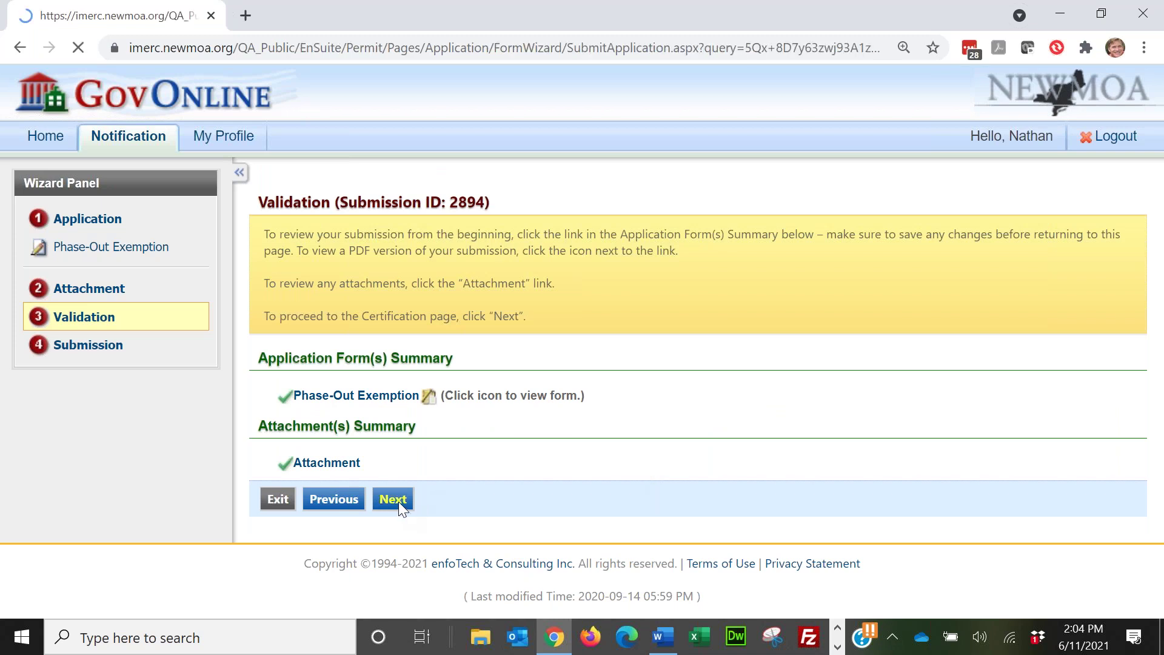
{"action": "left_click", "coordinate": [287, 459]}
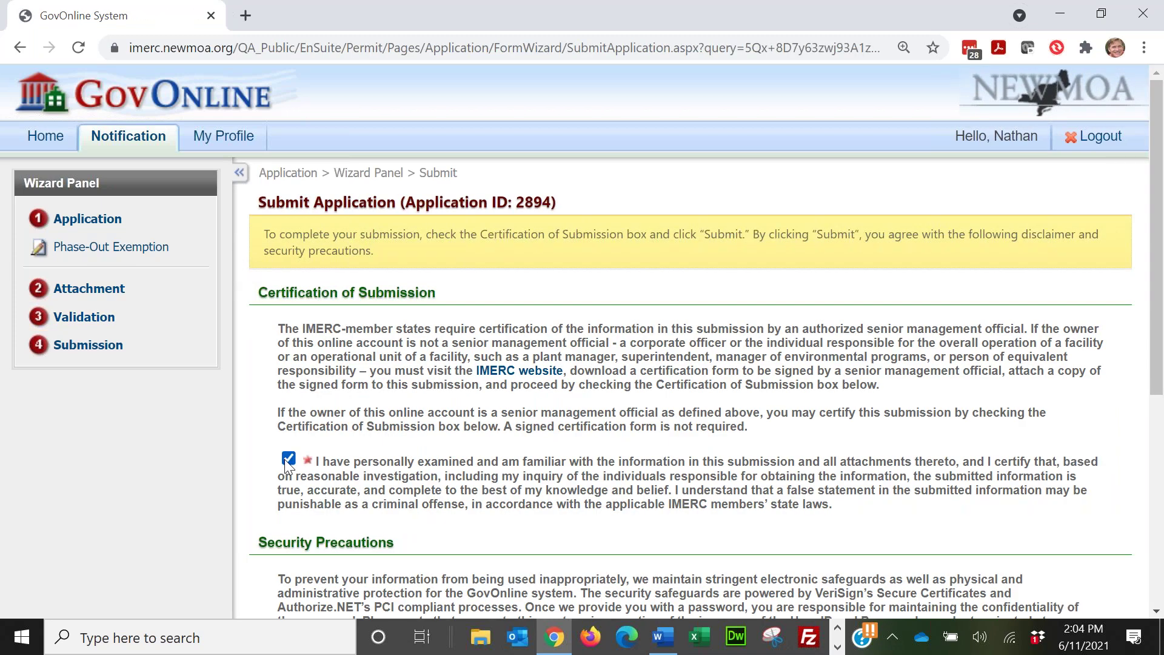
{"action": "scroll", "coordinate": [521, 384], "scroll_direction": "down", "scroll_amount": 3}
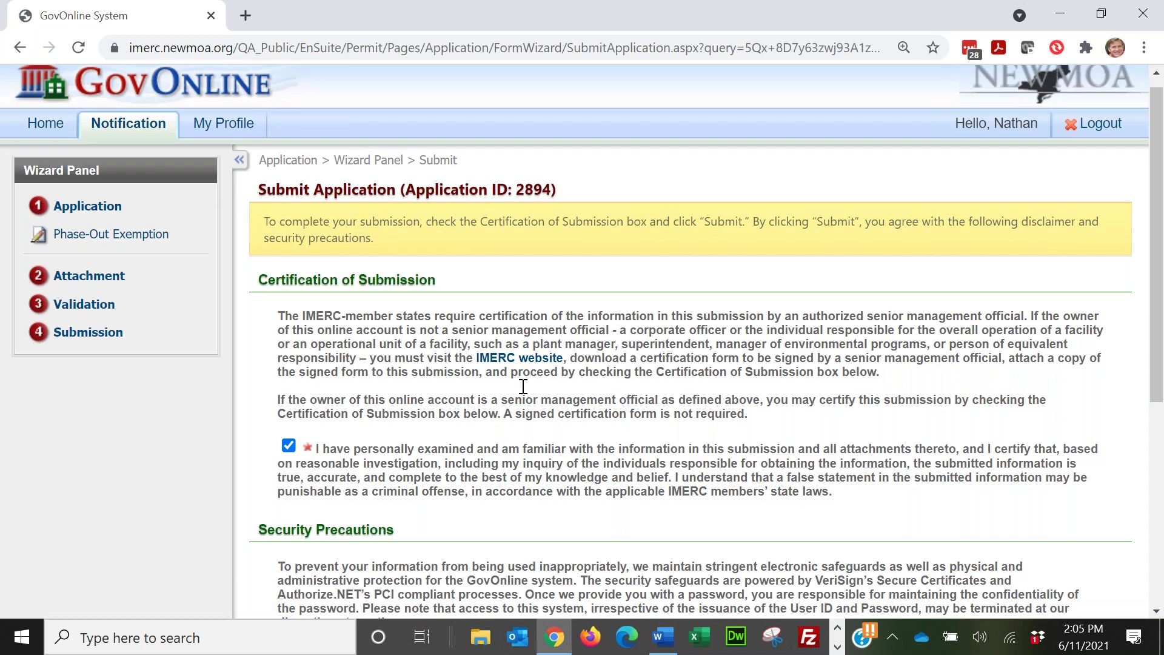
{"action": "scroll", "coordinate": [522, 383], "scroll_direction": "down", "scroll_amount": 2}
Step: Enter the security question answer and submit application 2894
{"action": "left_click", "coordinate": [506, 406]}
{"action": "type", "text": "name"}
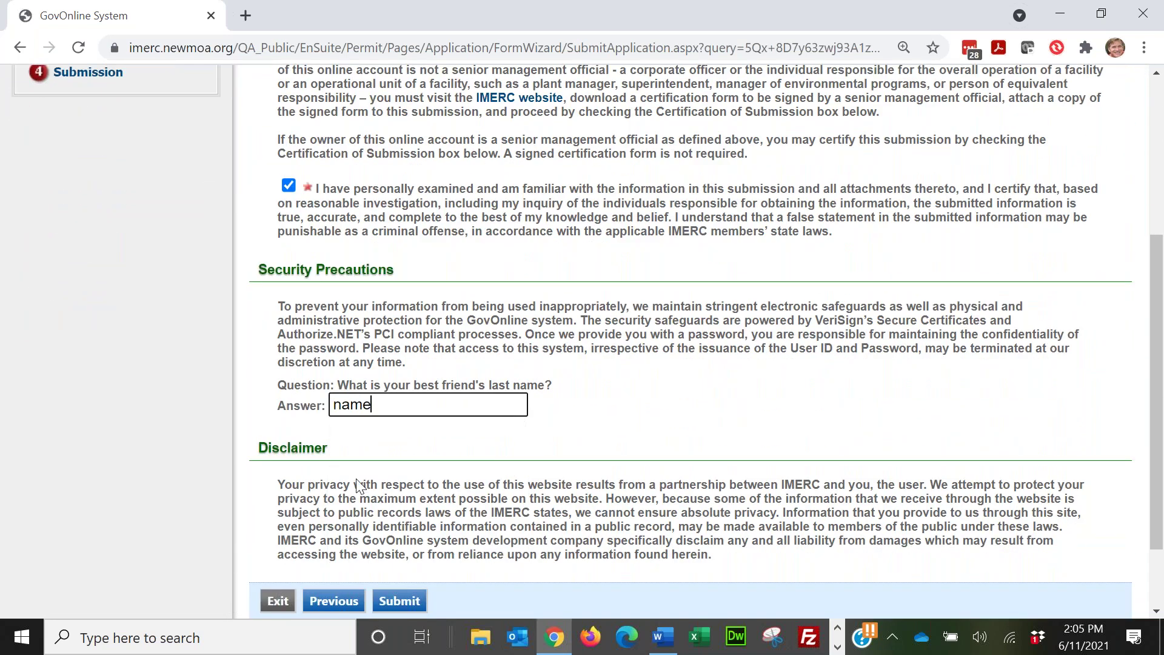
{"action": "scroll", "coordinate": [358, 485], "scroll_direction": "down", "scroll_amount": 2}
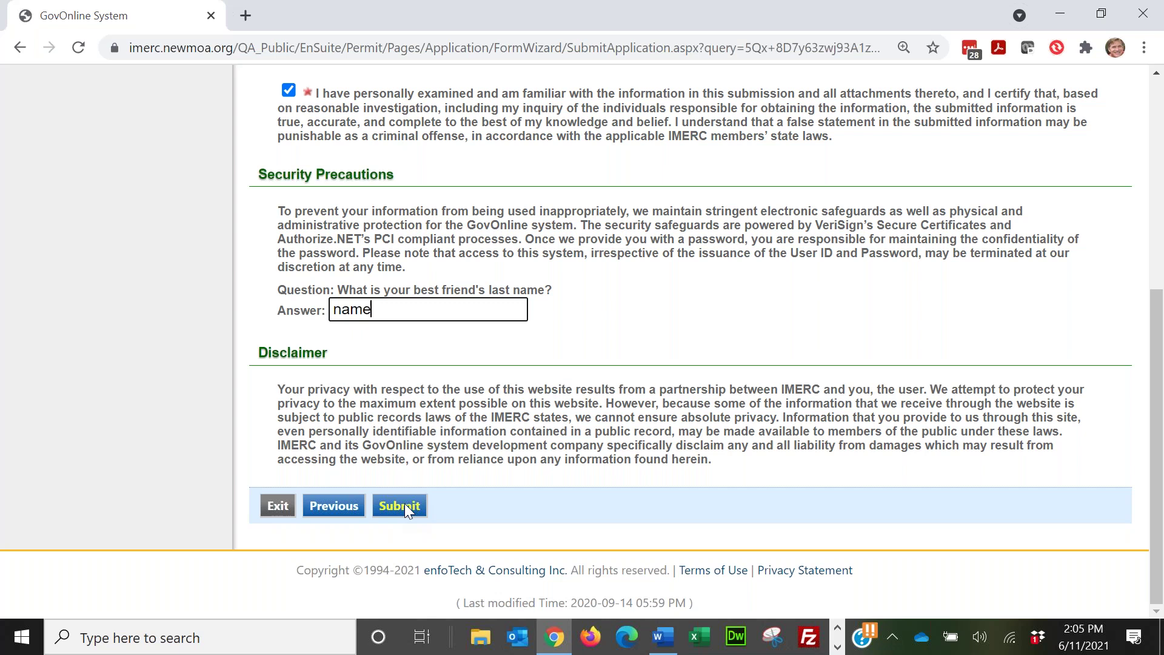
{"action": "left_click", "coordinate": [411, 499]}
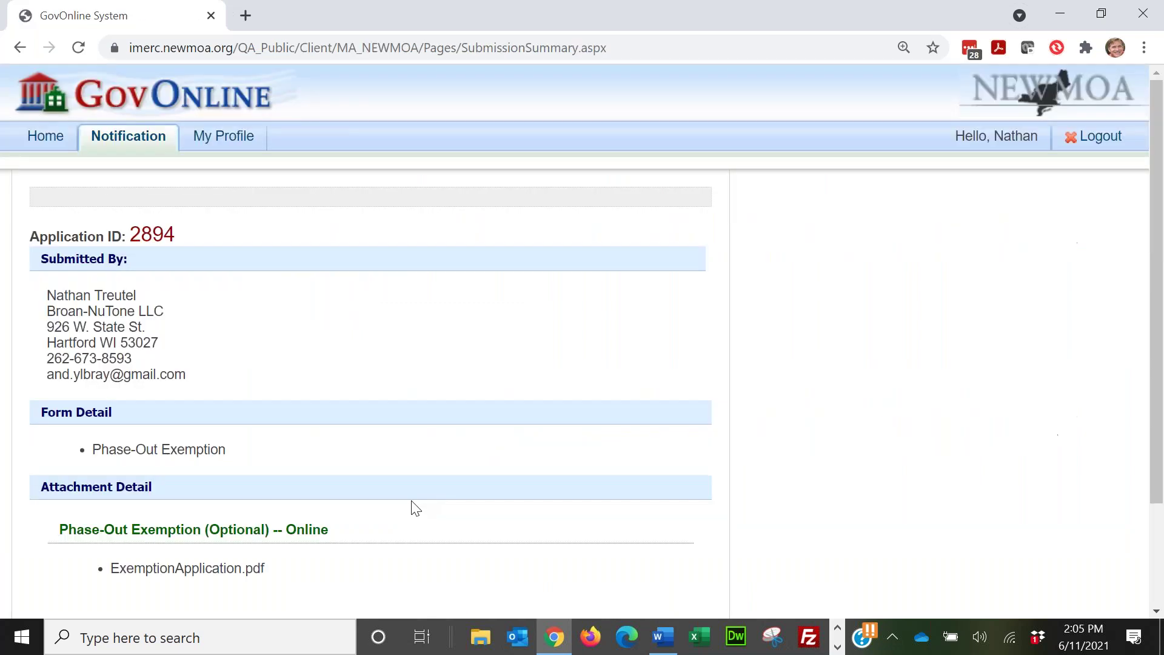
Step: Review the 2894 submission summary, then advance the PowerPoint slide show to the IMERC Supporting Membership slide
{"action": "scroll", "coordinate": [266, 356], "scroll_direction": "down", "scroll_amount": 3}
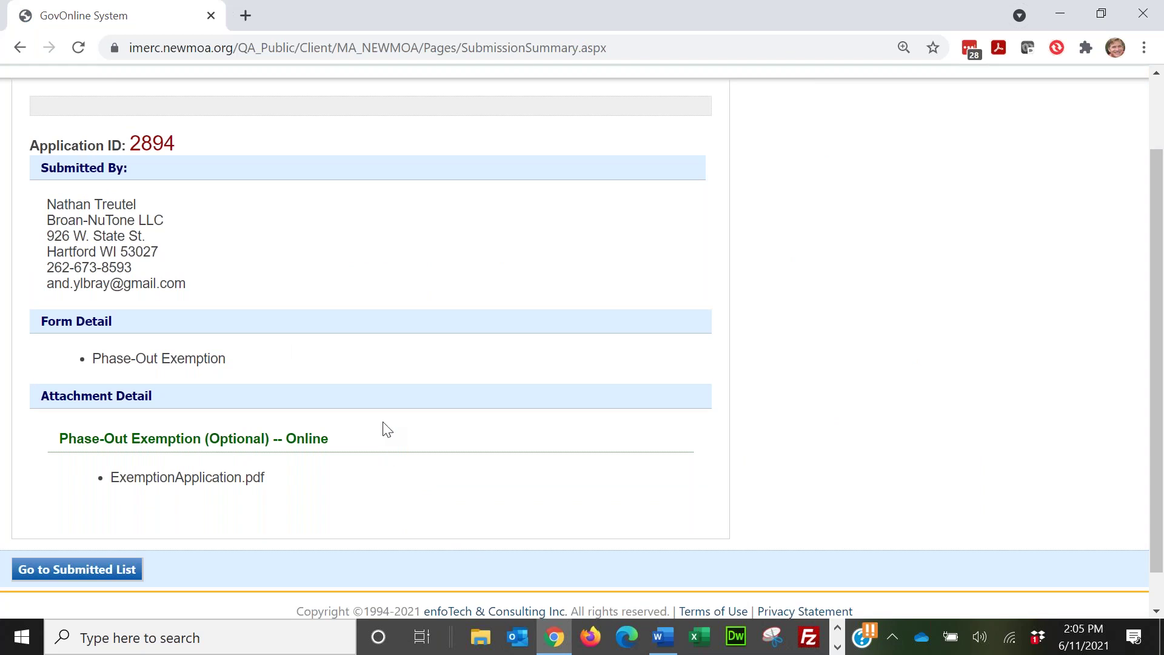
{"action": "scroll", "coordinate": [291, 303], "scroll_direction": "up", "scroll_amount": 2}
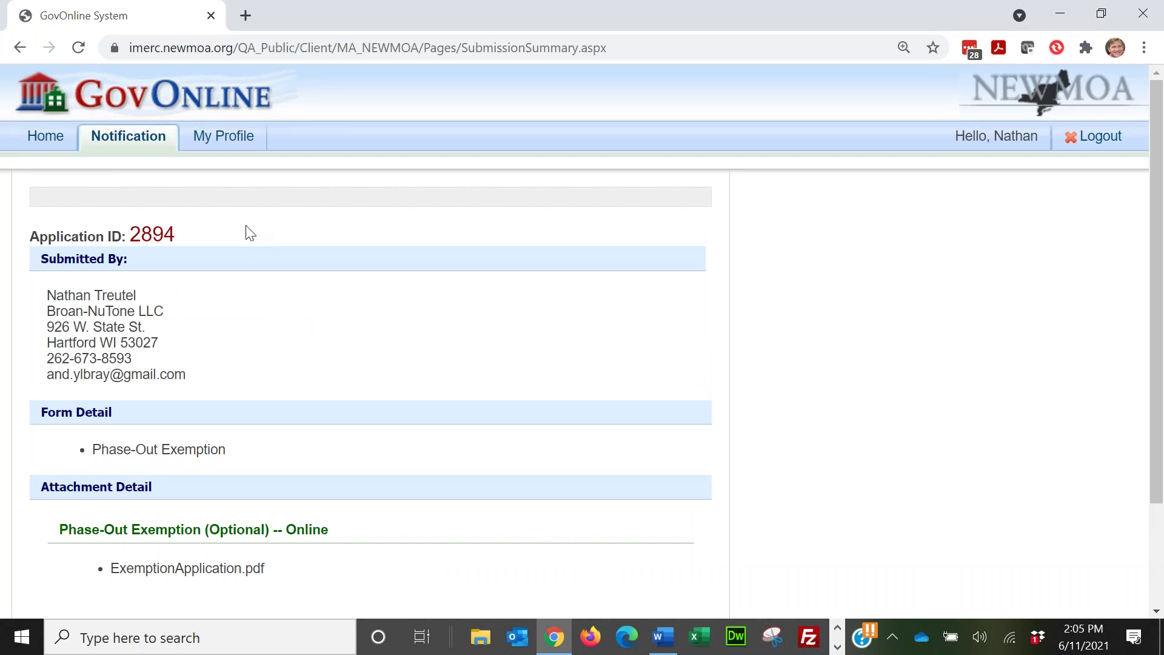
{"action": "key", "text": "alt+Tab"}
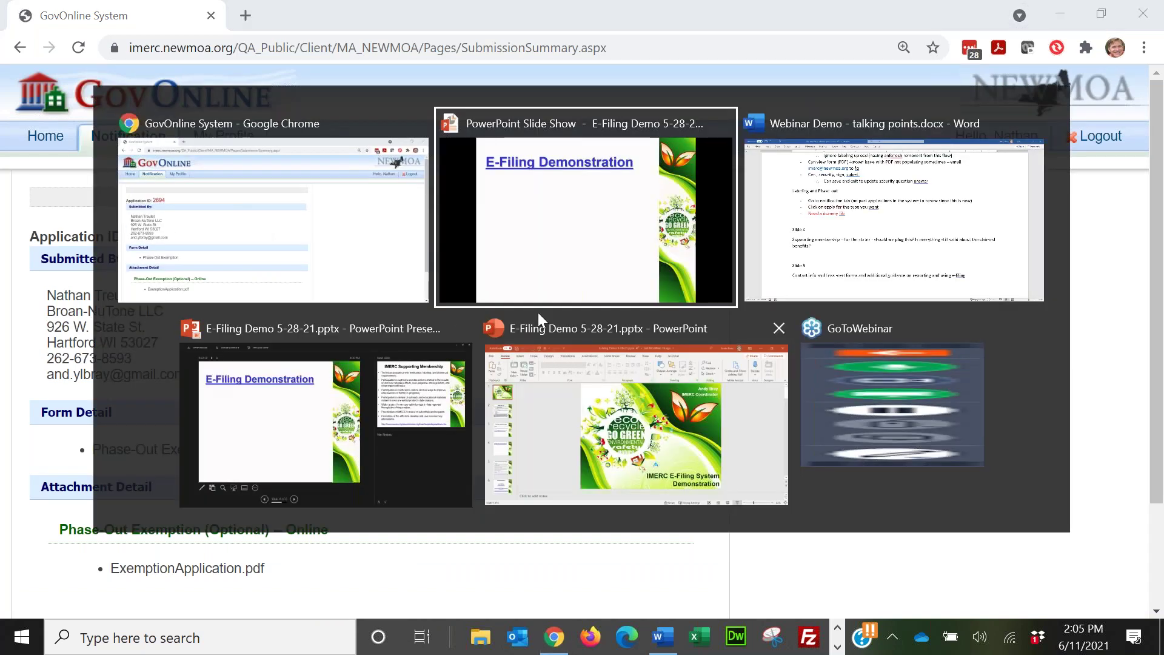
{"action": "left_click", "coordinate": [612, 236]}
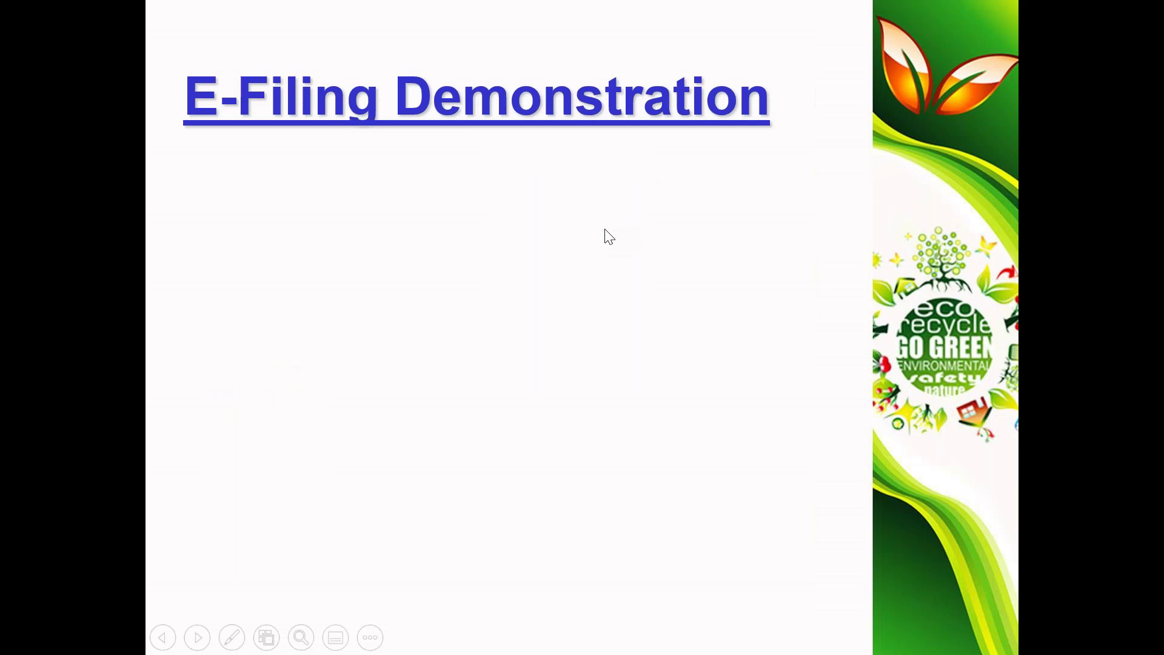
{"action": "left_click", "coordinate": [605, 229]}
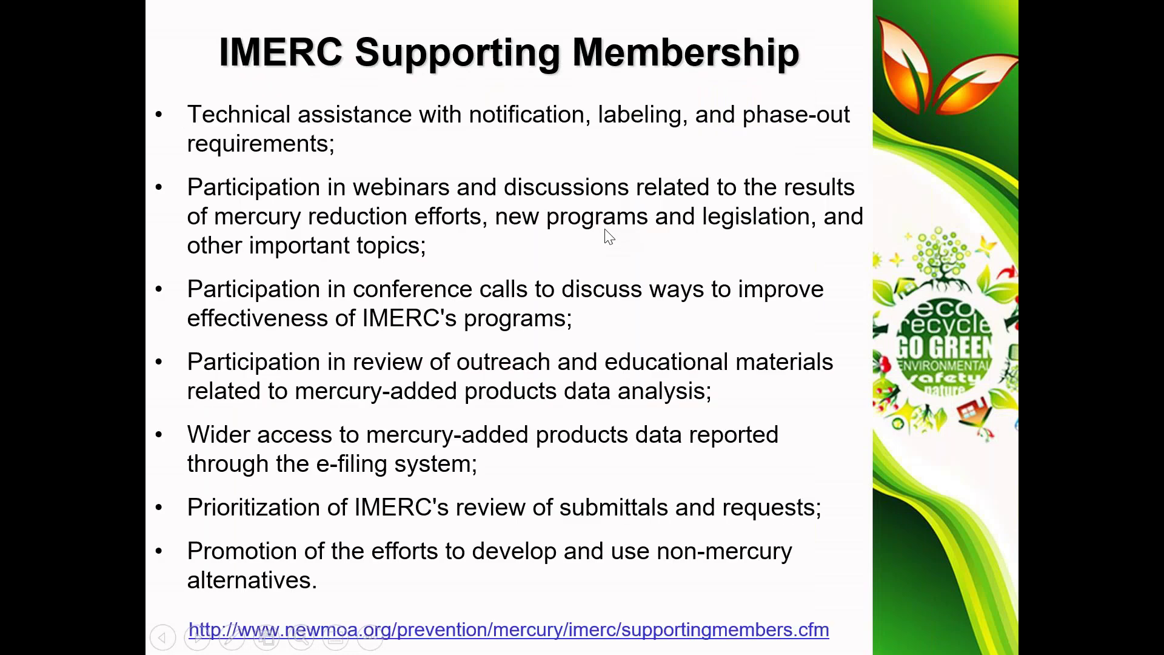